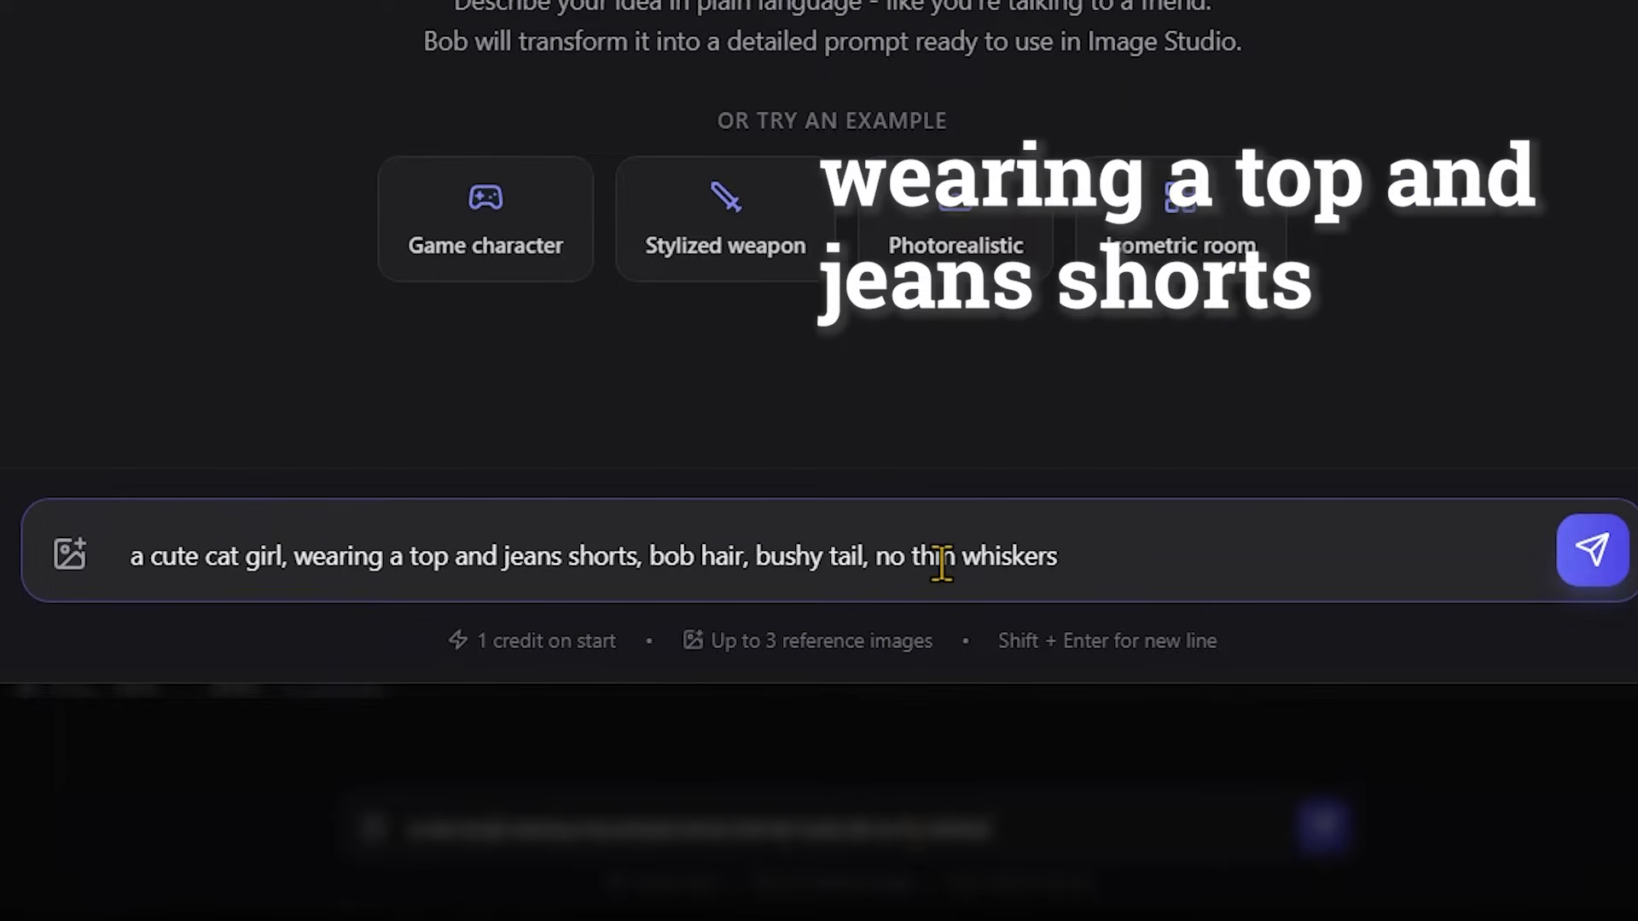
# Step: Add cat ears, retro-anime style look, pastel colors, cel shading, neutral background and a-pose to the cat girl prompt and submit it
pyautogui.click(879, 559)
pyautogui.write('cat ears,')
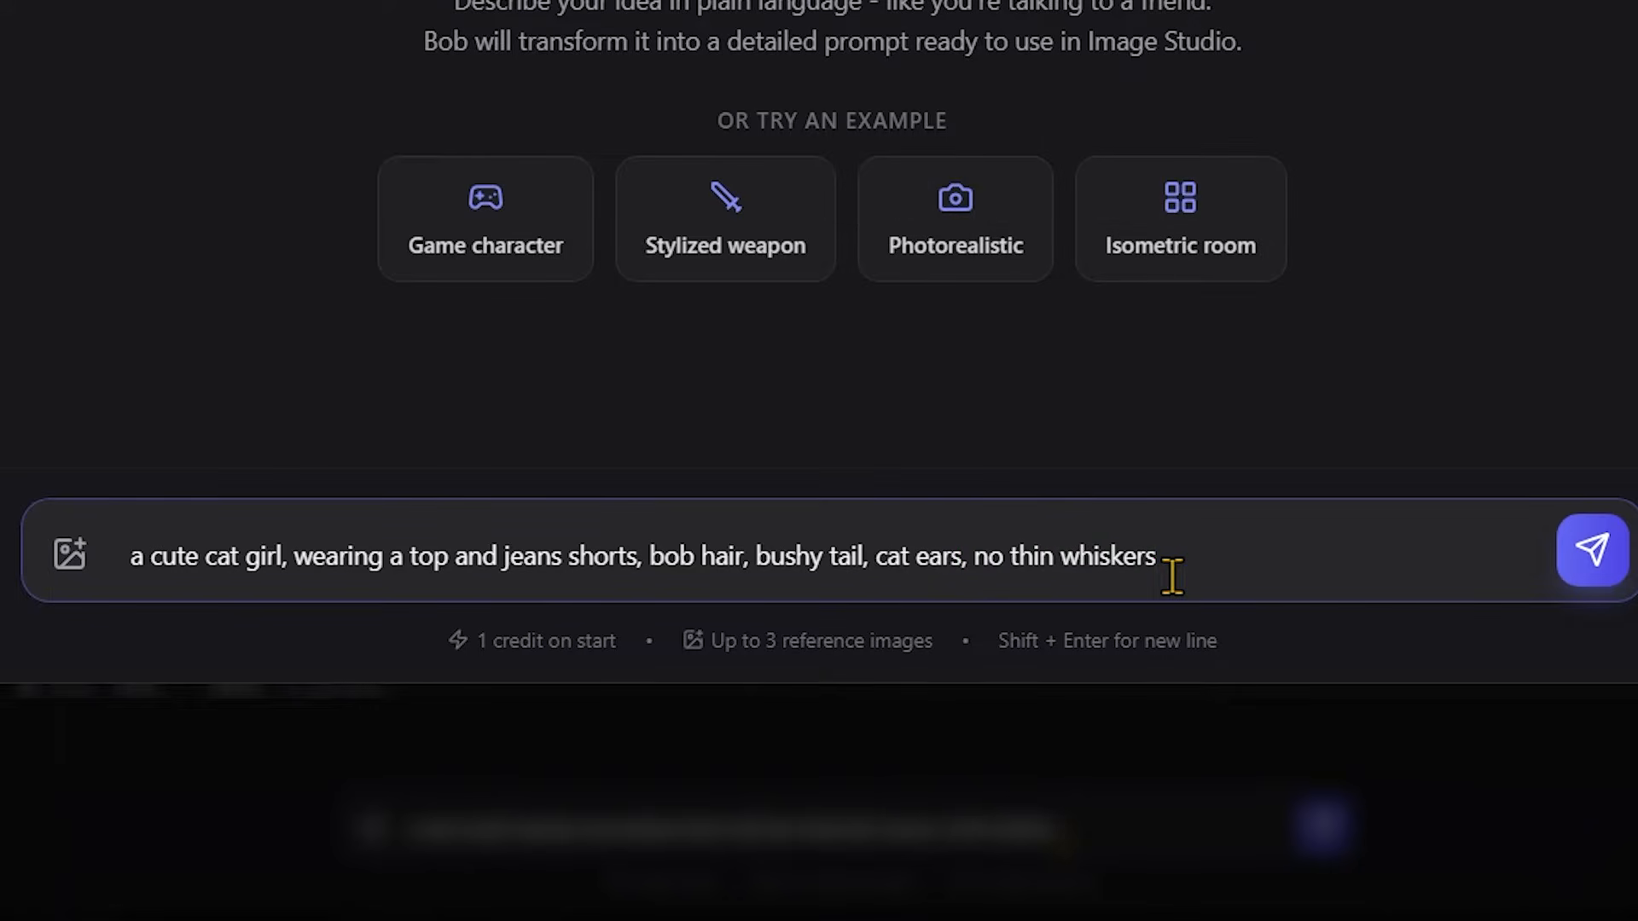
pyautogui.write(', retro-anime style look, pastel colors,')
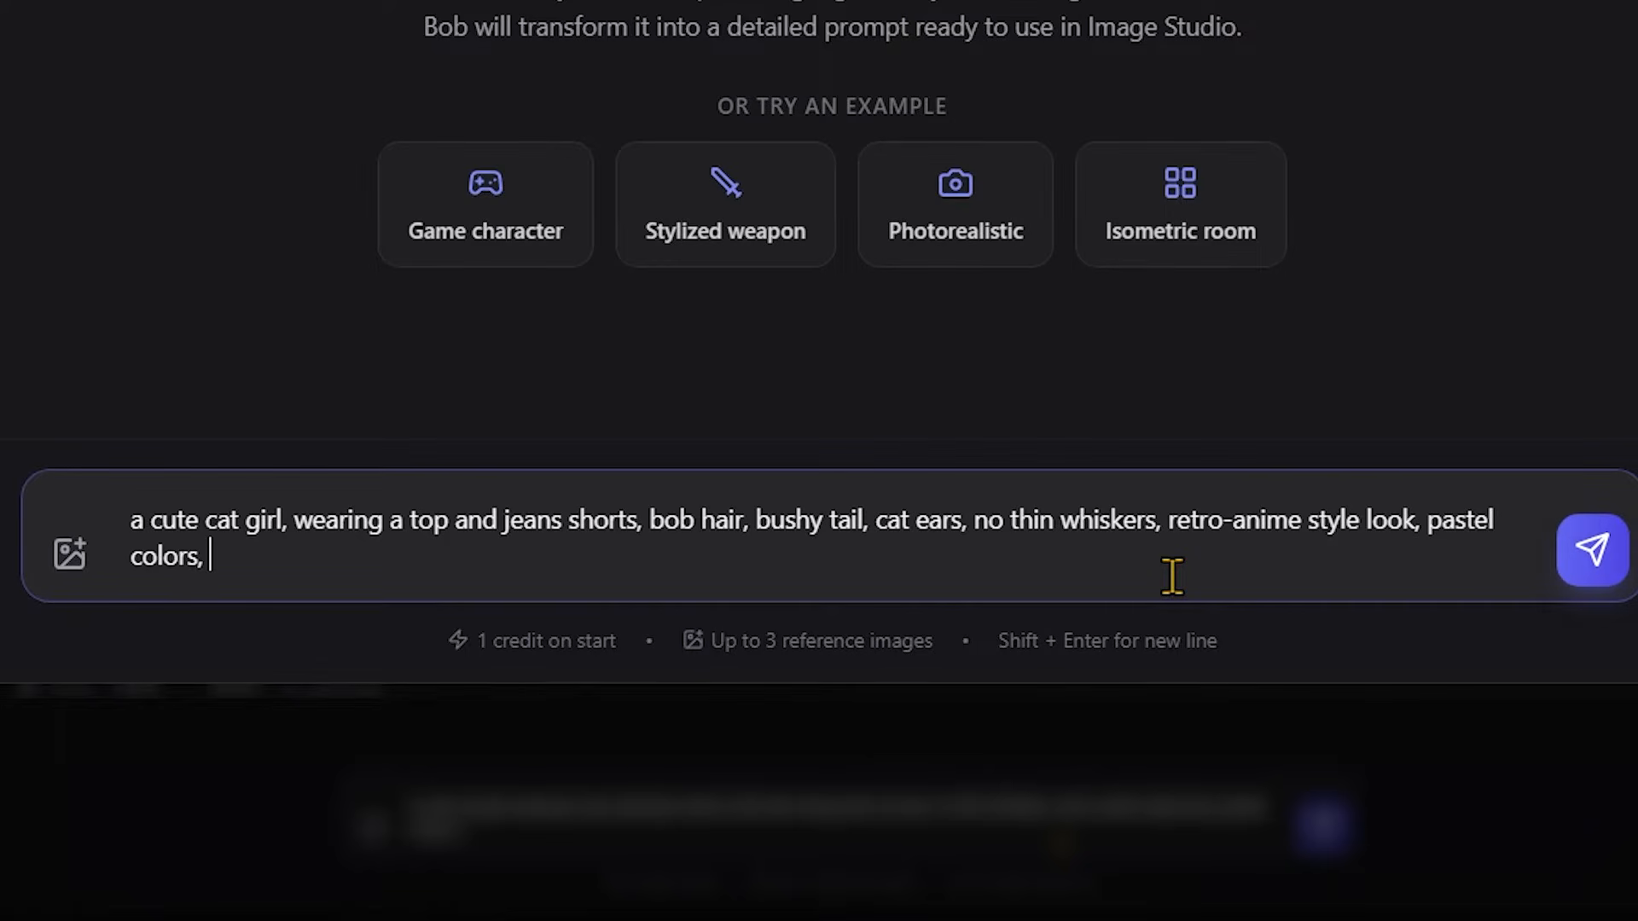
pyautogui.write('cel shading,')
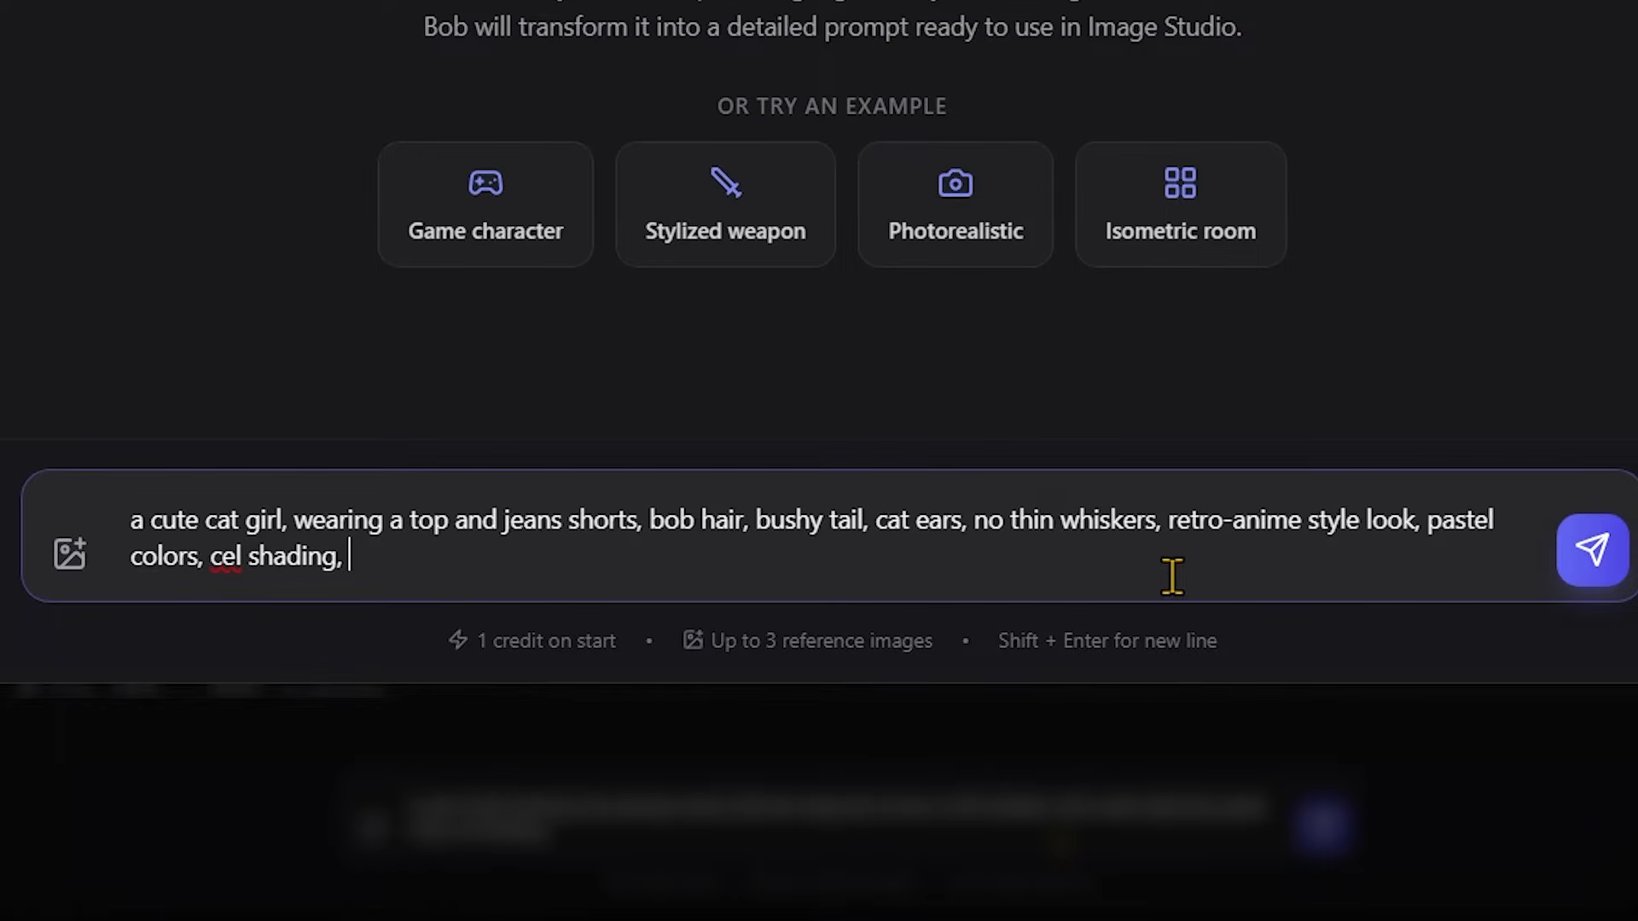
pyautogui.write(' neutral background, a-pose,')
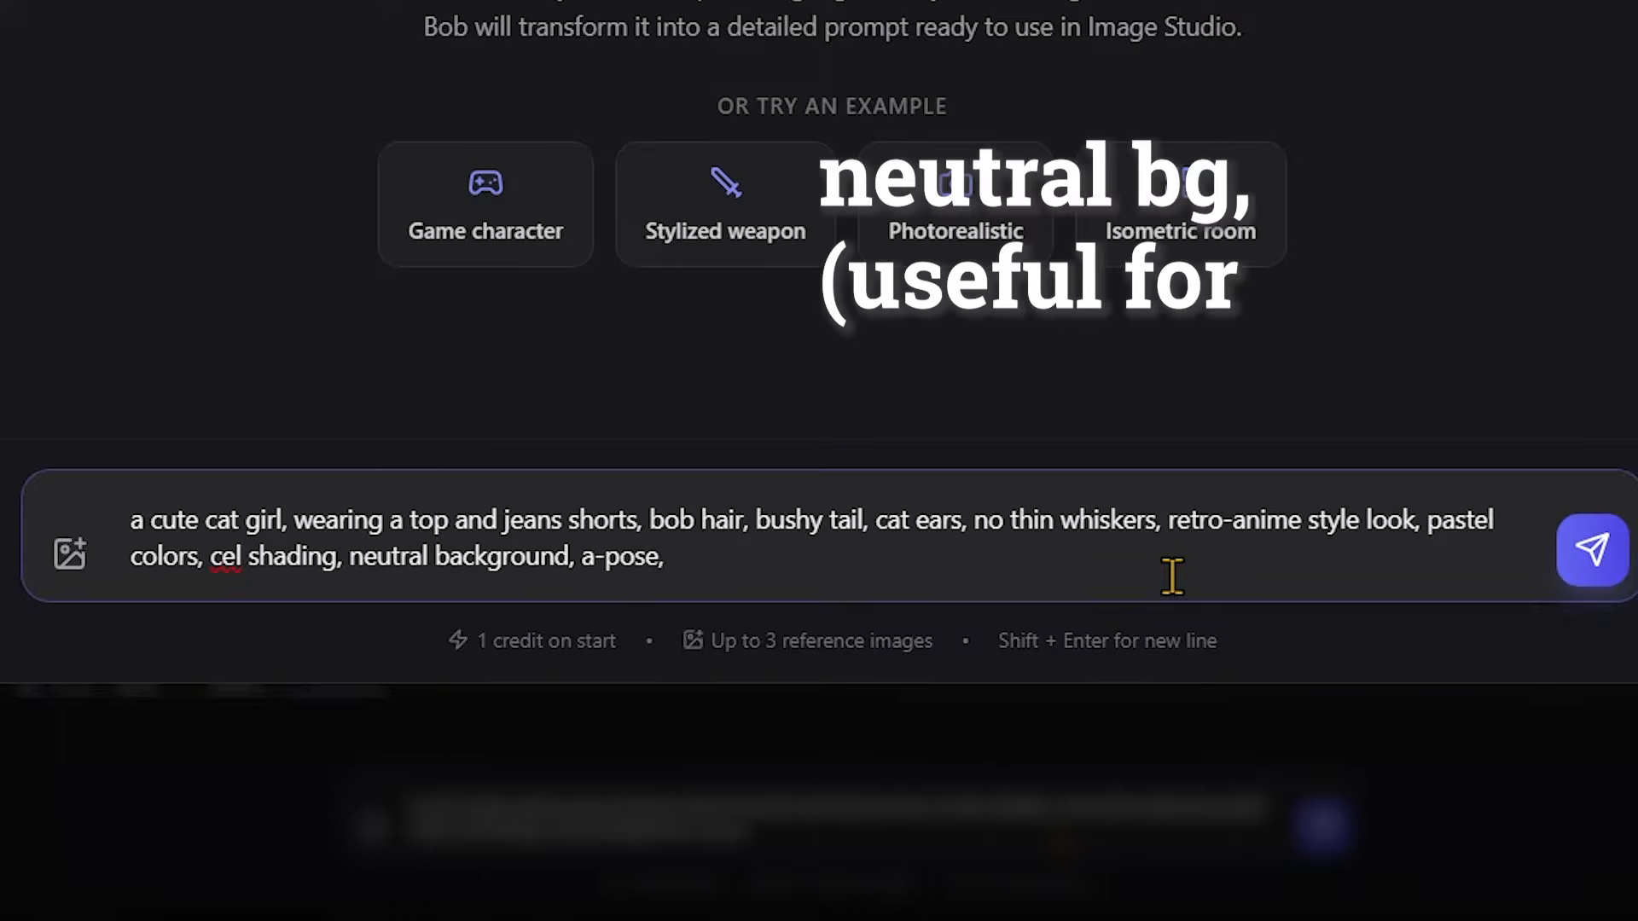
pyautogui.press('BackSpace')
pyautogui.press('BackSpace')
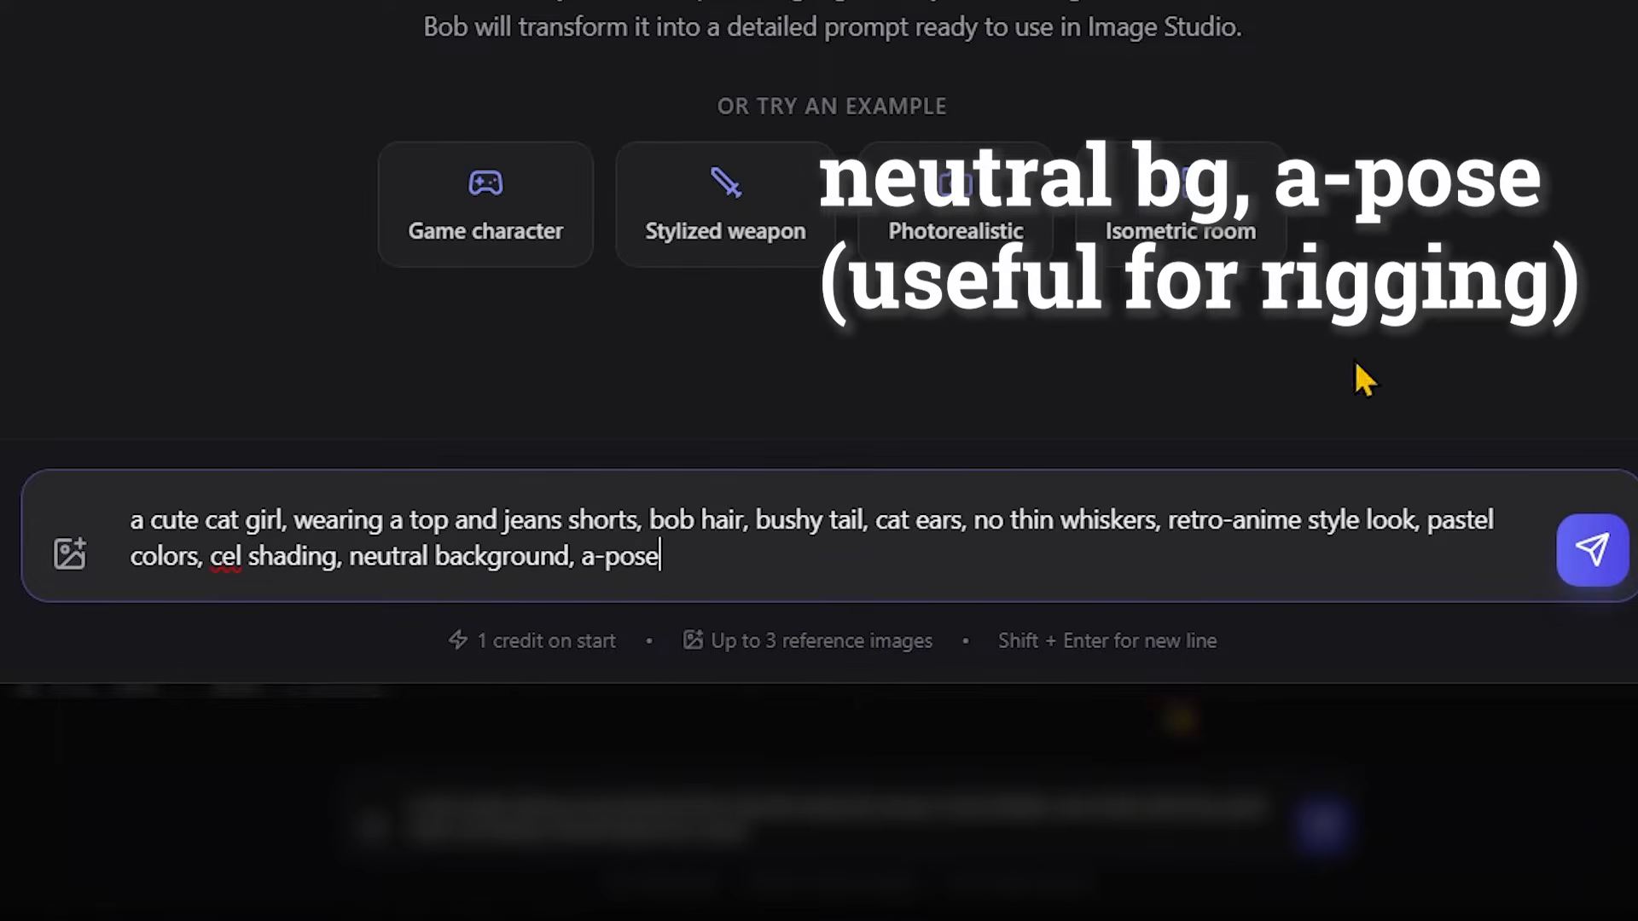
pyautogui.click(1605, 569)
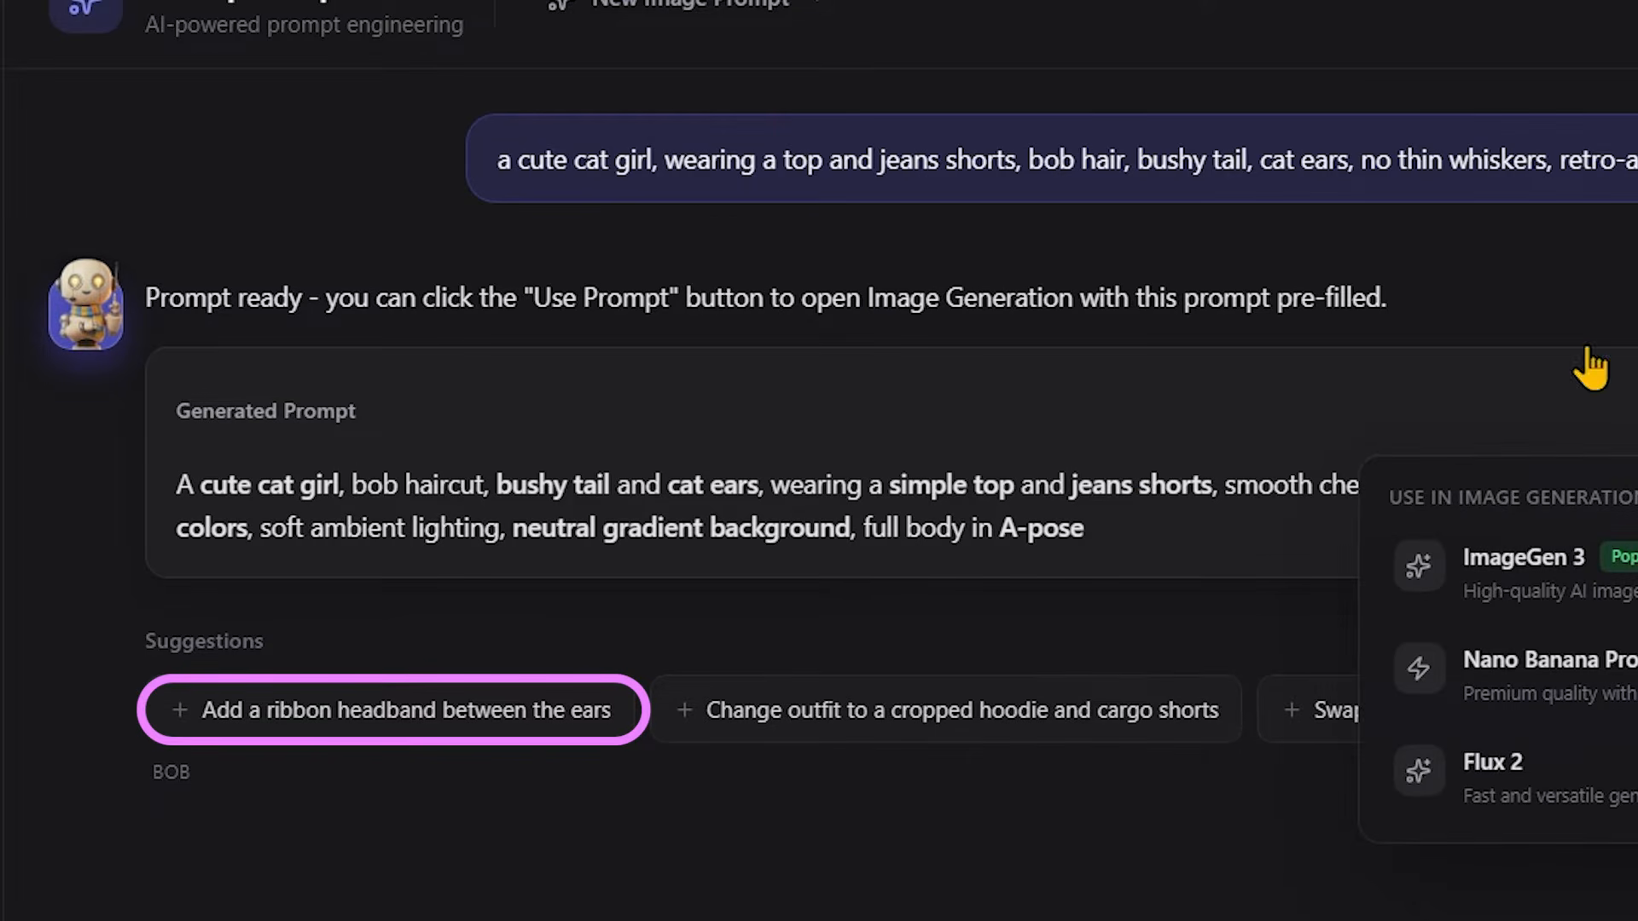
# Step: Use the generated cat girl prompt for image generation with Nano Banana Pro
pyautogui.click(705, 43)
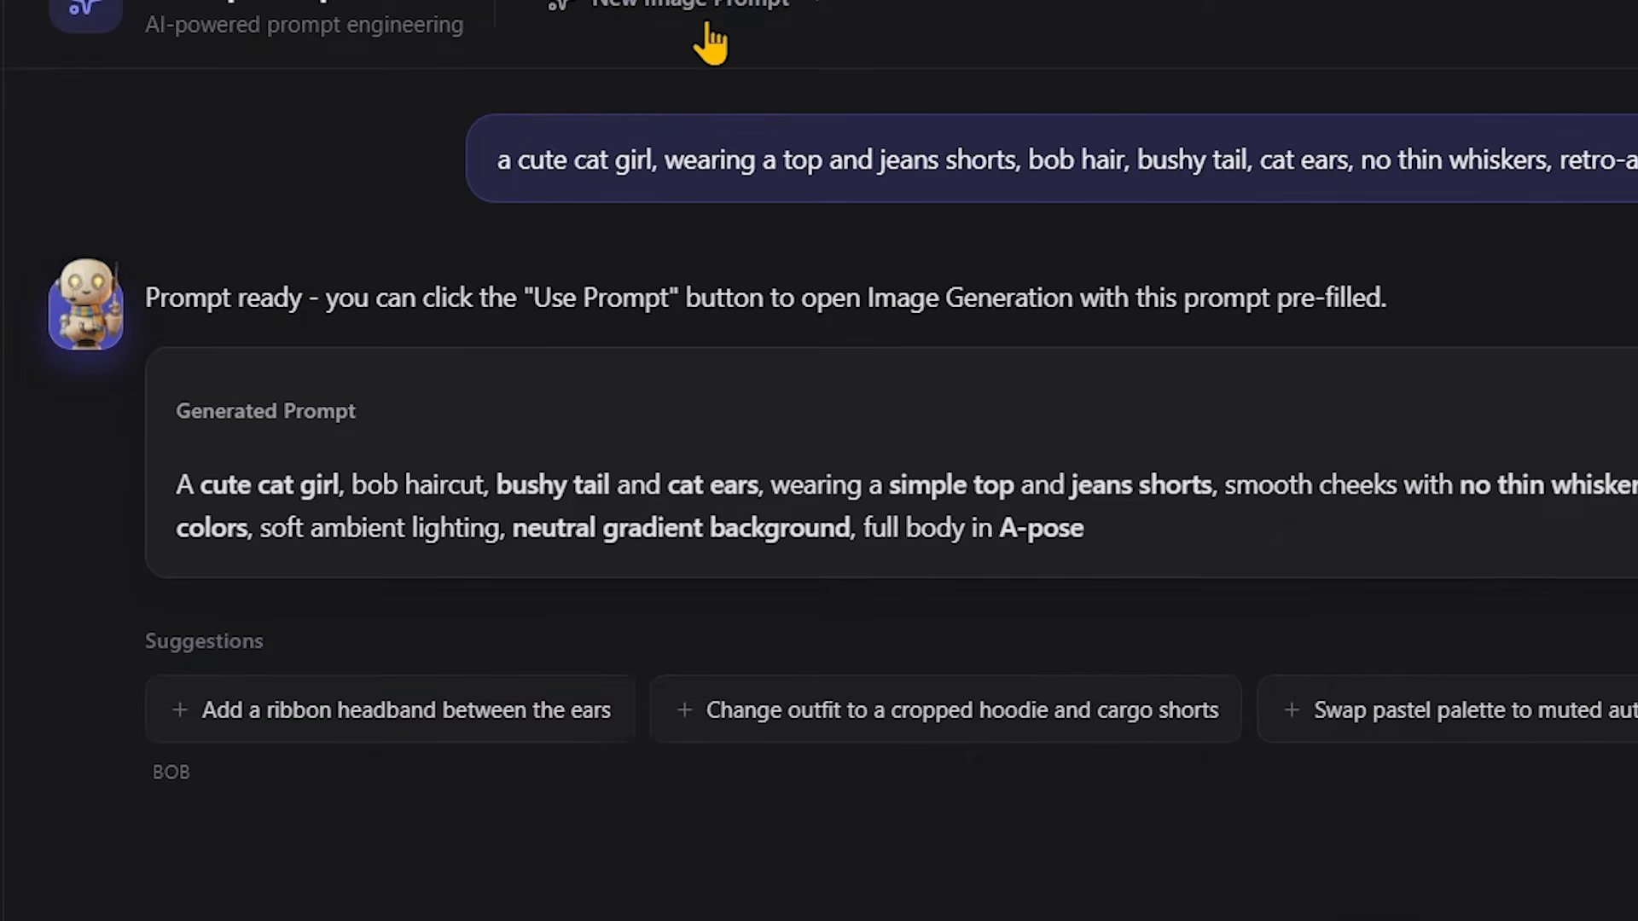
pyautogui.moveTo(1367, 447)
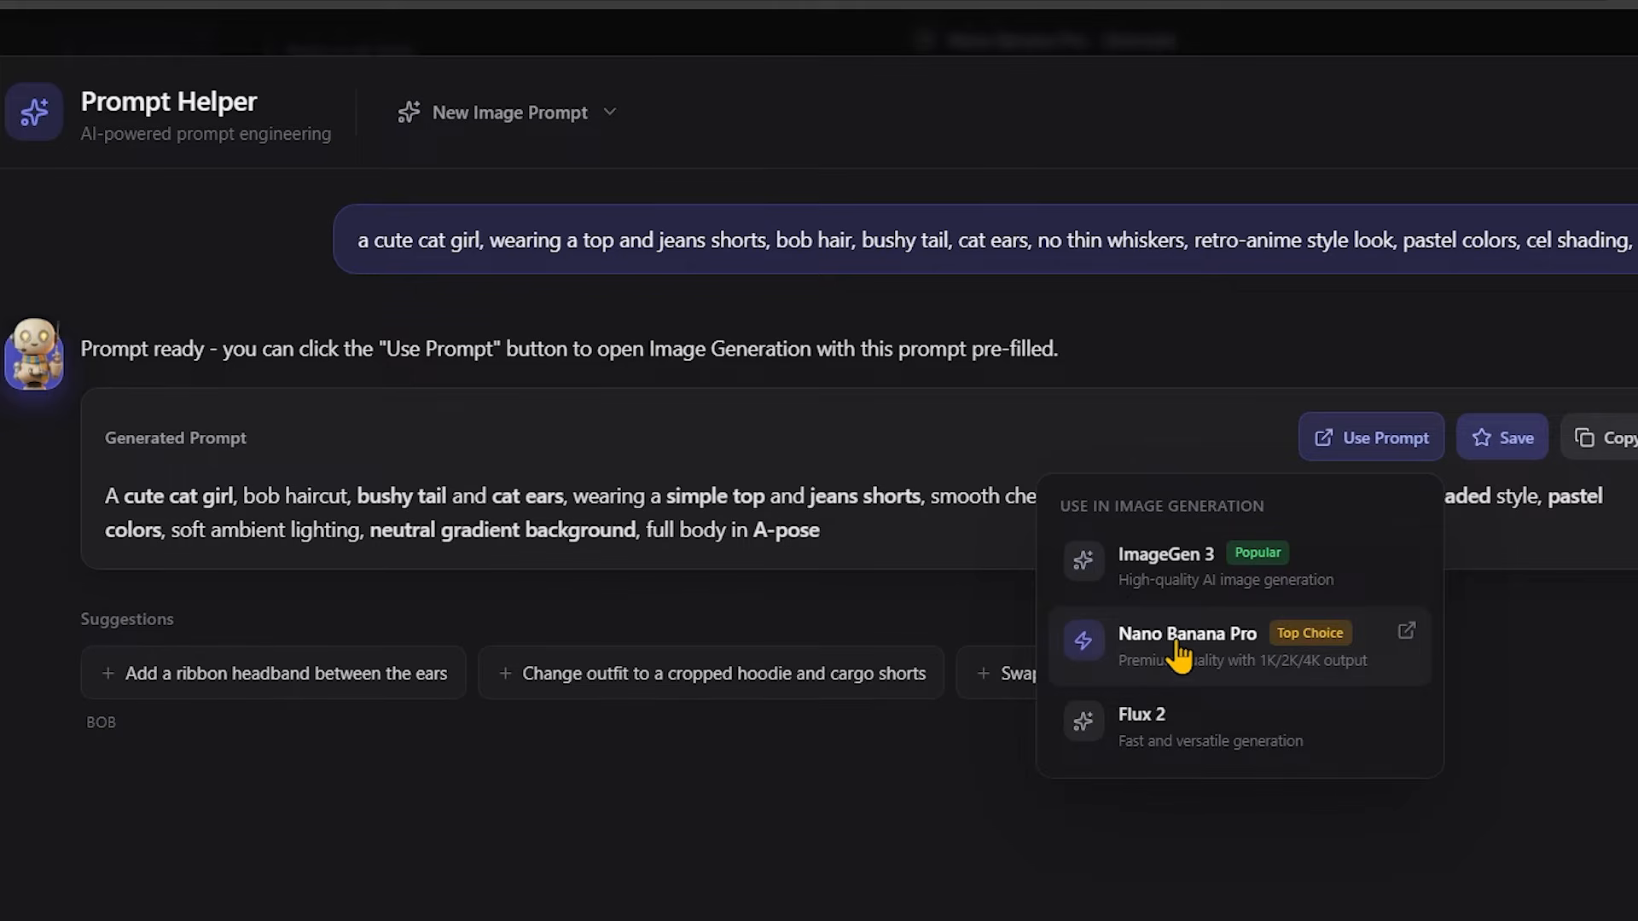
pyautogui.click(1408, 635)
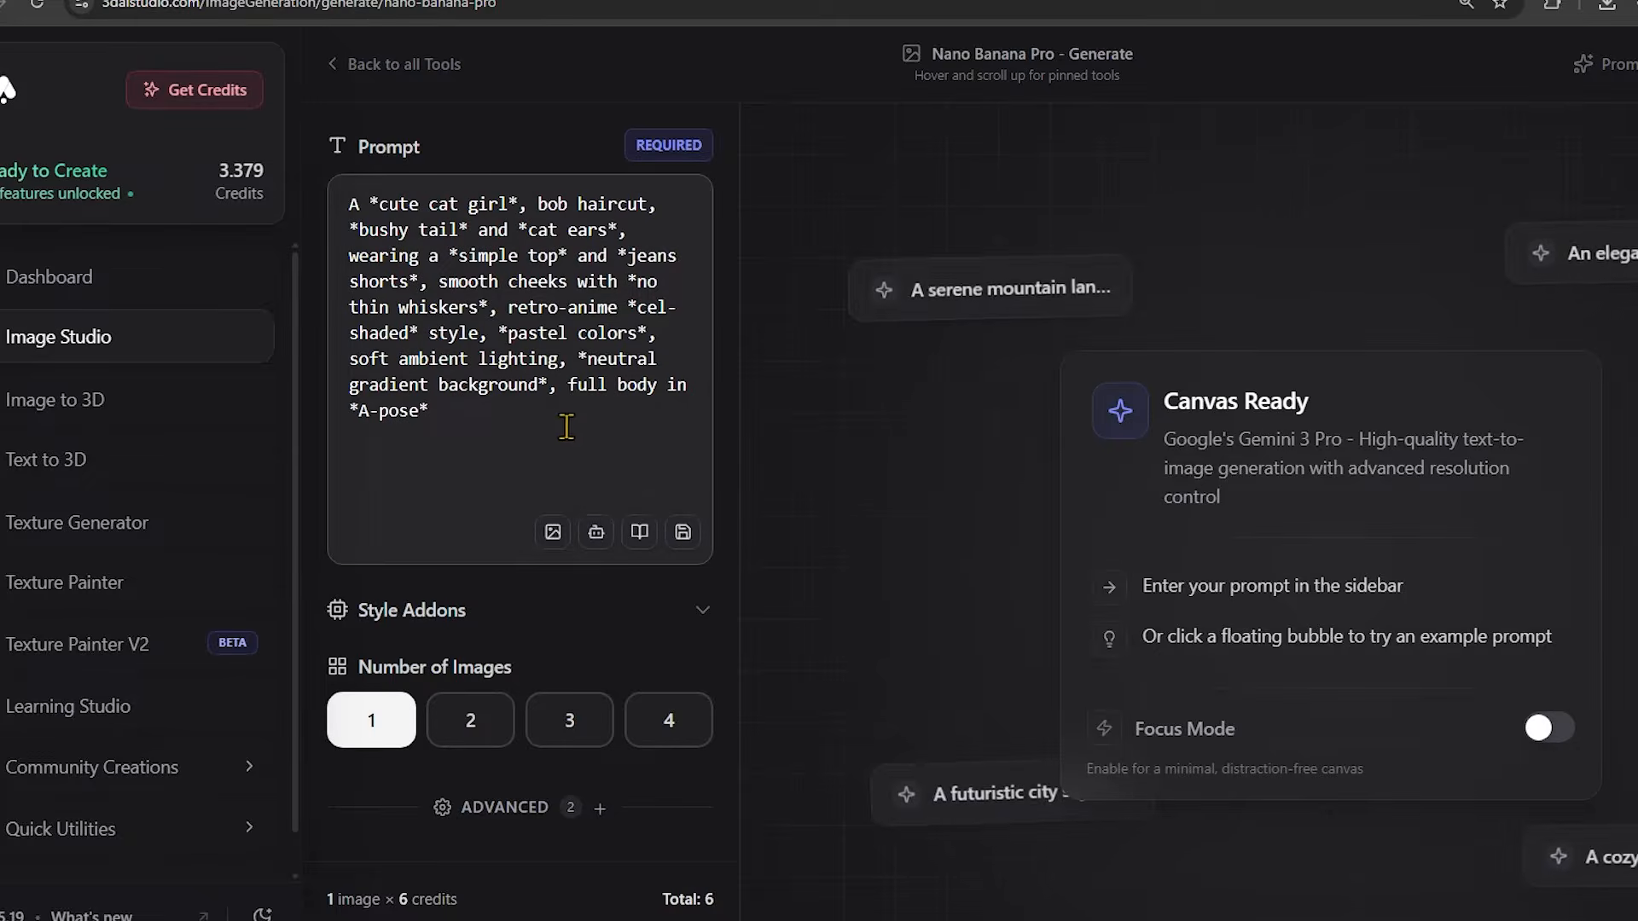
# Step: Reopen the Prompt Helper and review the available prompt types for new and edited images
pyautogui.hotkey('ctrl', 'p')
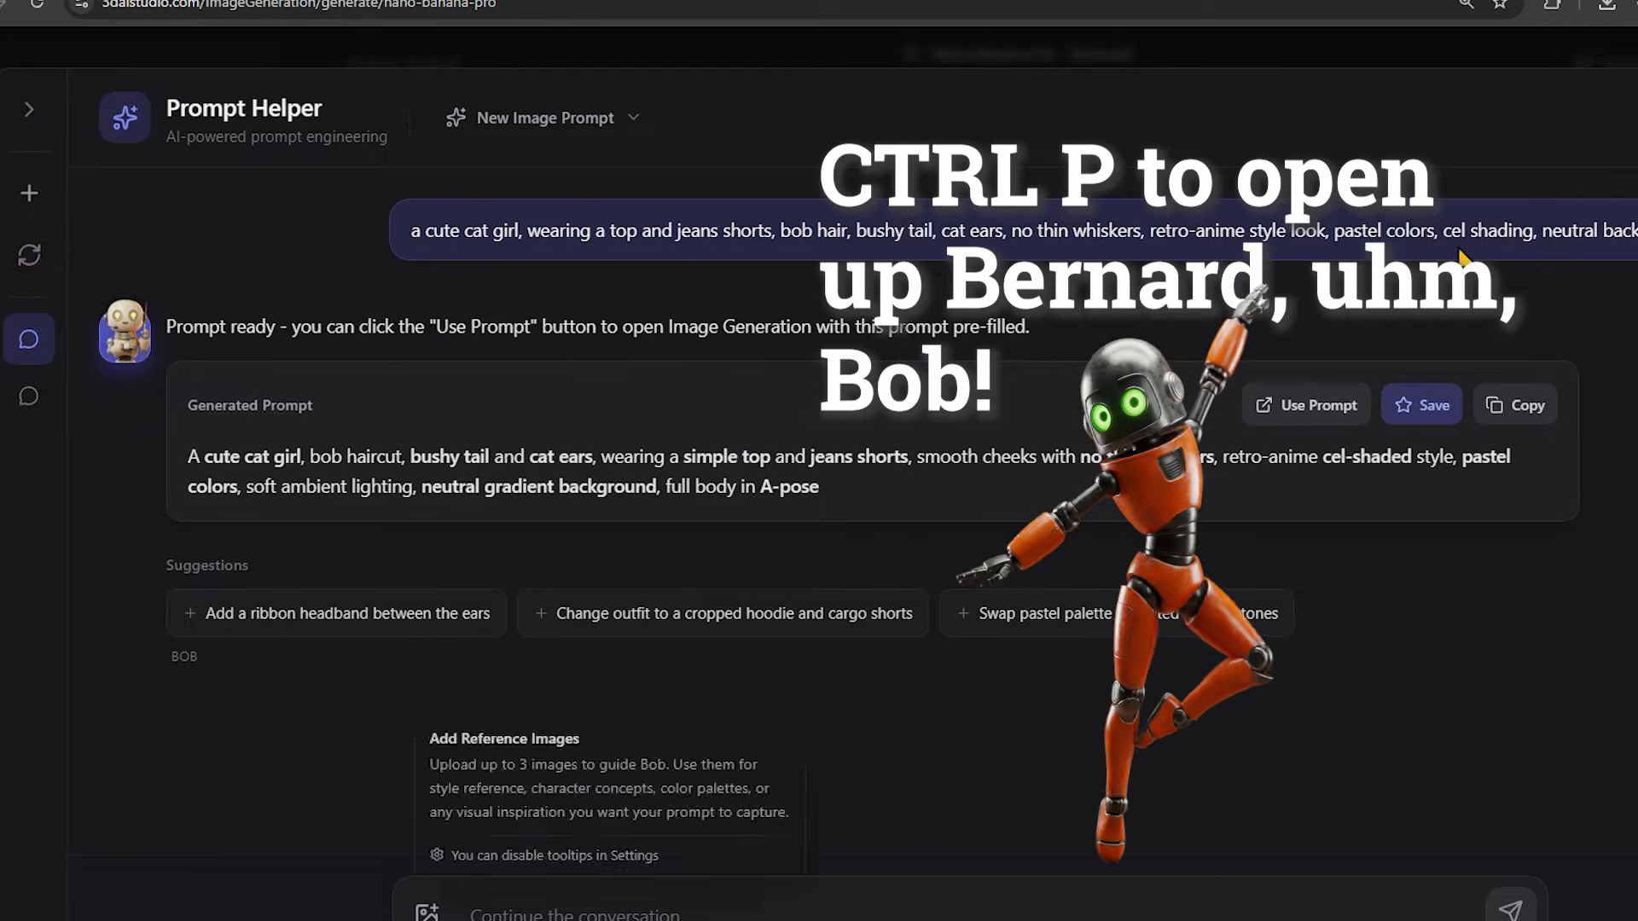
pyautogui.hotkey('ctrl', 'p')
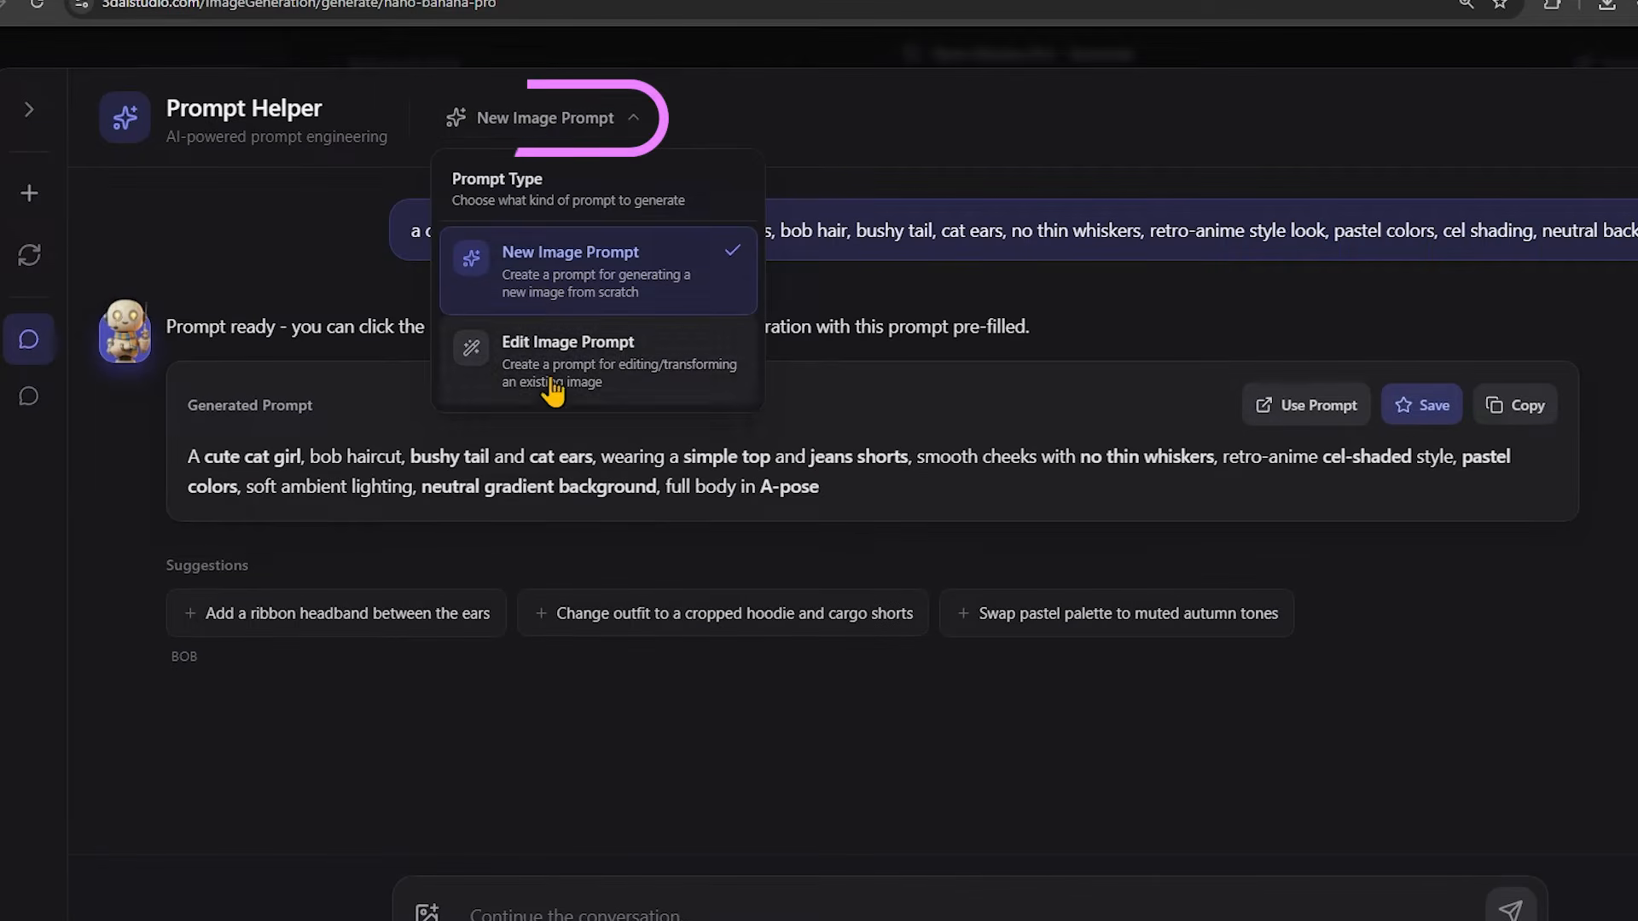
pyautogui.click(585, 126)
pyautogui.click(585, 126)
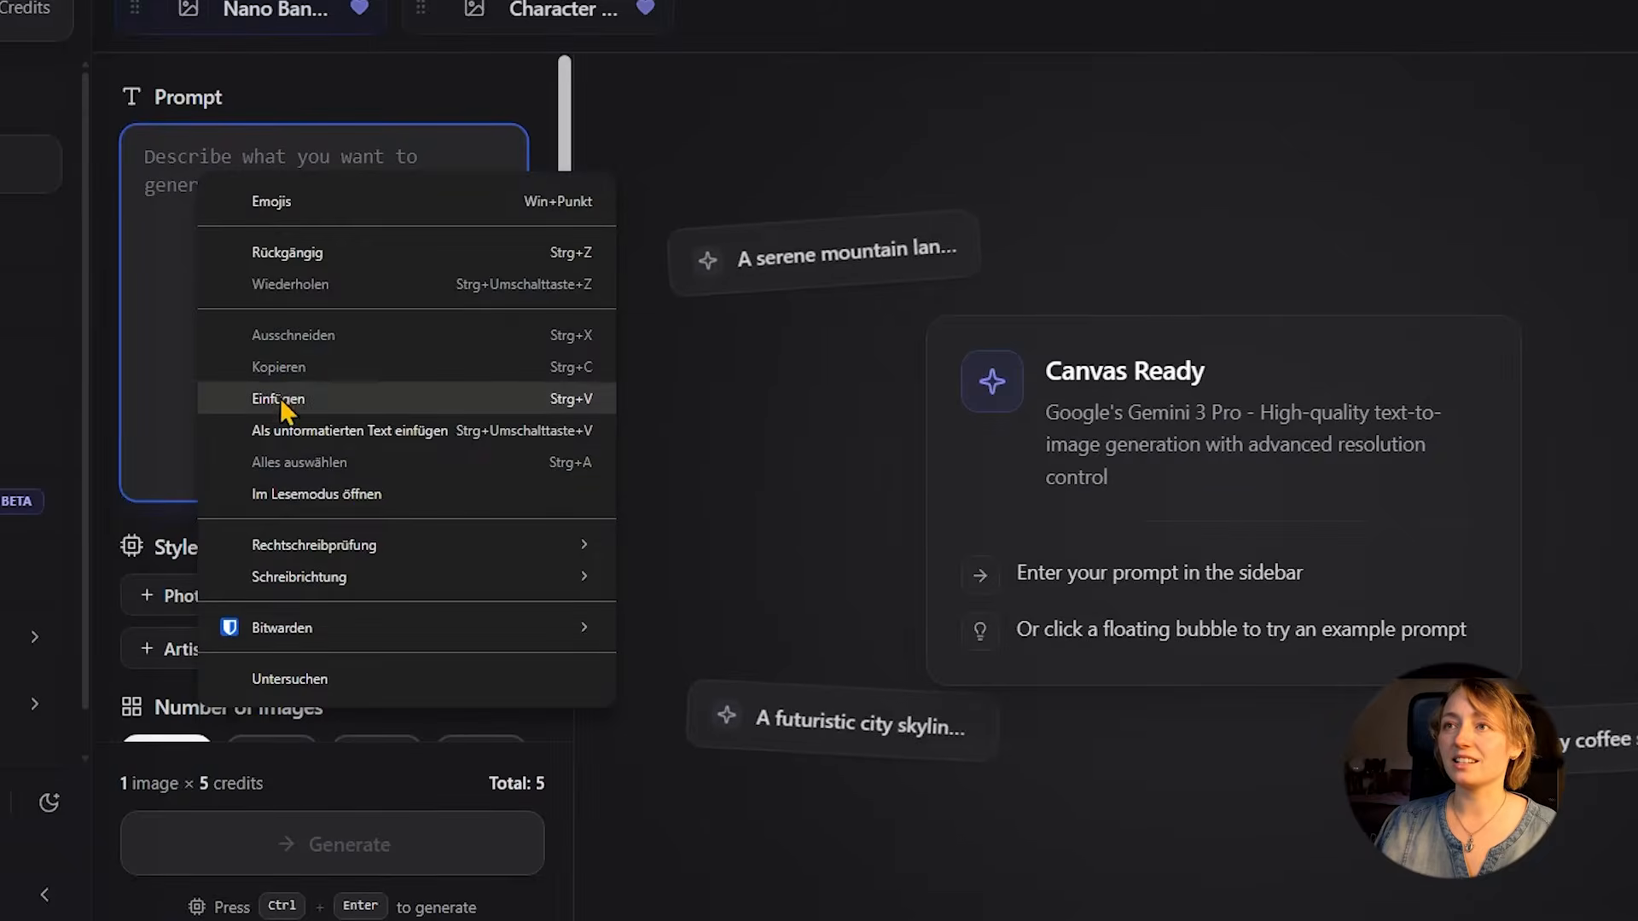
# Step: Paste the copied retro anime cat girl prompt into Nano Banana Pro and append the High Detail style addon
pyautogui.click(282, 397)
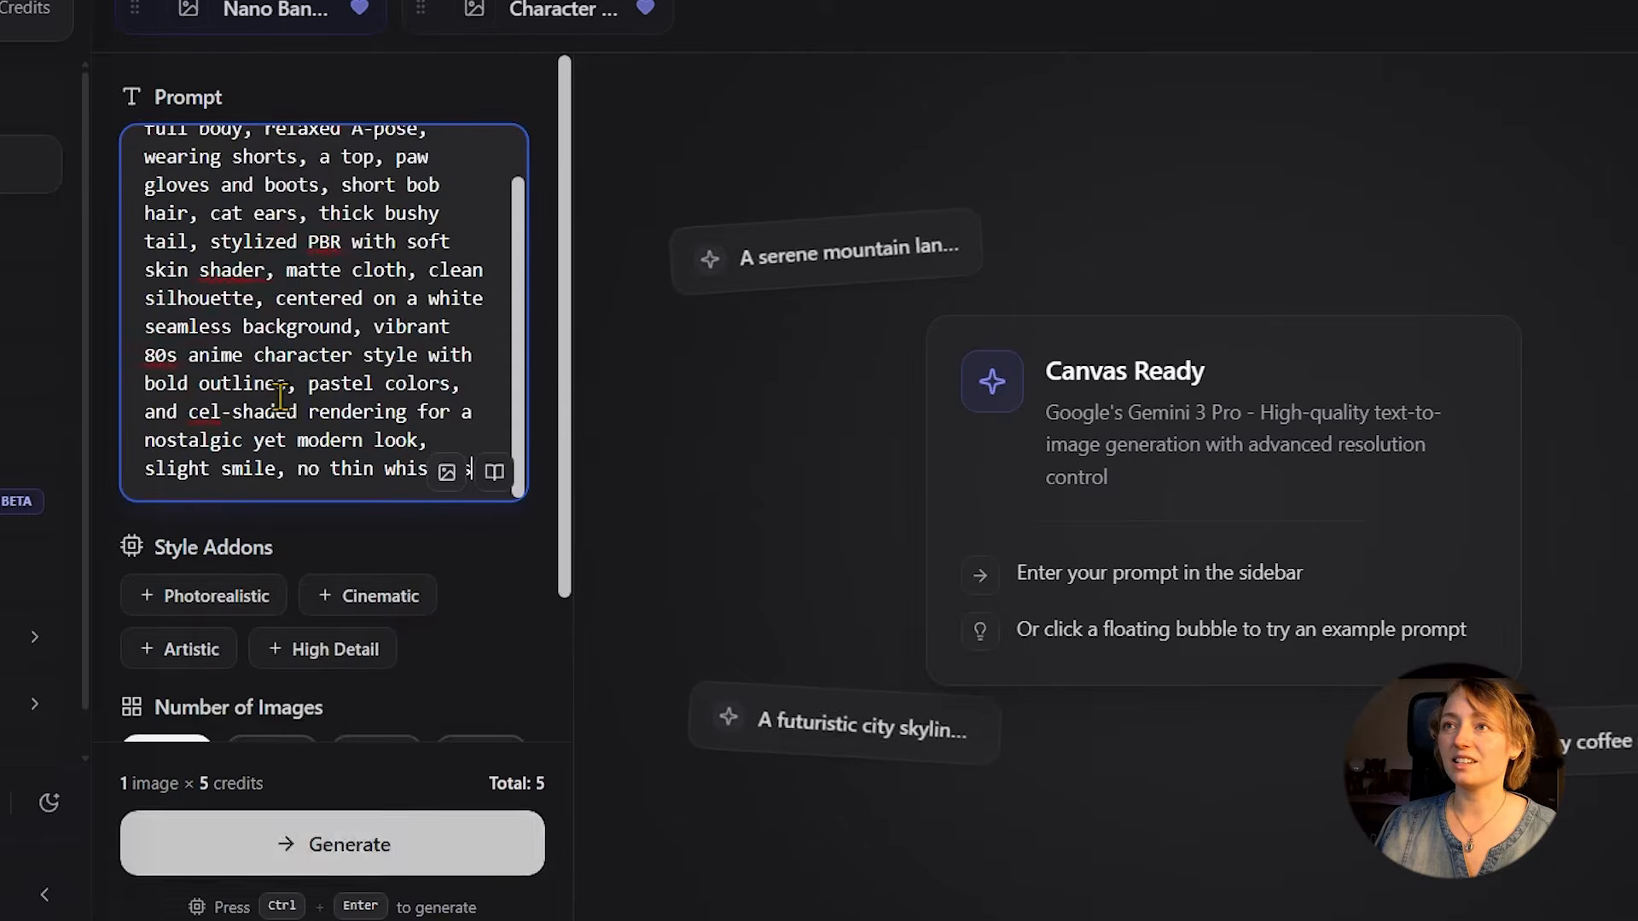
pyautogui.scroll(-2, 281, 398)
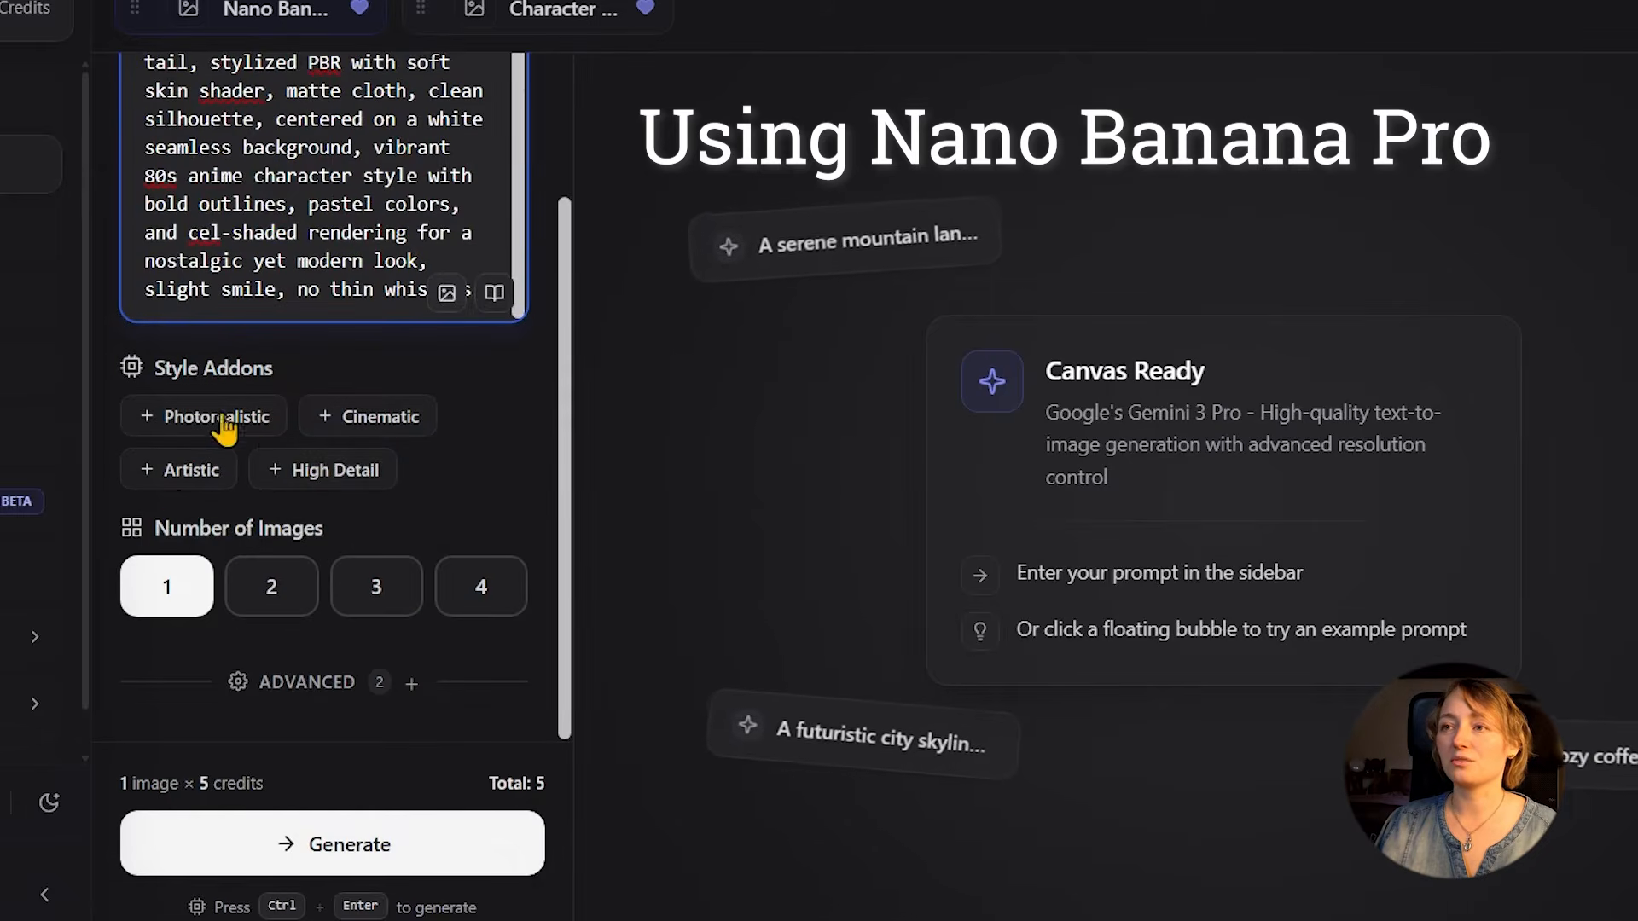
pyautogui.click(356, 469)
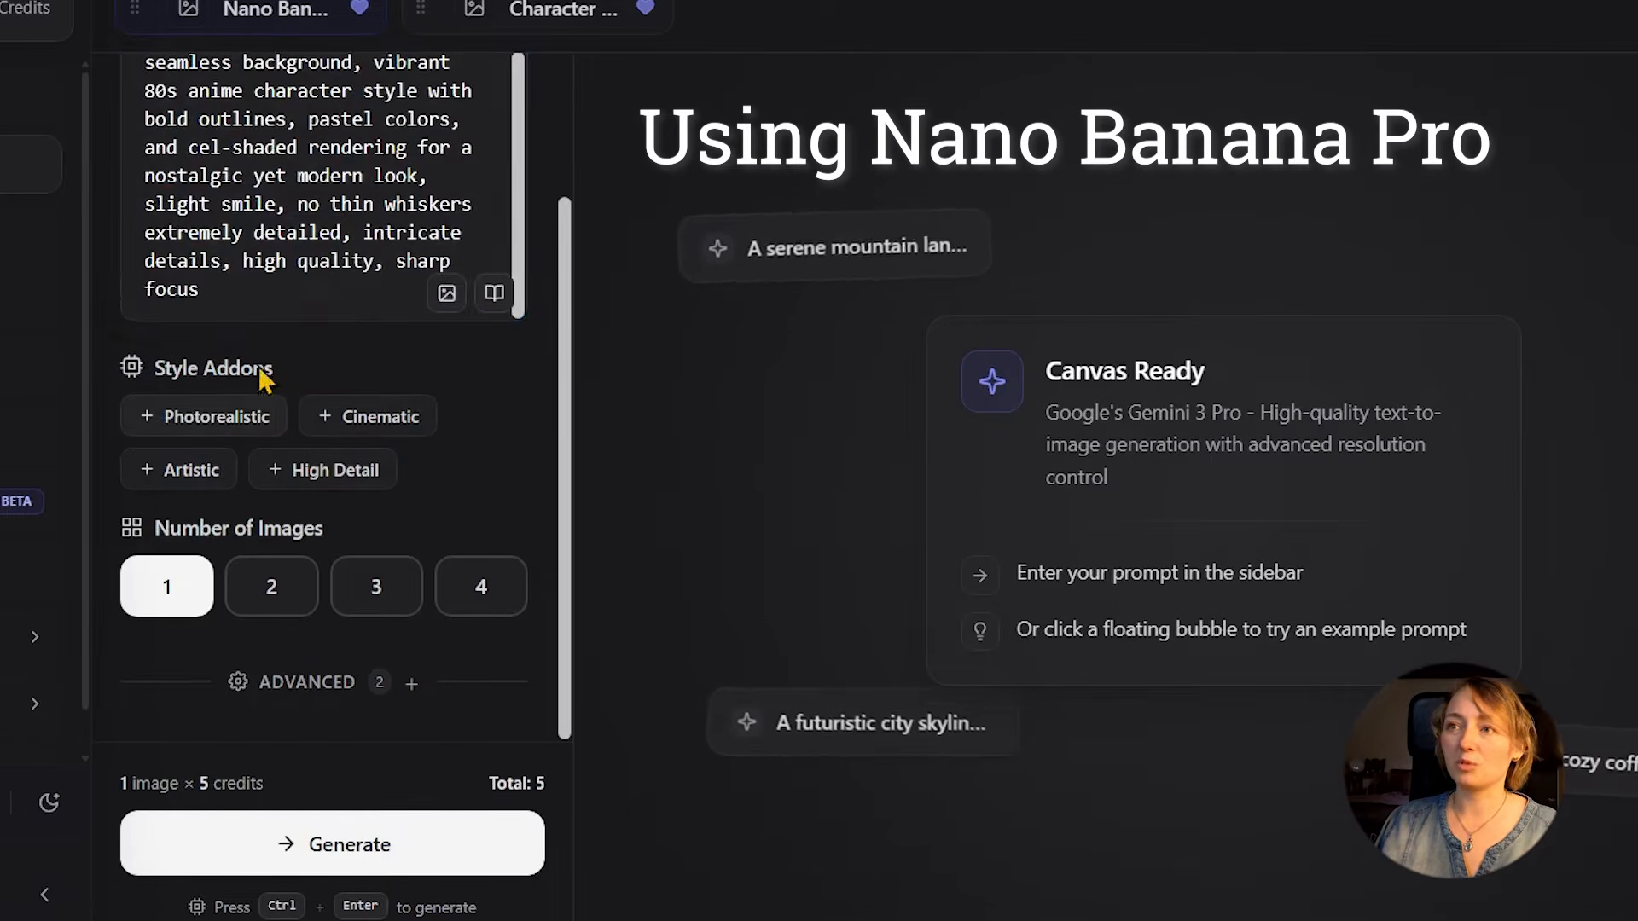
pyautogui.click(254, 291)
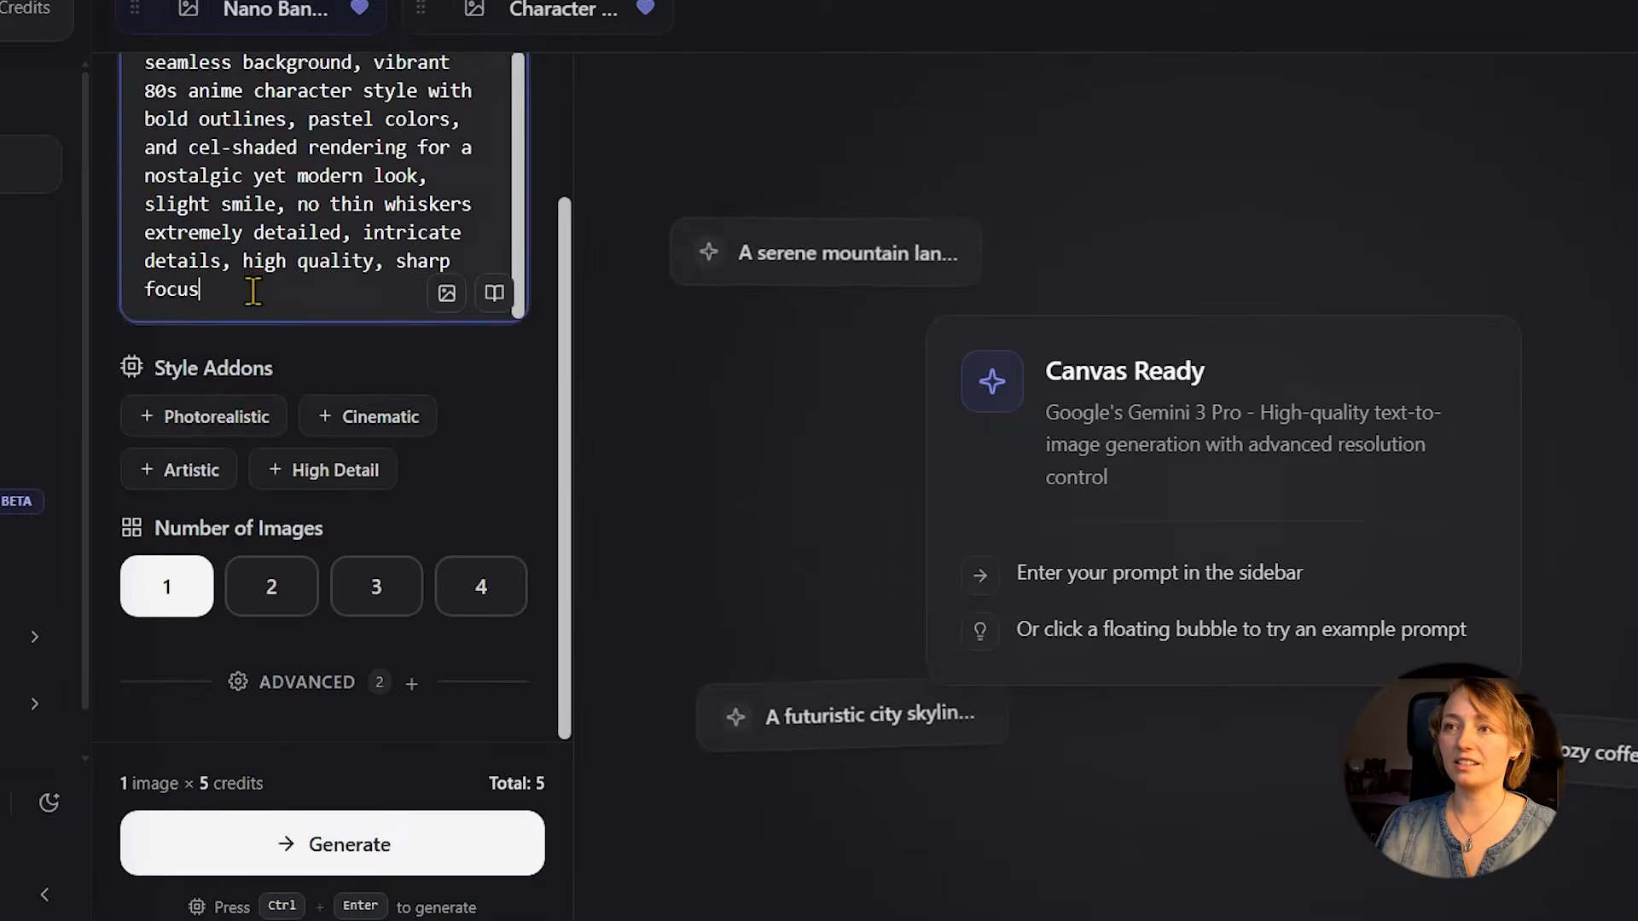
# Step: Set the number of images to 4 and generate the cat girl images
pyautogui.click(481, 586)
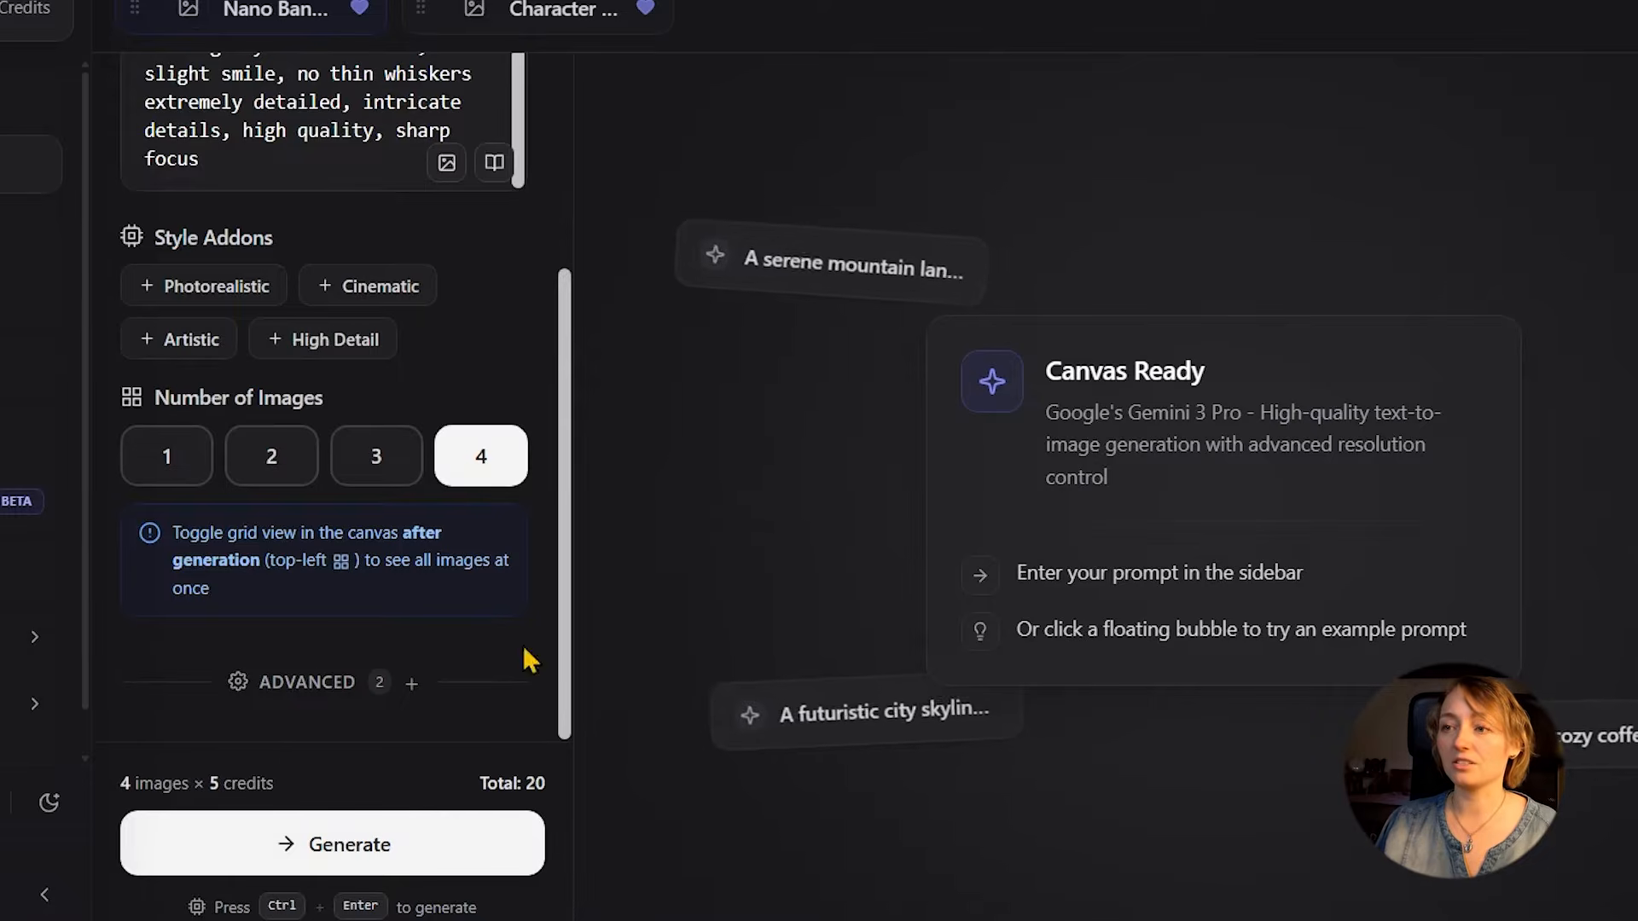
pyautogui.scroll(4, 556, 310)
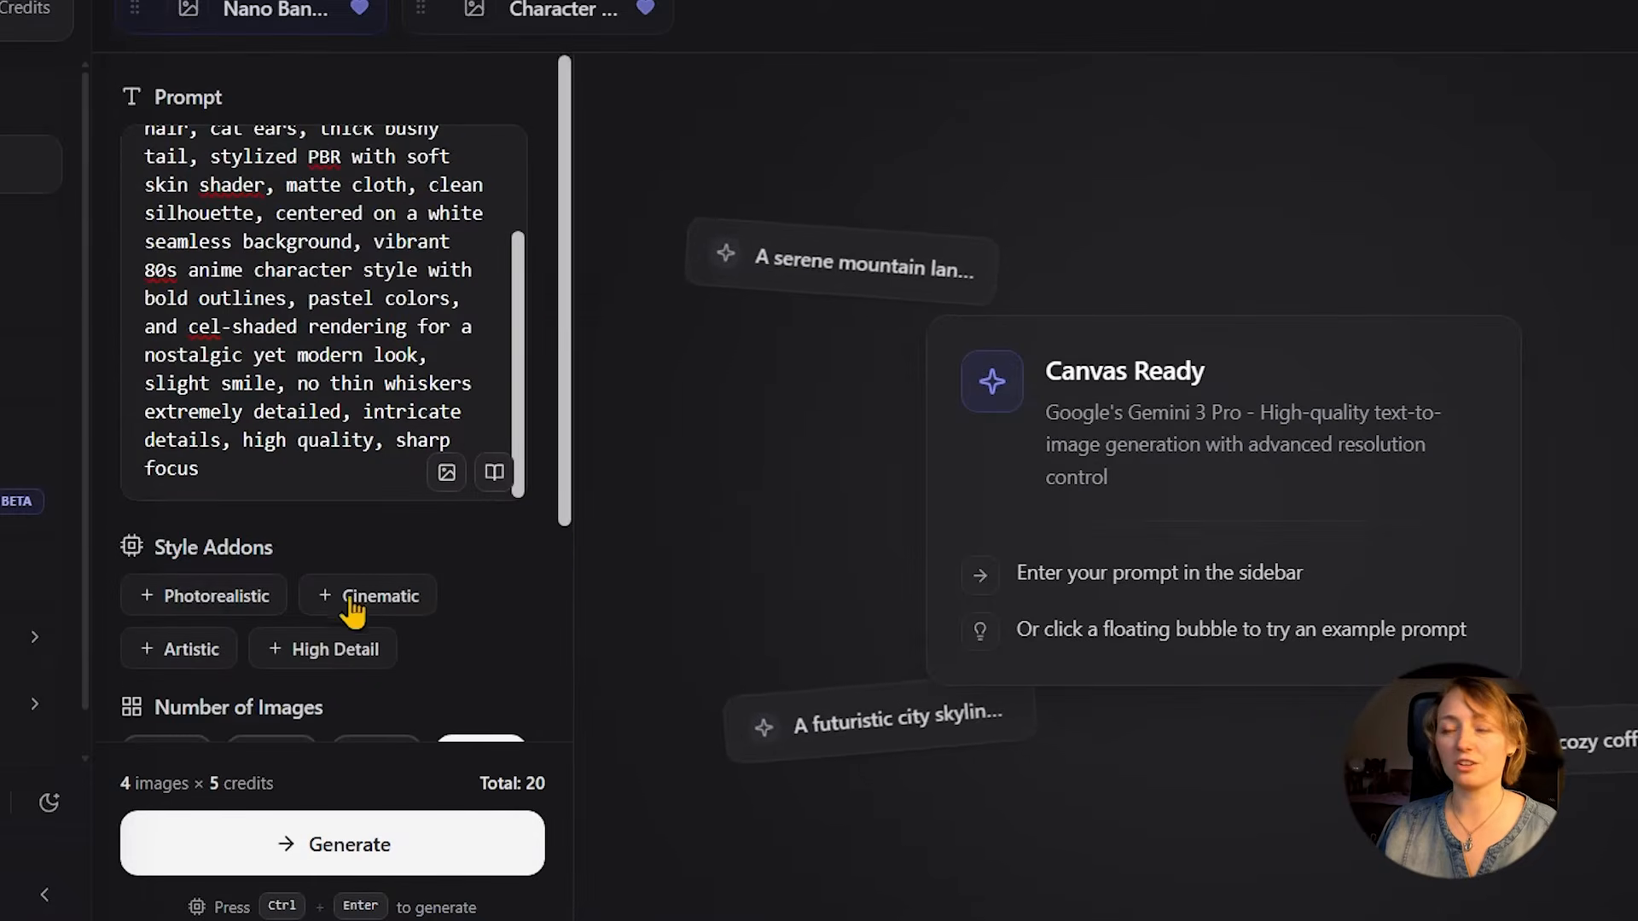
pyautogui.scroll(-10, 355, 611)
pyautogui.hotkey('ctrl', 'Return')
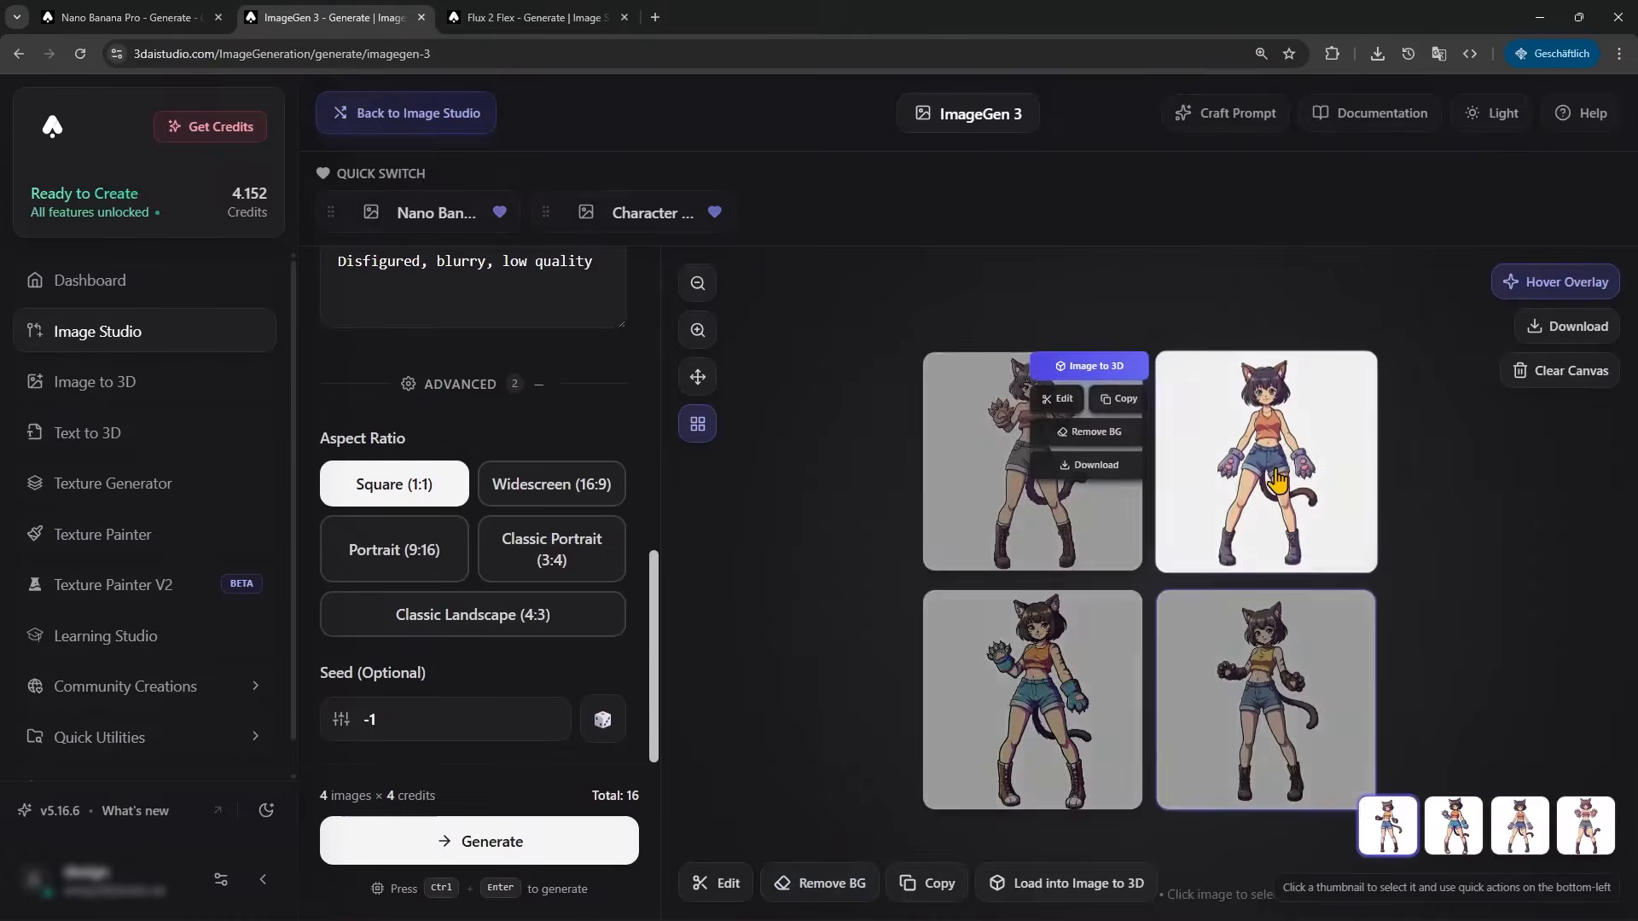
# Step: Compare the generated cat girl variants from ImageGen 3 and Nano Banana Pro at full size
pyautogui.click(1272, 482)
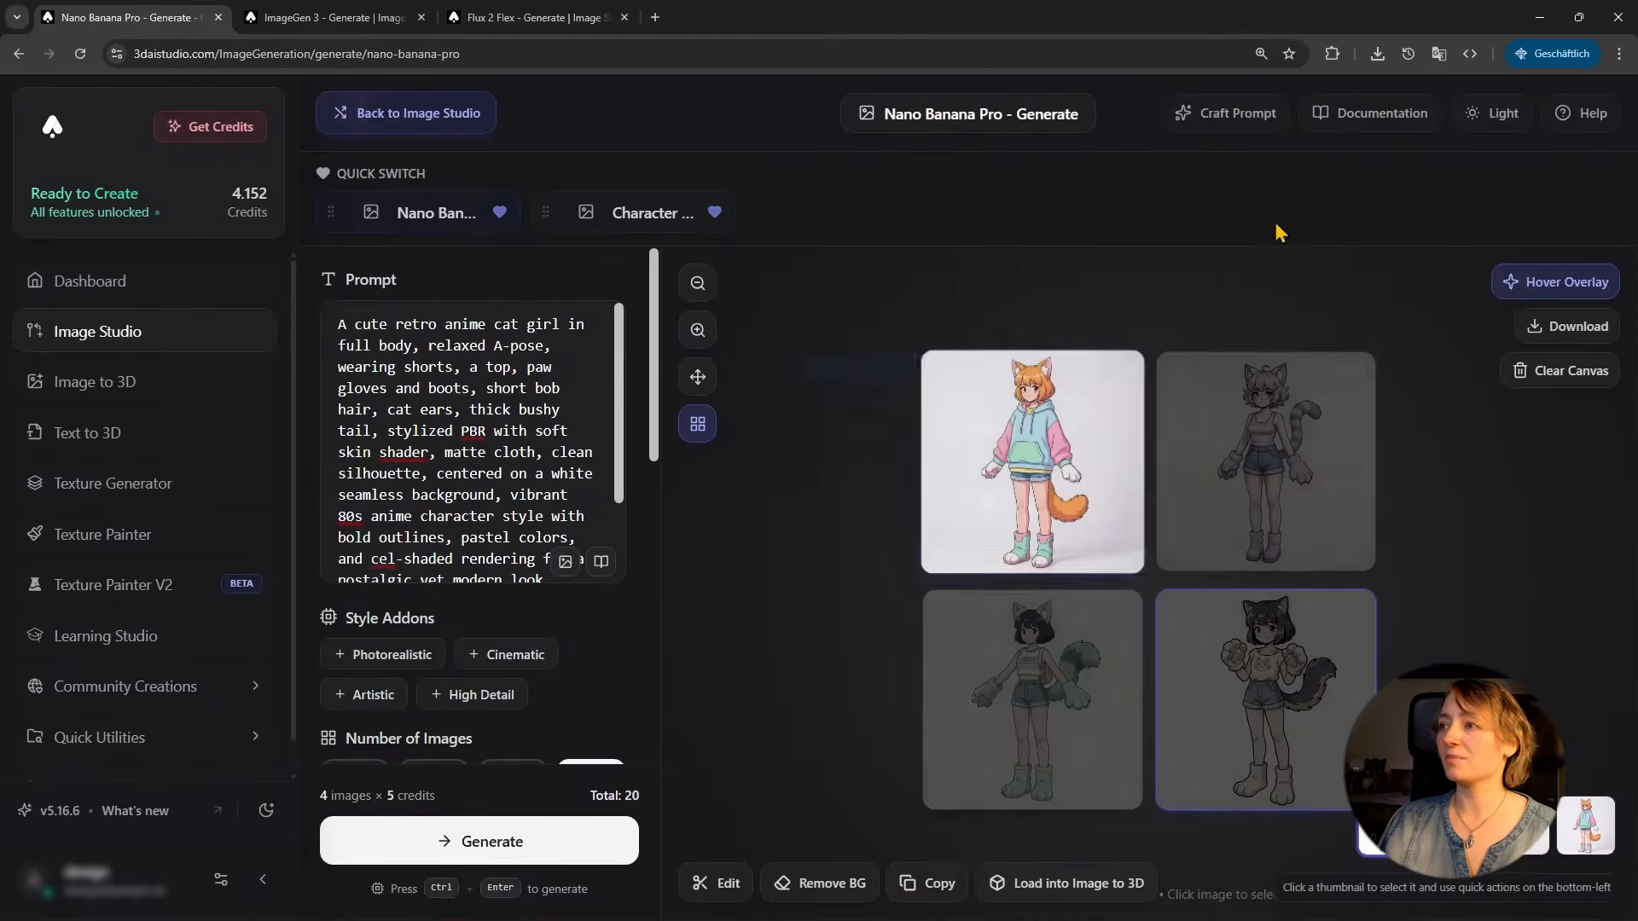
pyautogui.click(1361, 478)
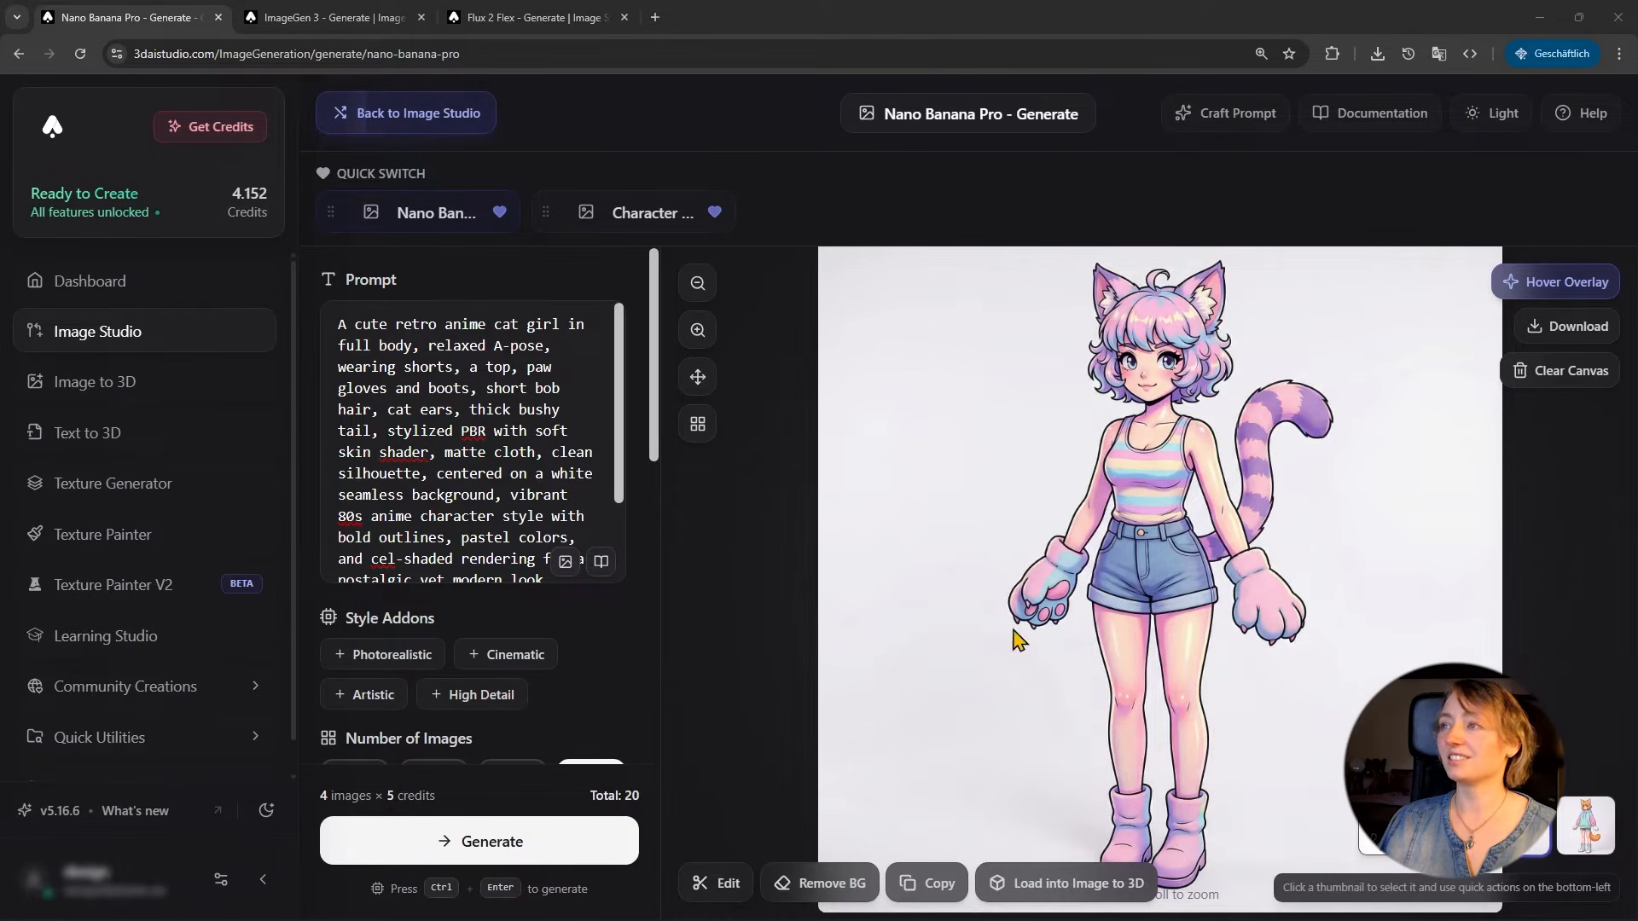
pyautogui.moveTo(1453, 825)
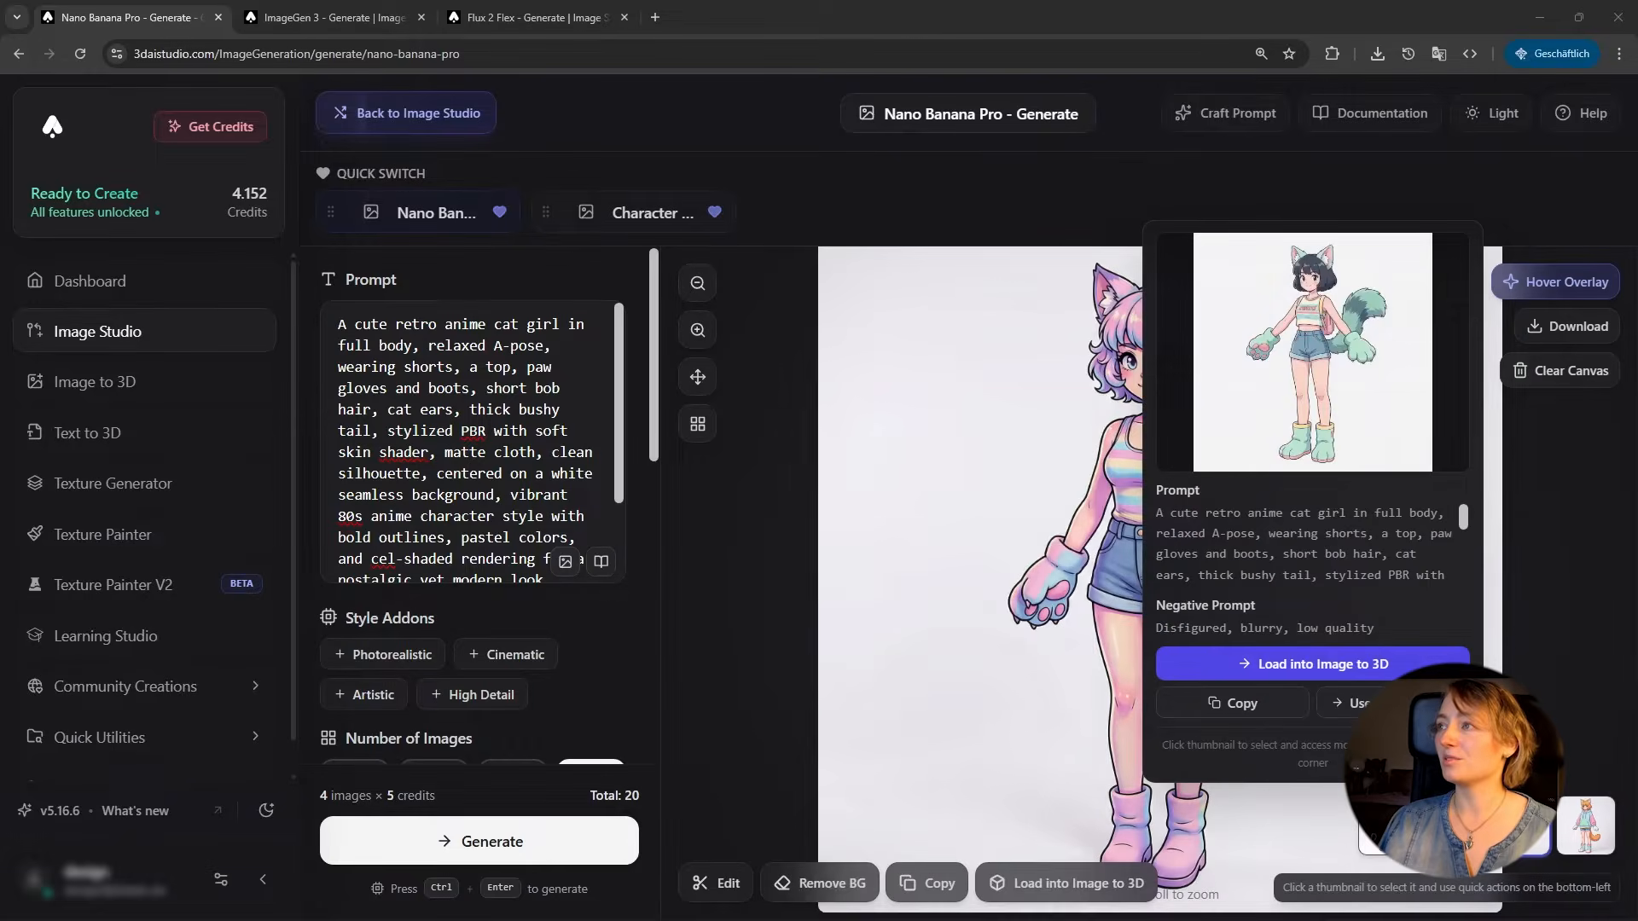
pyautogui.click(1390, 825)
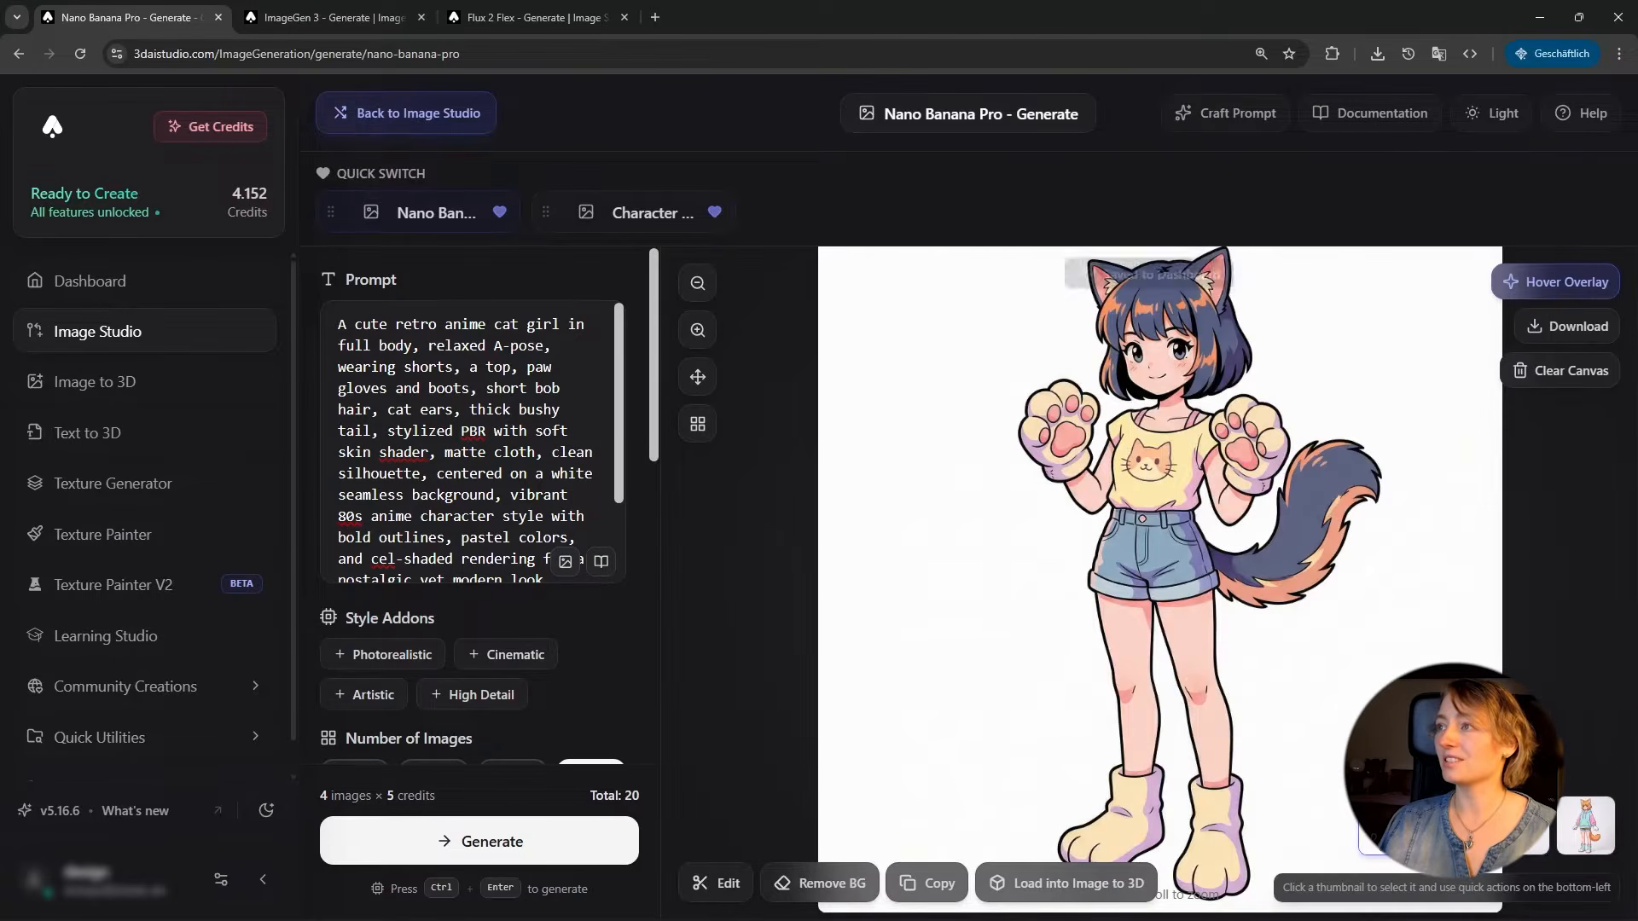
pyautogui.click(1453, 826)
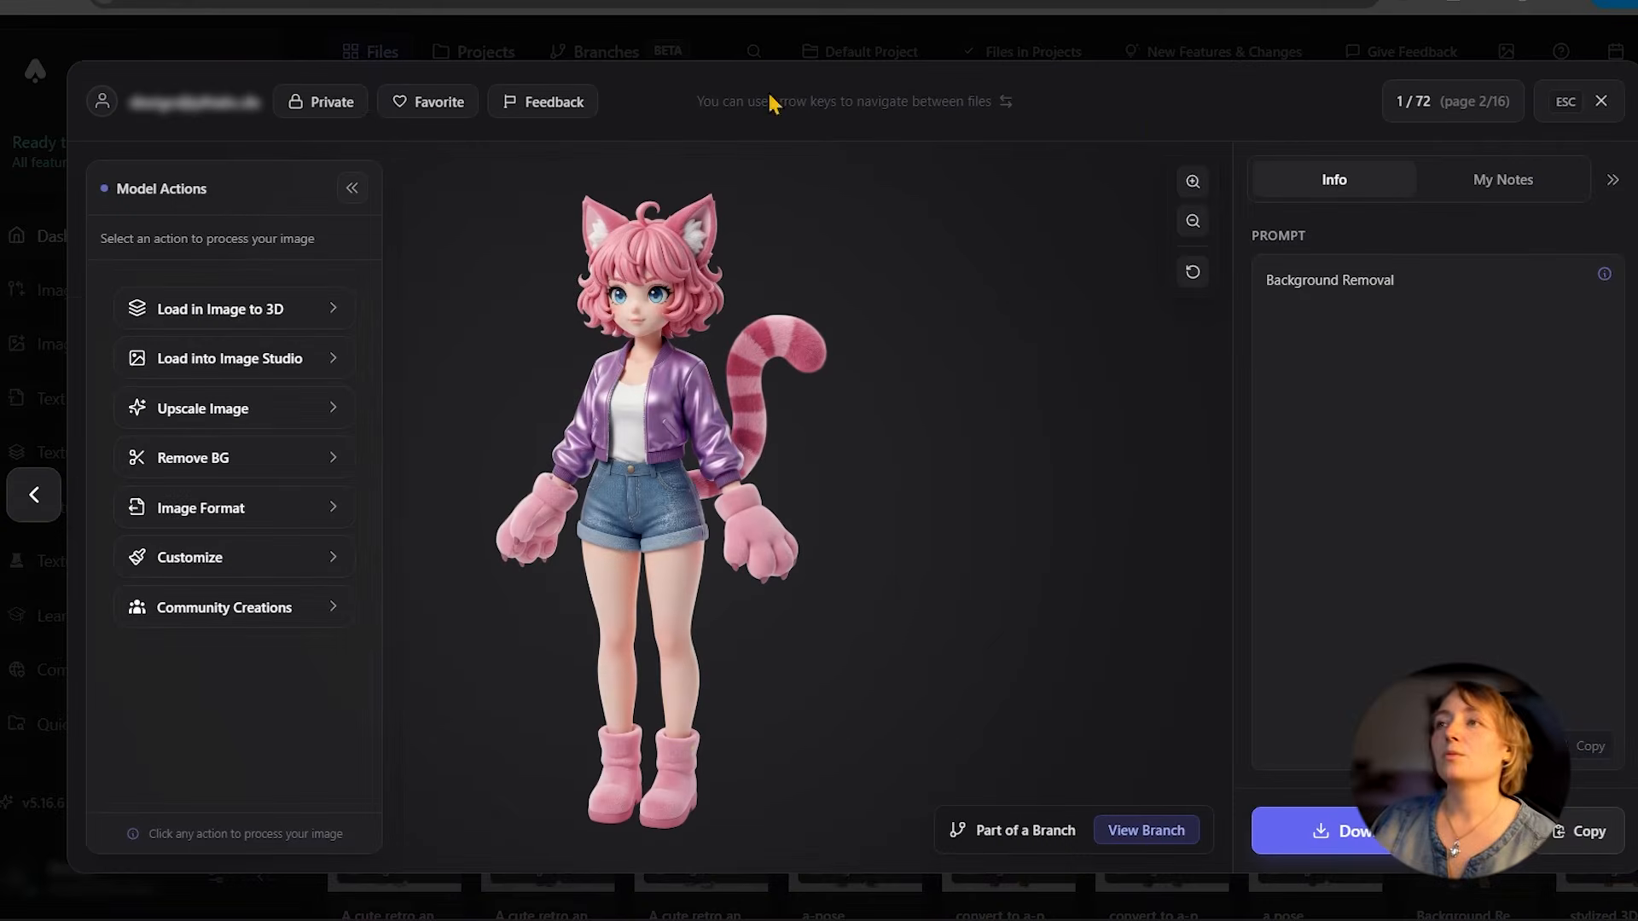
# Step: Close the file preview and examine the poses and outfits of the individual ImageGen 3 cat girl images
pyautogui.click(1602, 101)
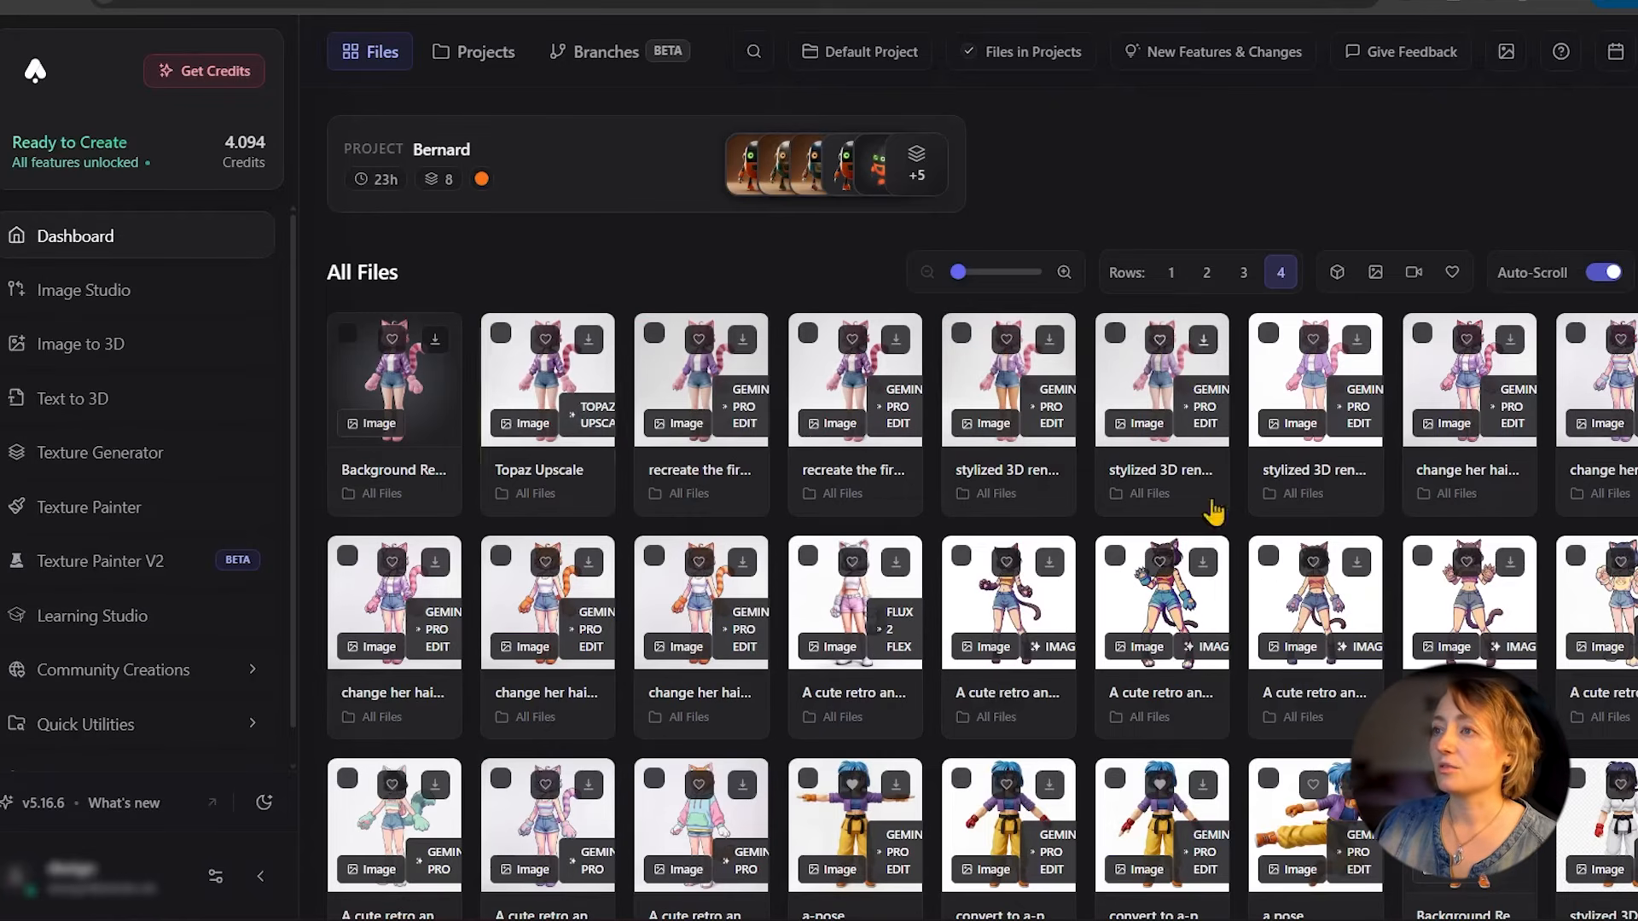
pyautogui.click(1315, 582)
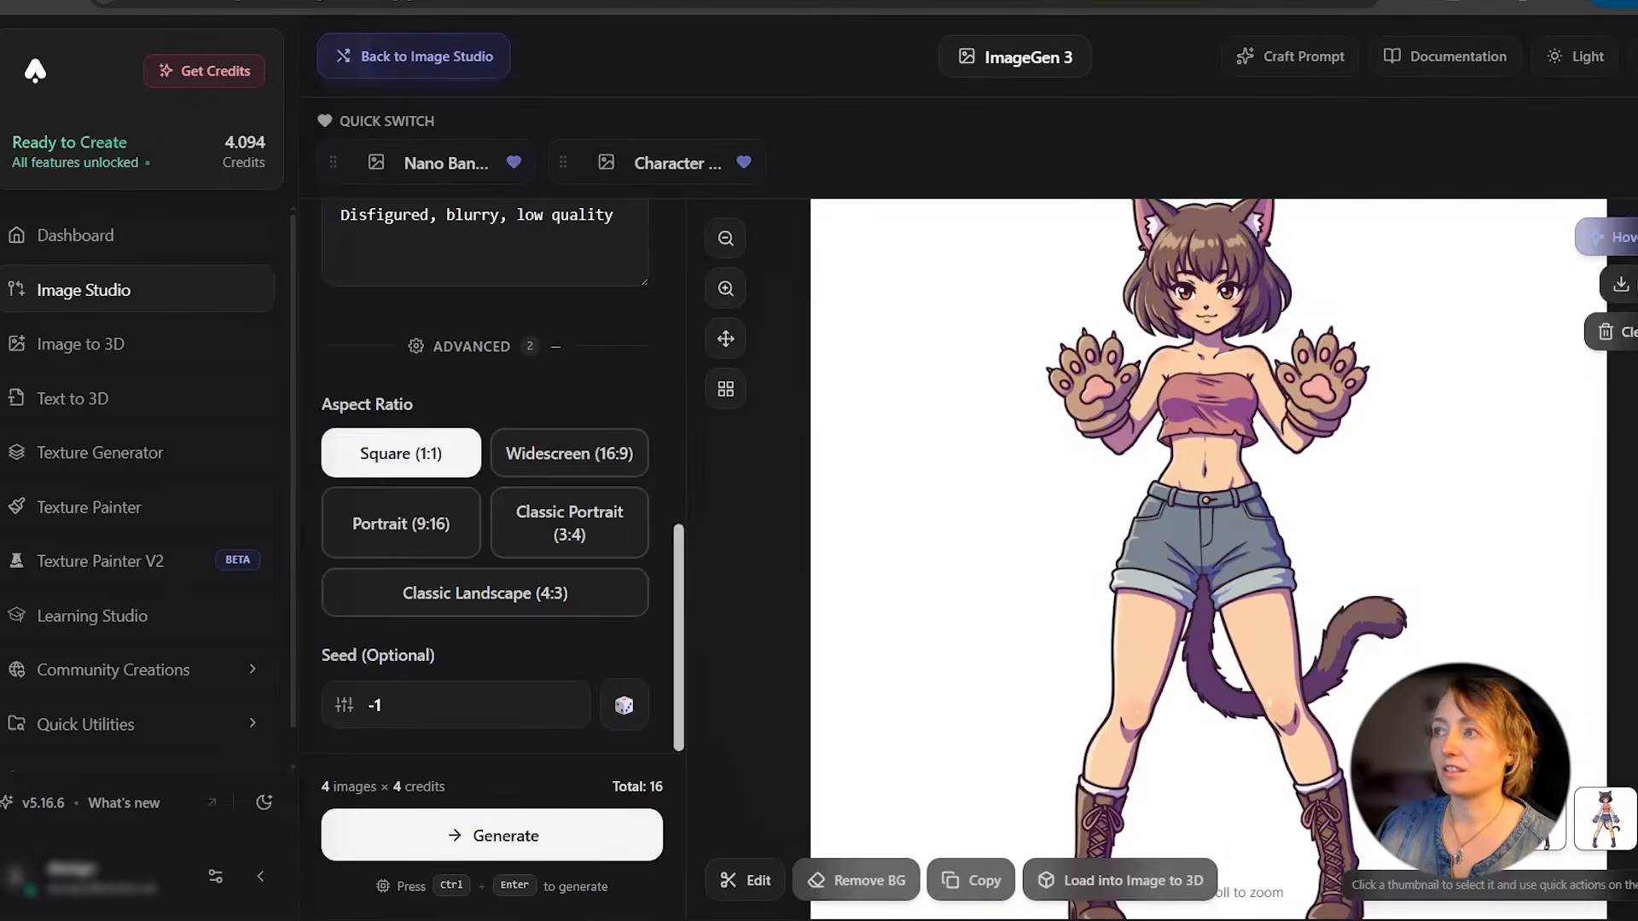
pyautogui.scroll(-5, 1465, 613)
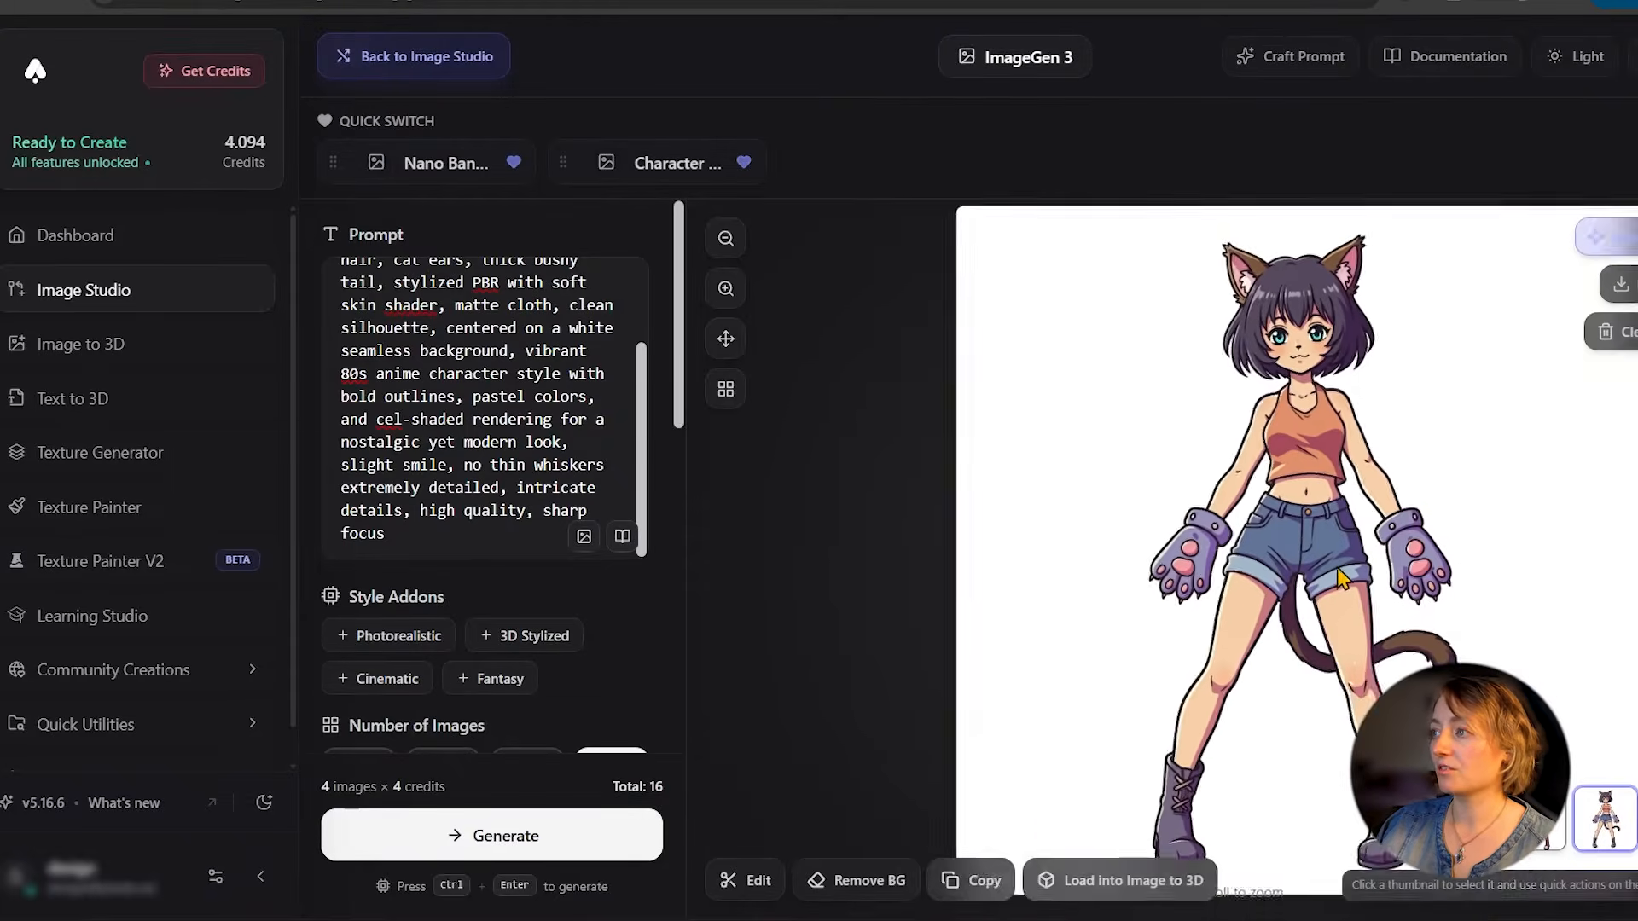
pyautogui.moveTo(1619, 836)
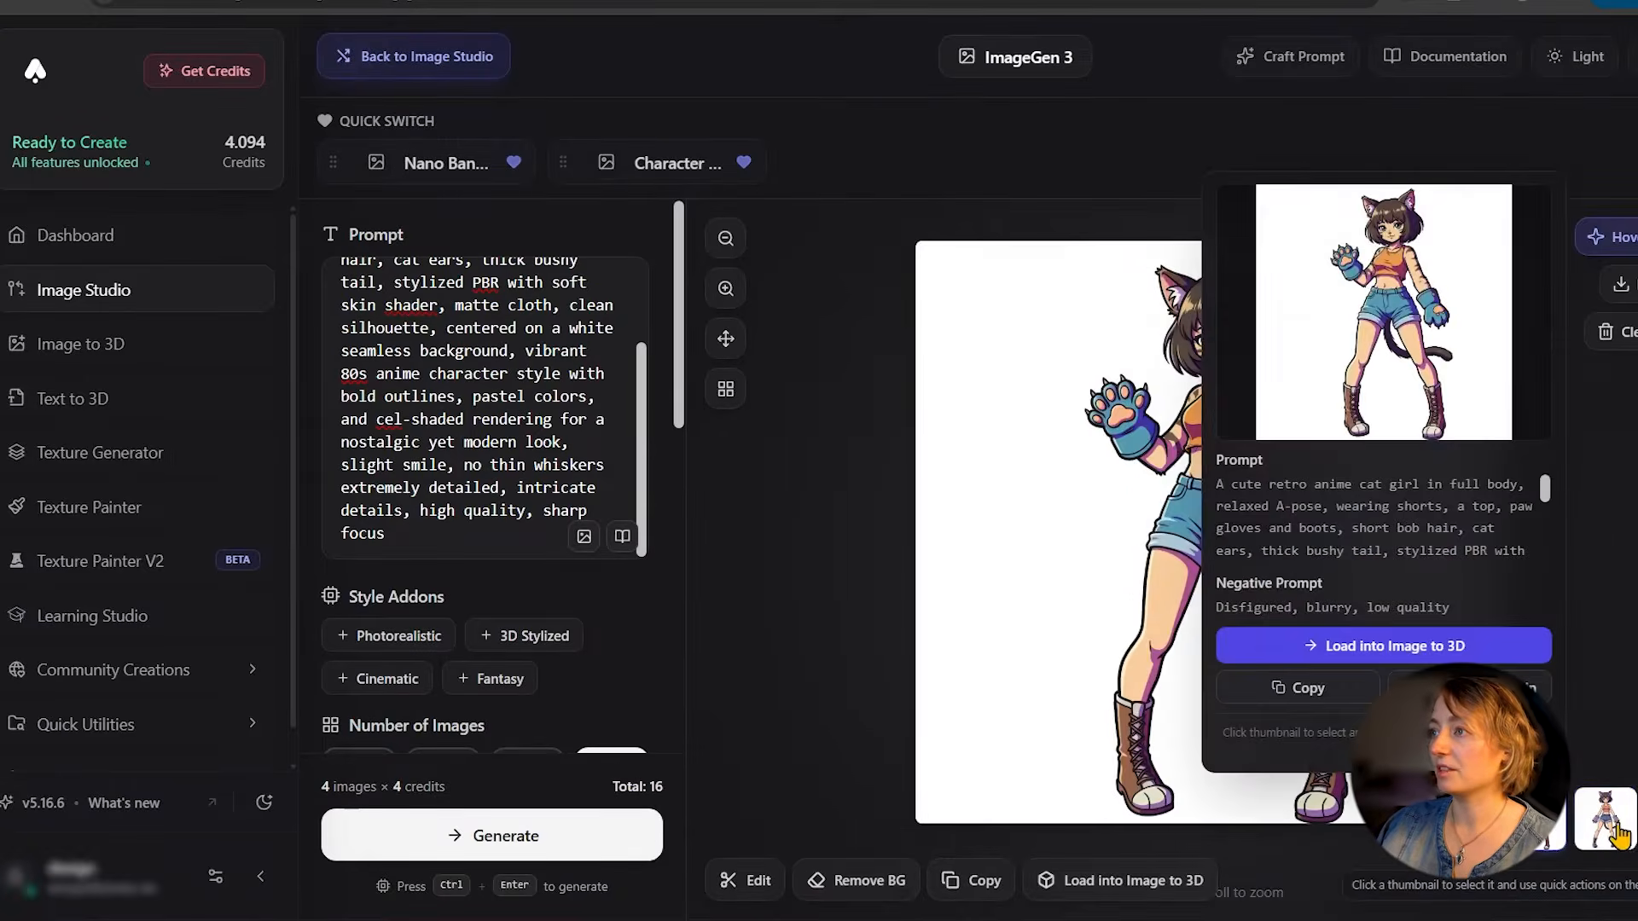
pyautogui.click(1637, 819)
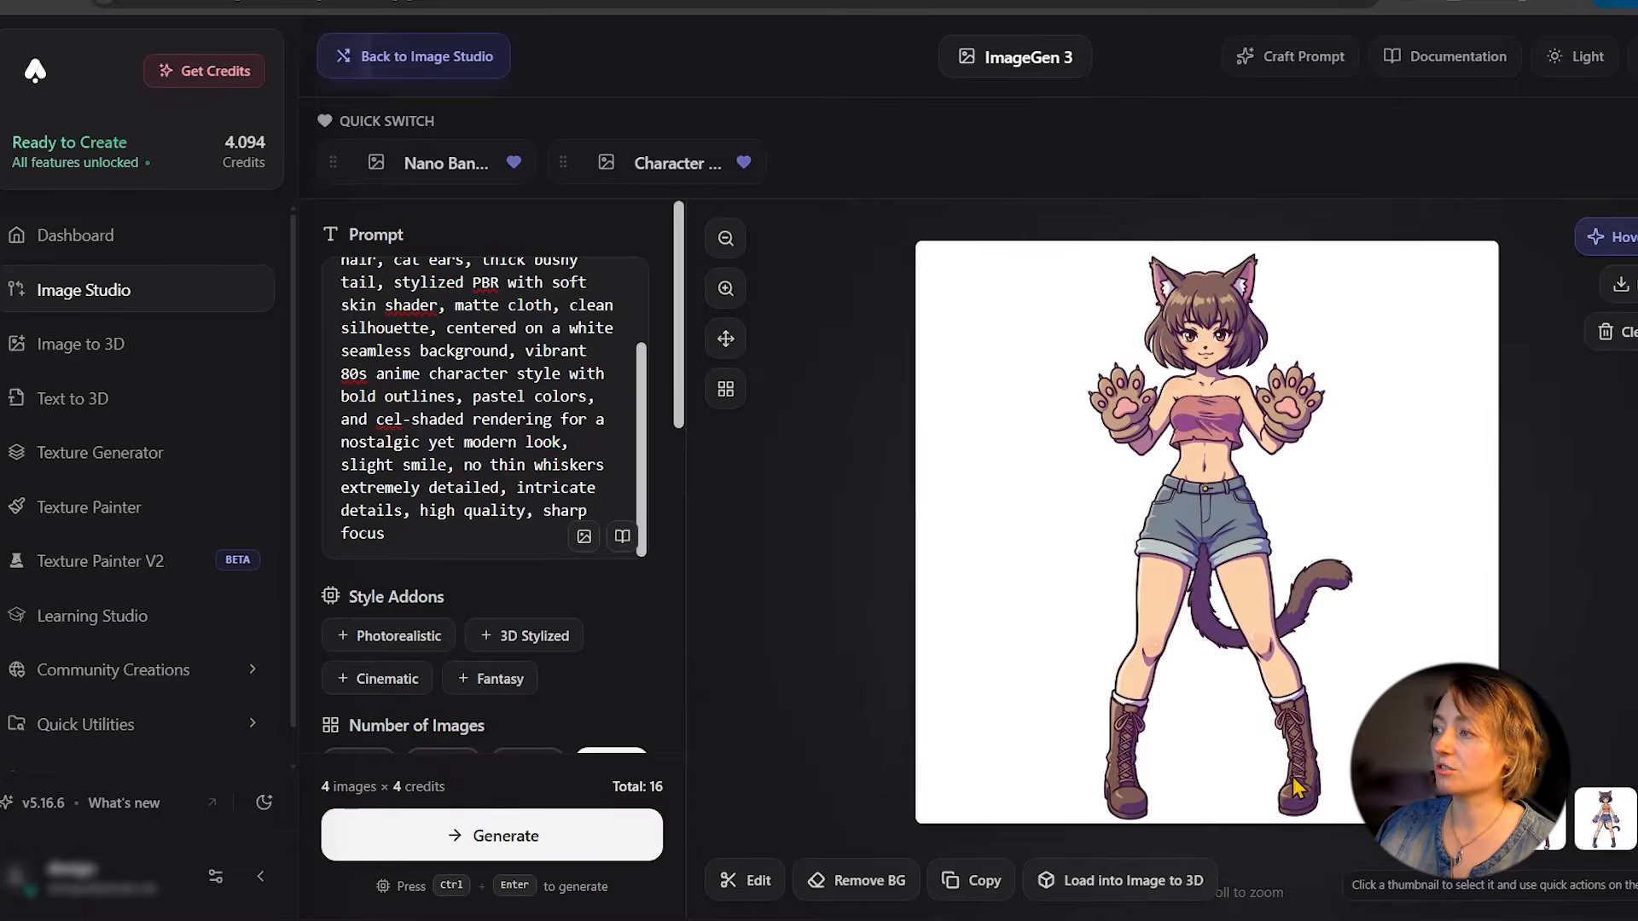
pyautogui.click(1464, 819)
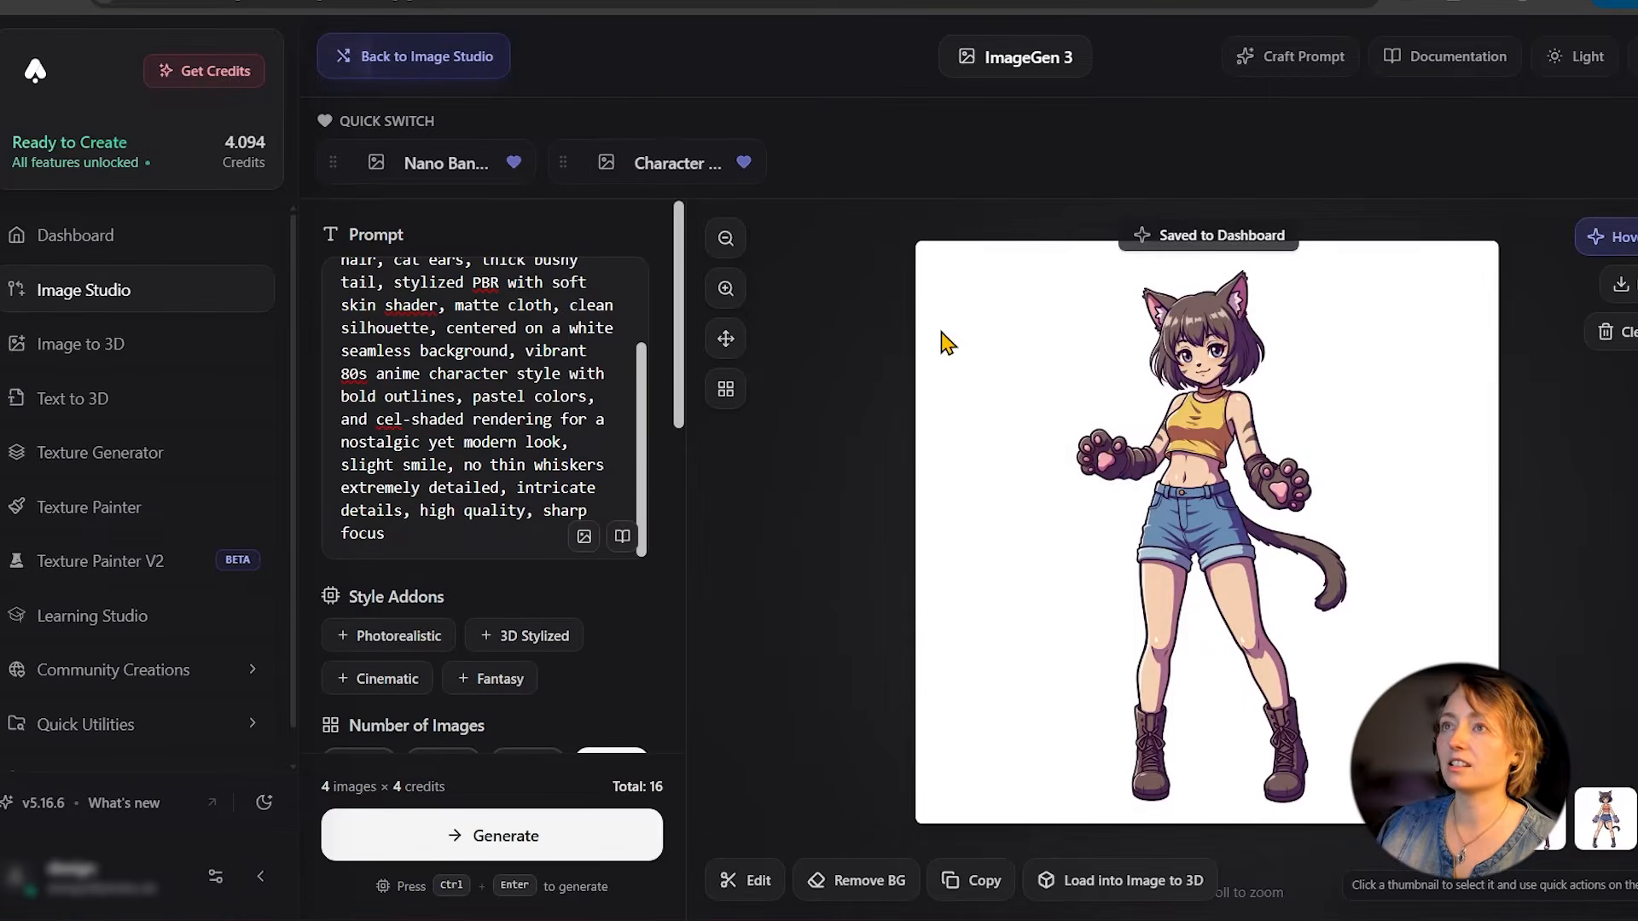
# Step: Return to the dashboard files and open the Nano Banana Pro cat girl with pastel hair and a striped tail
pyautogui.click(461, 2)
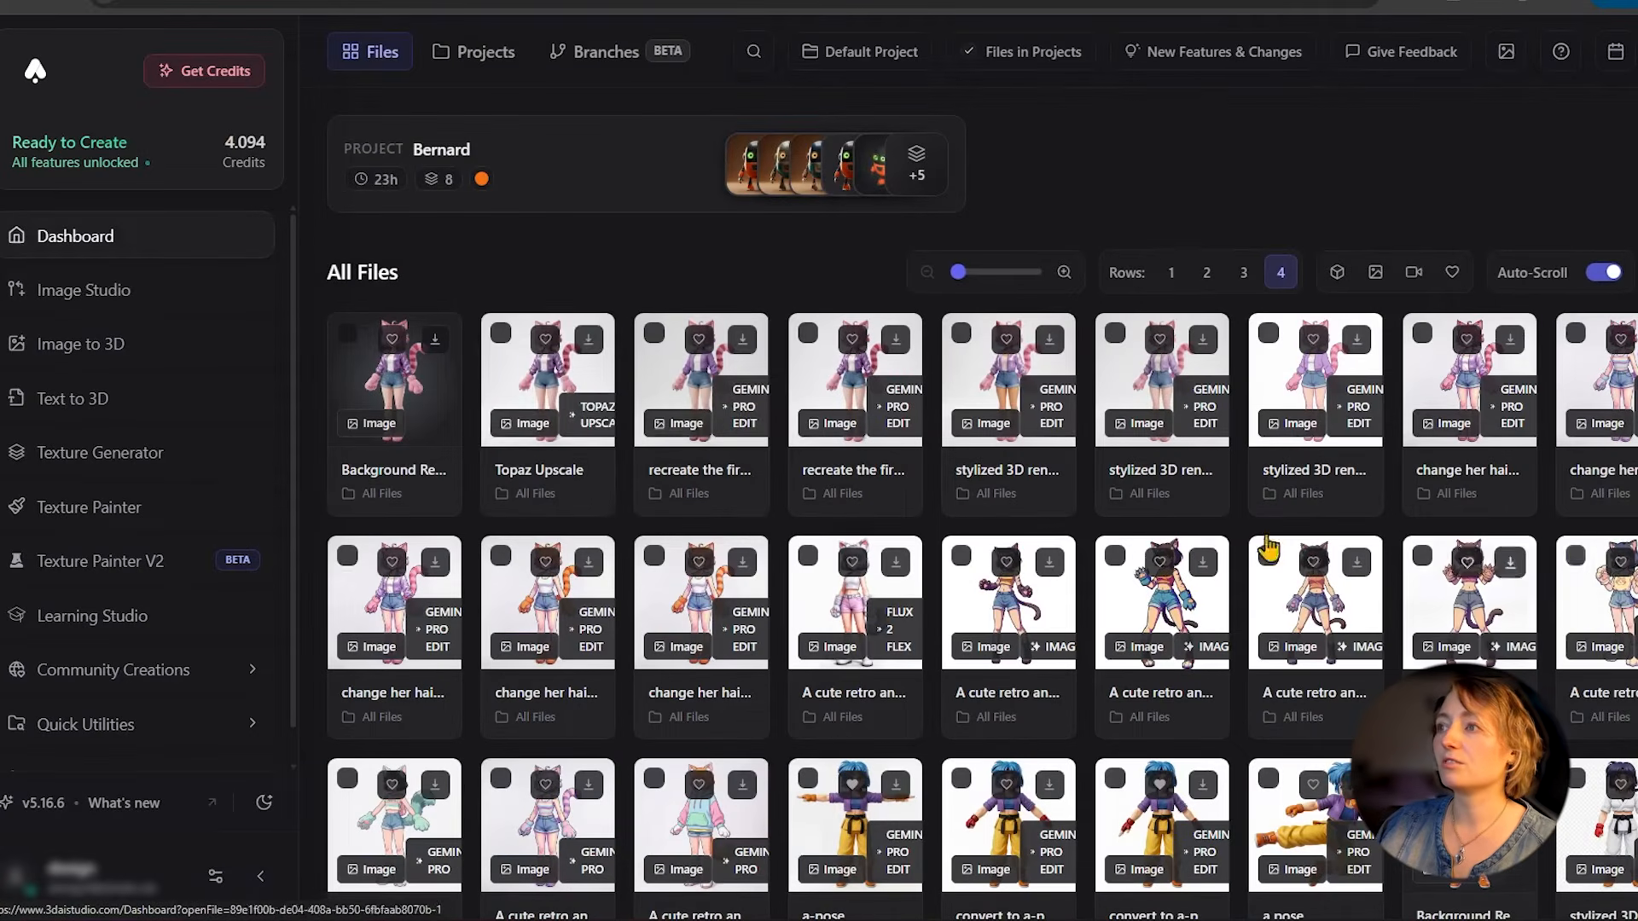
pyautogui.scroll(-2, 667, 621)
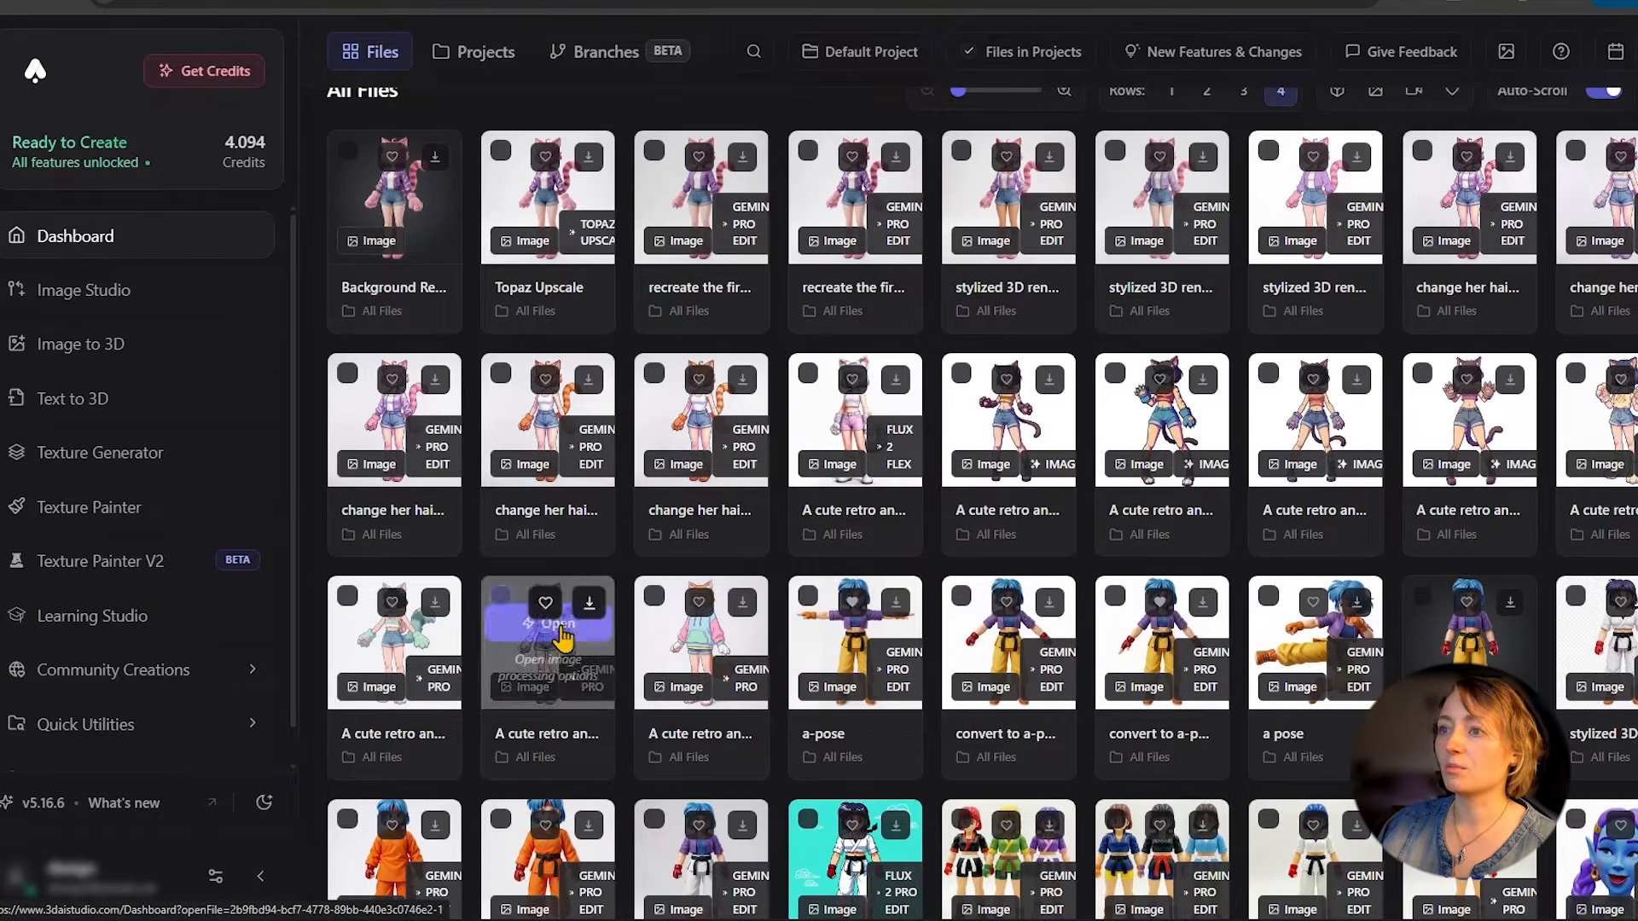
pyautogui.click(559, 676)
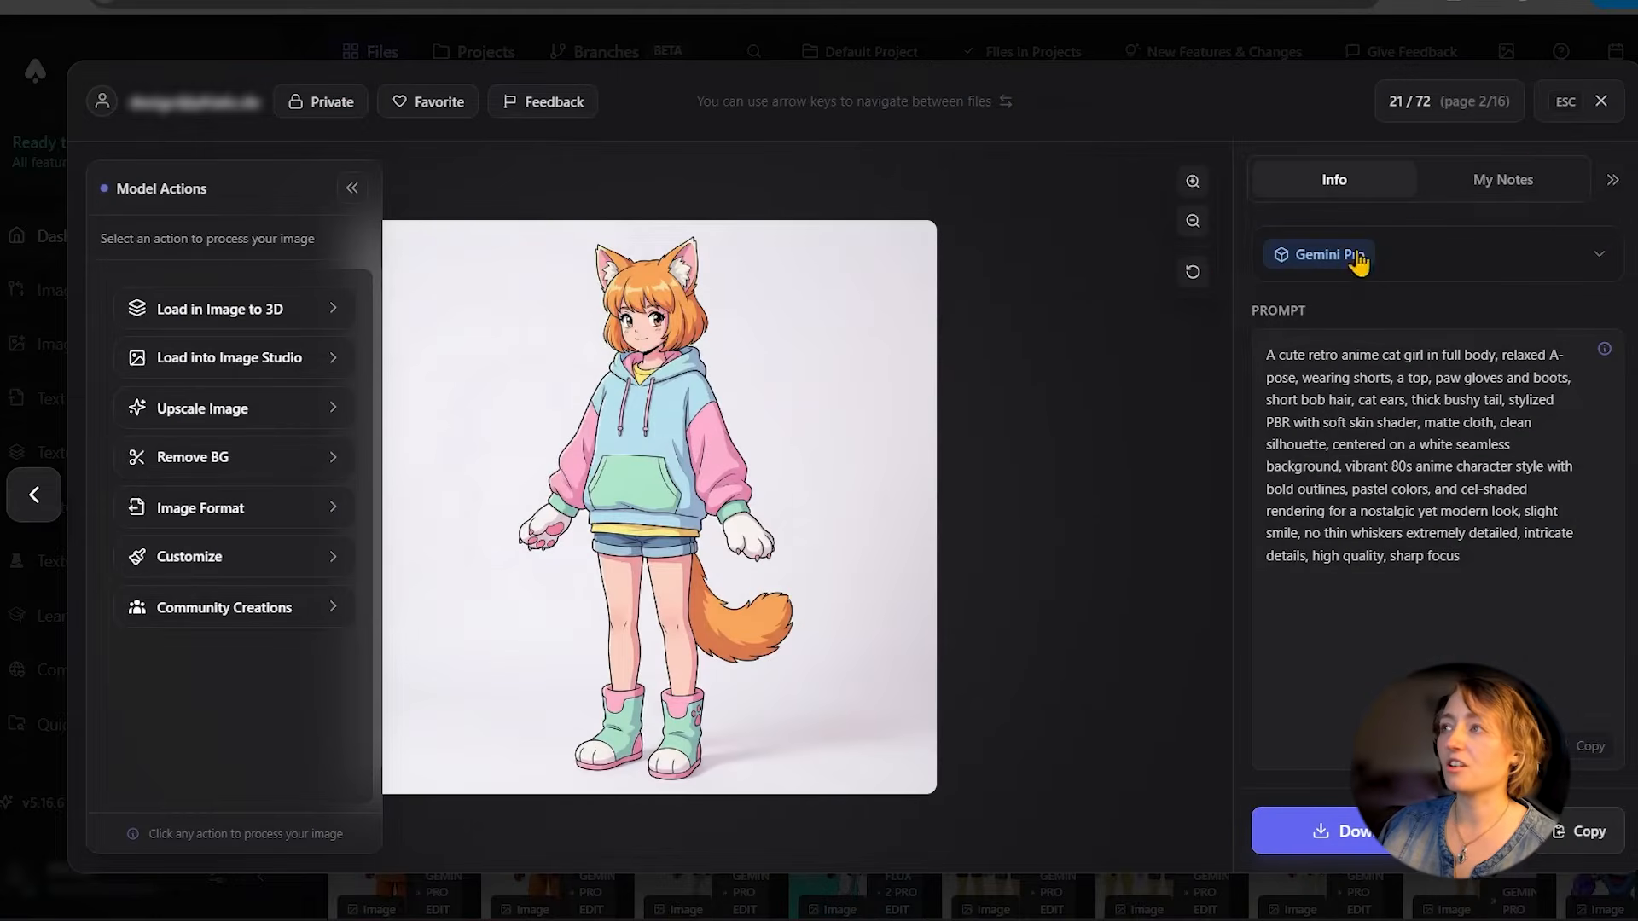
pyautogui.click(1566, 103)
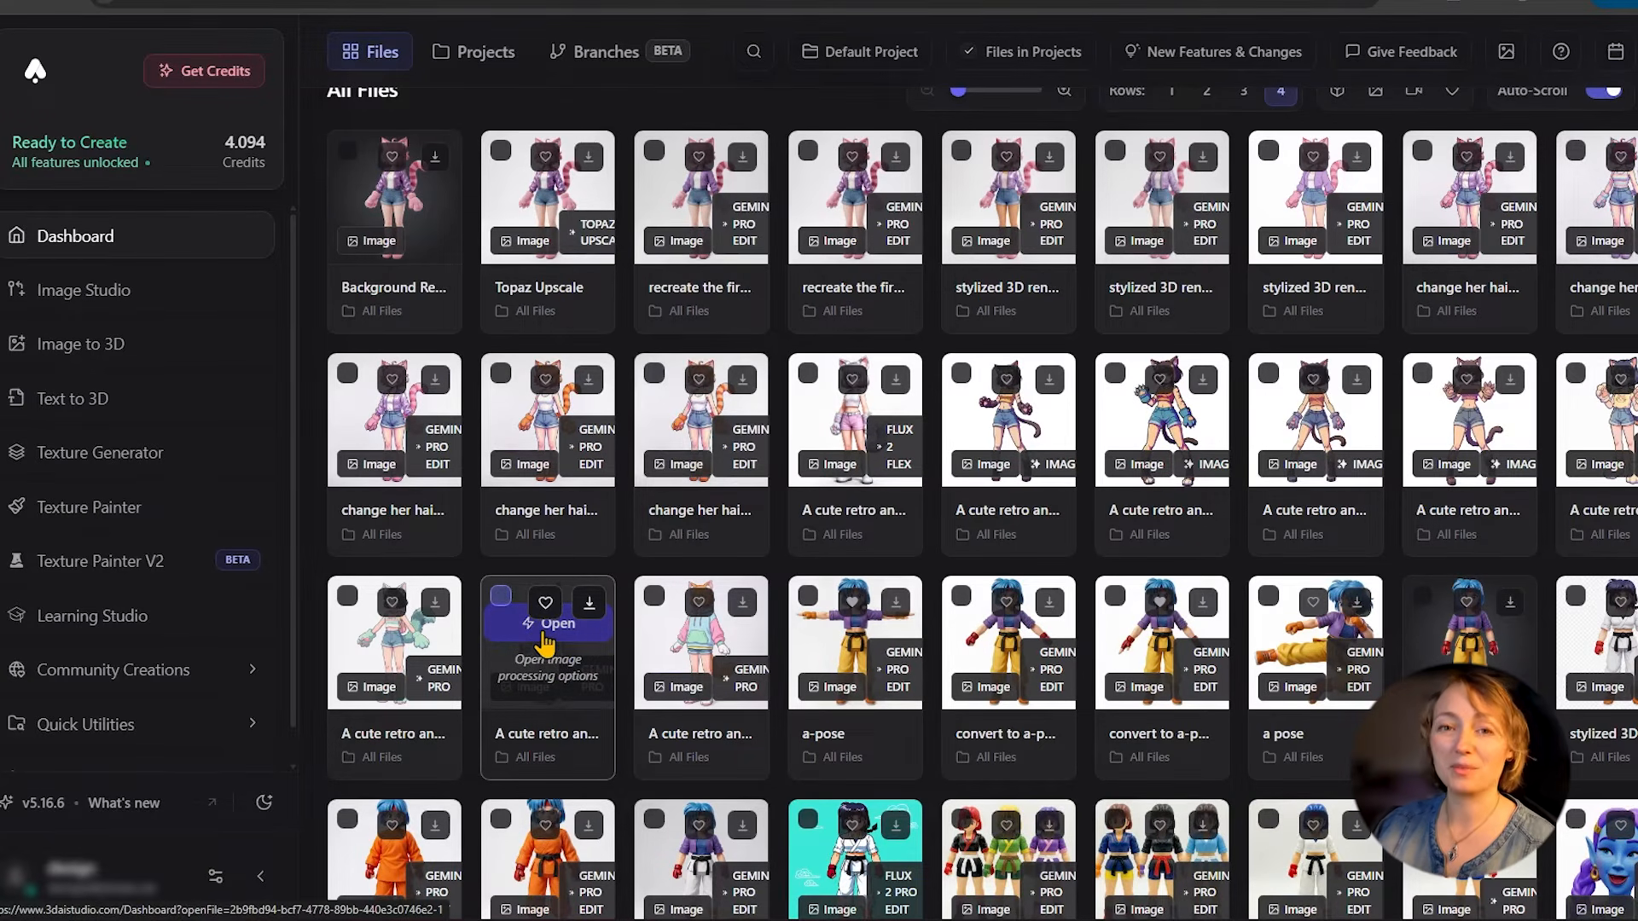
pyautogui.click(556, 625)
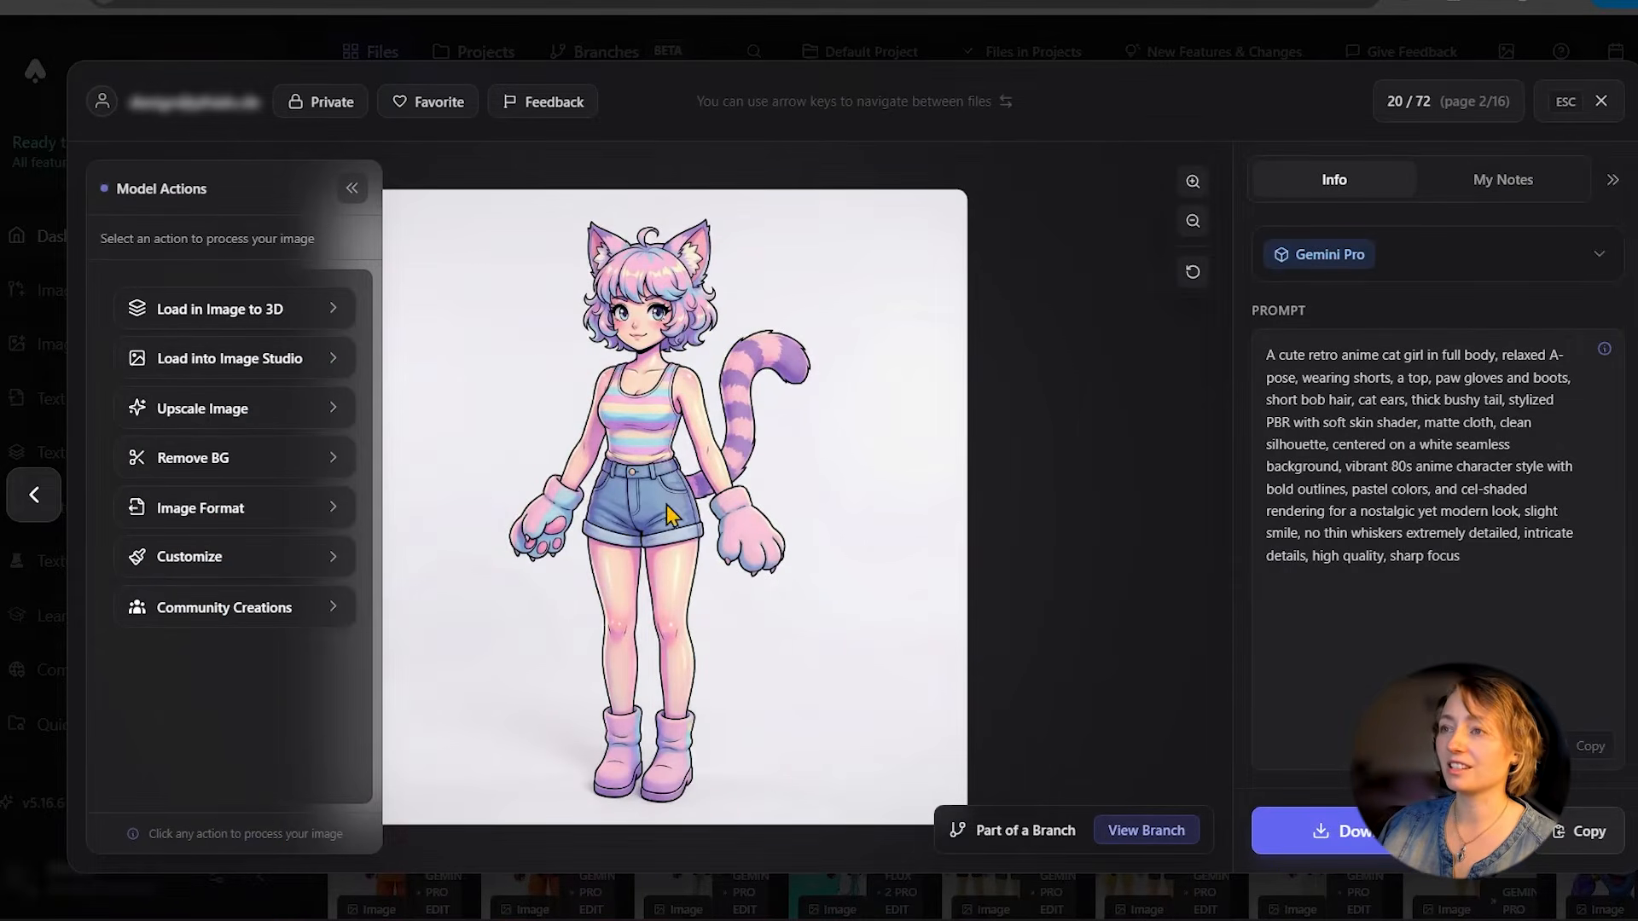
# Step: Select the pastel-haired cat girl with the striped tail among the Nano Banana Pro results and load it for editing with Nano Banana Pro
pyautogui.scroll(-2, 667, 504)
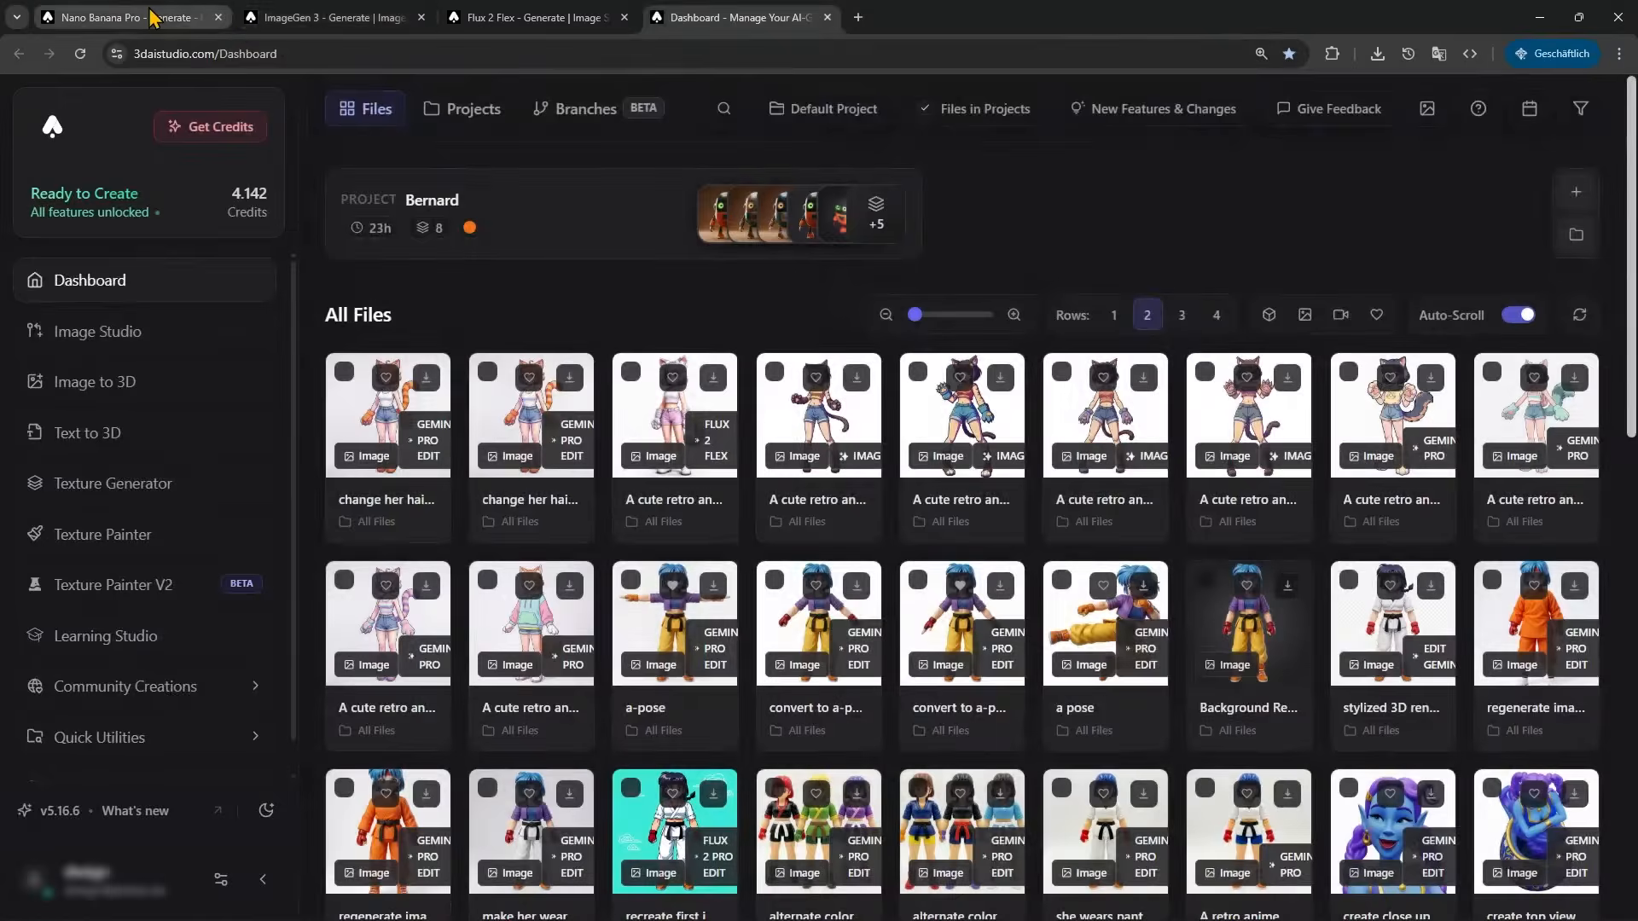
pyautogui.click(152, 15)
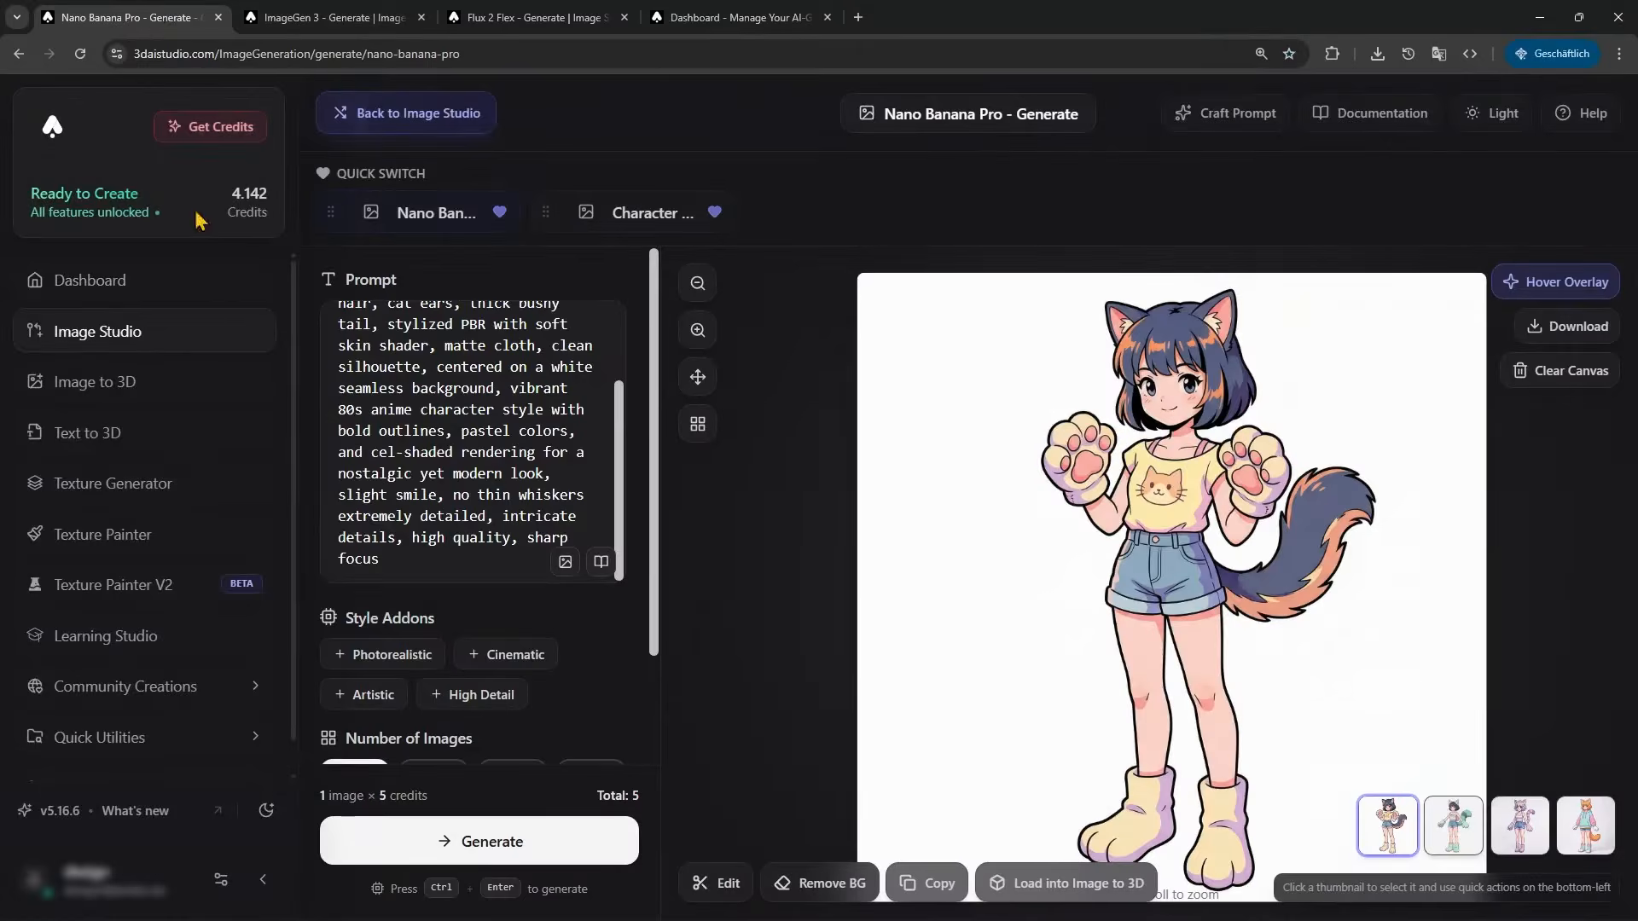
pyautogui.click(1533, 841)
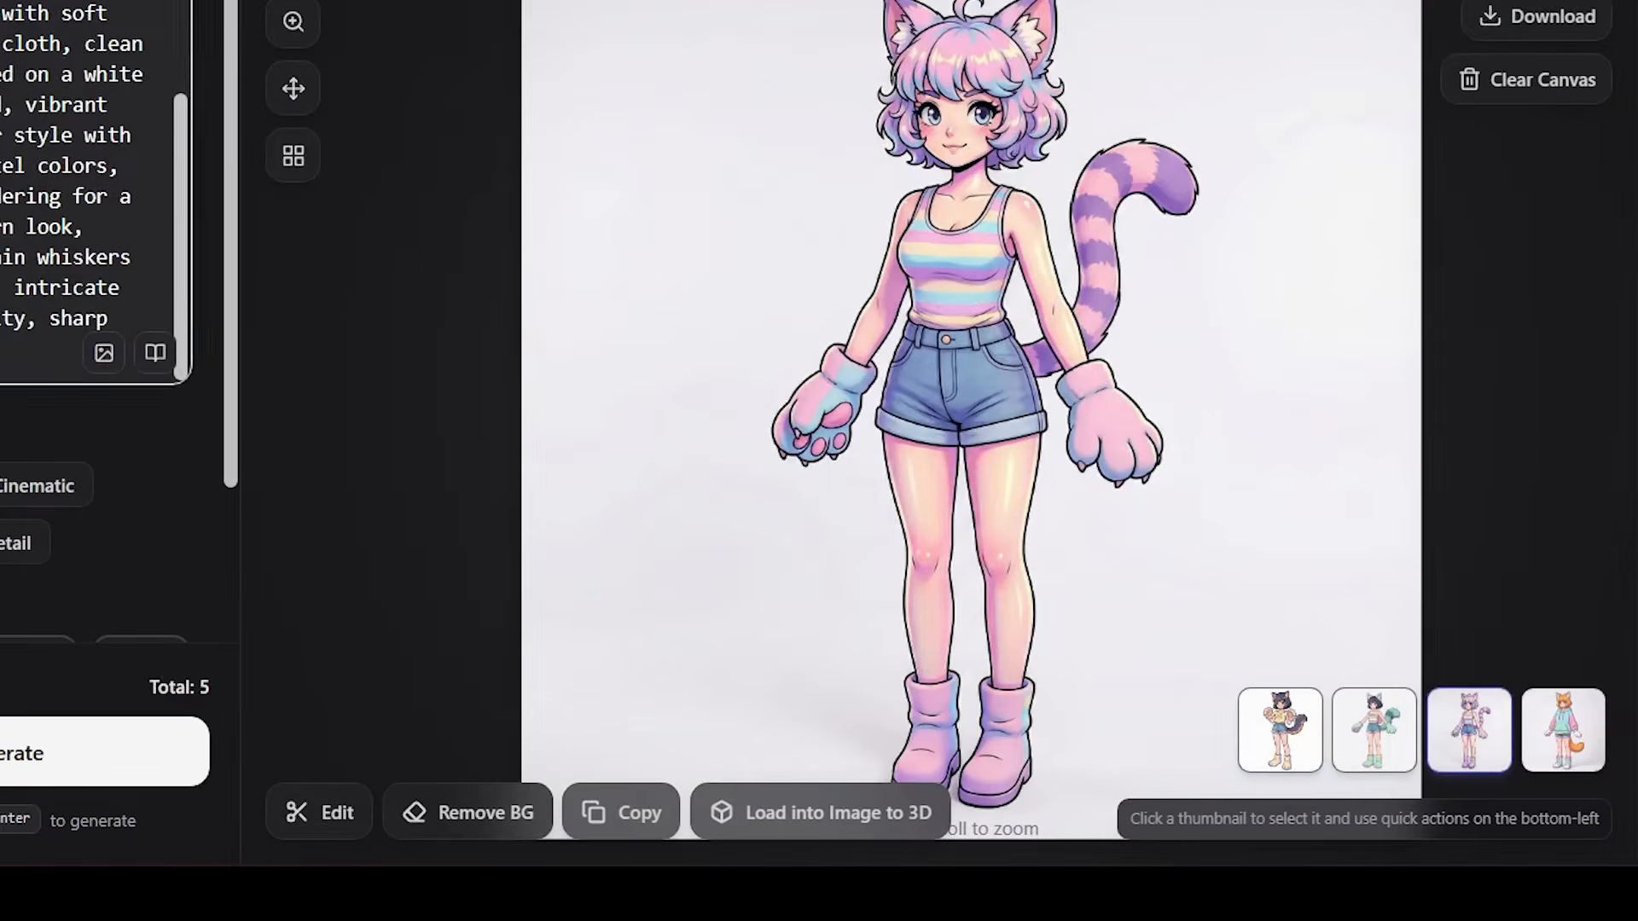
pyautogui.hotkey('ctrl', 'a')
pyautogui.click(334, 814)
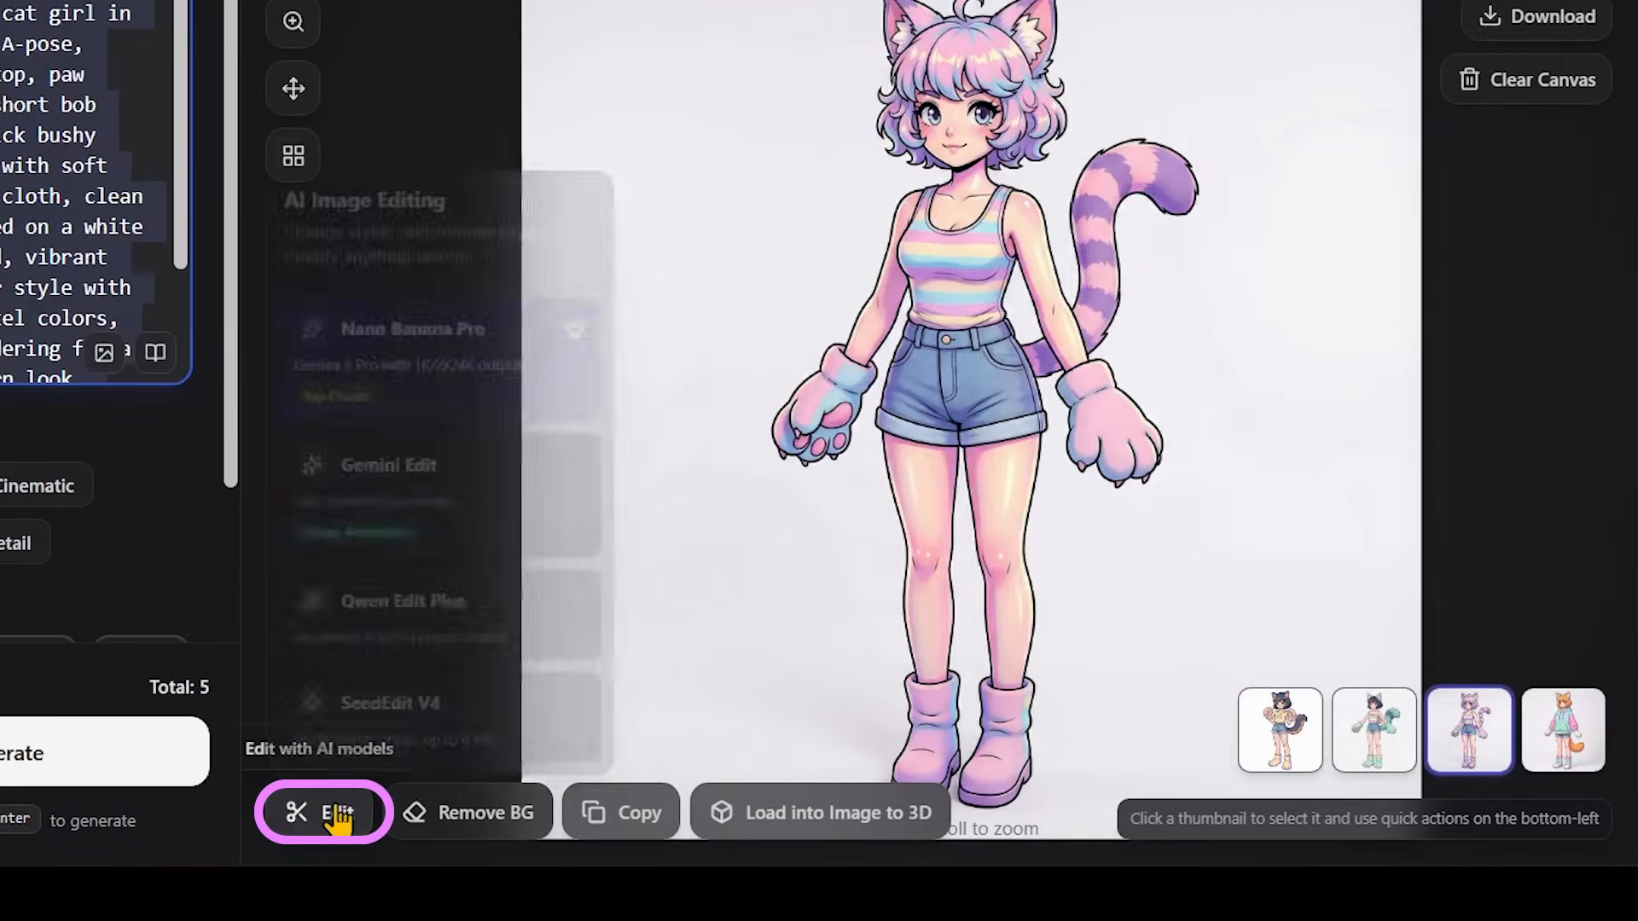
pyautogui.click(456, 395)
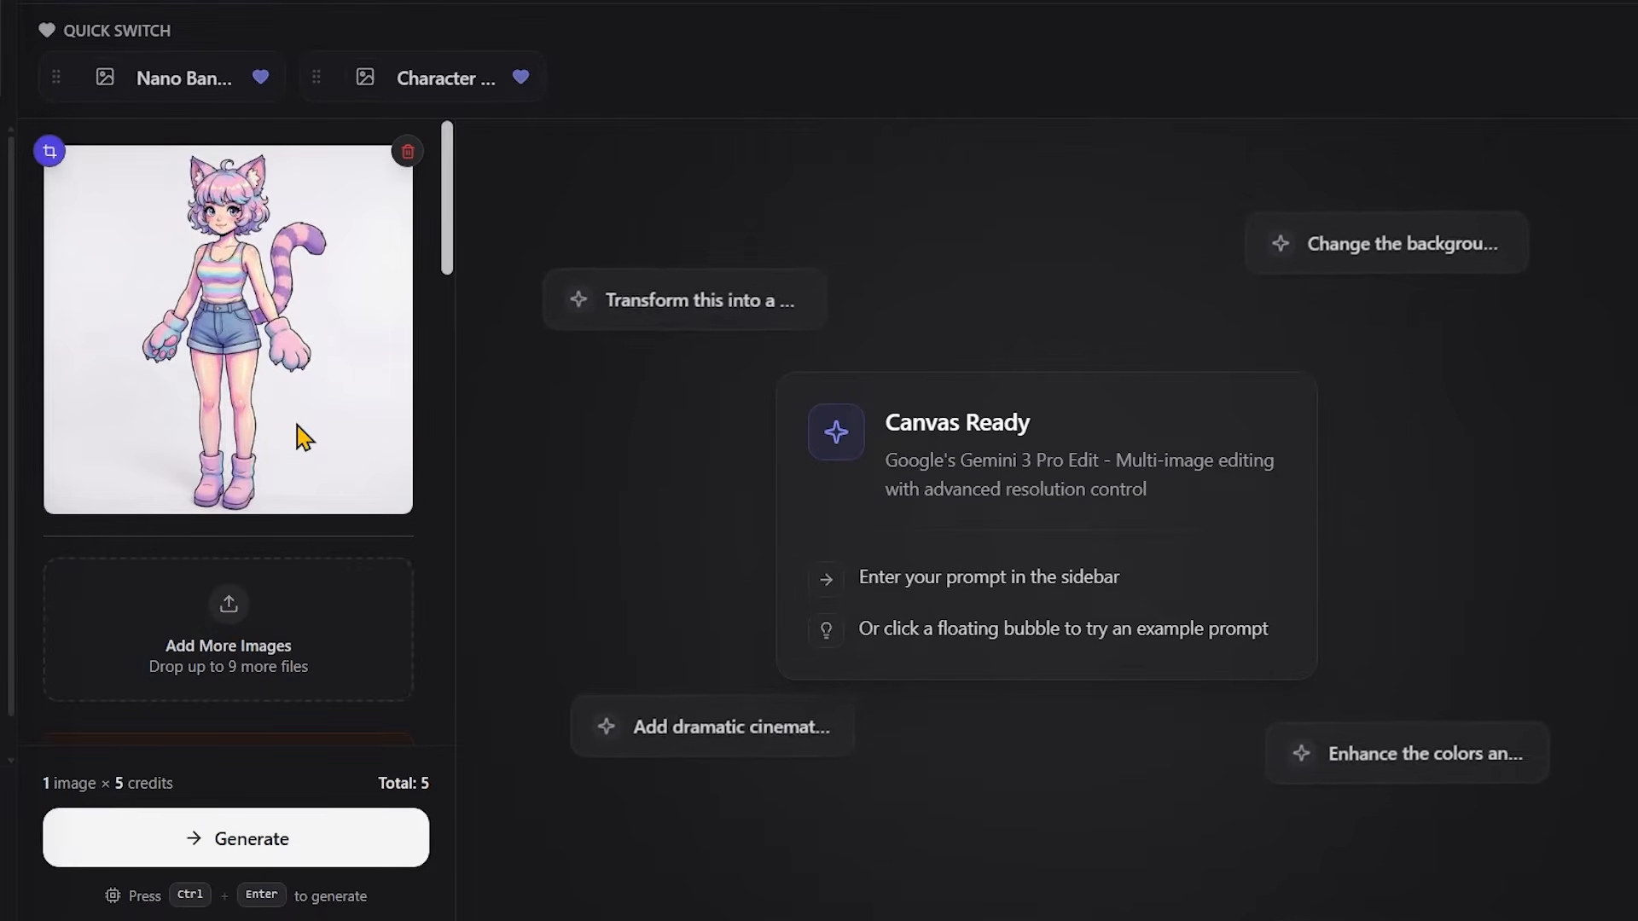
# Step: Change the colour of the hair, paws, boots and tail in the edit prompt to bubble gum pink
pyautogui.scroll(-1, 298, 439)
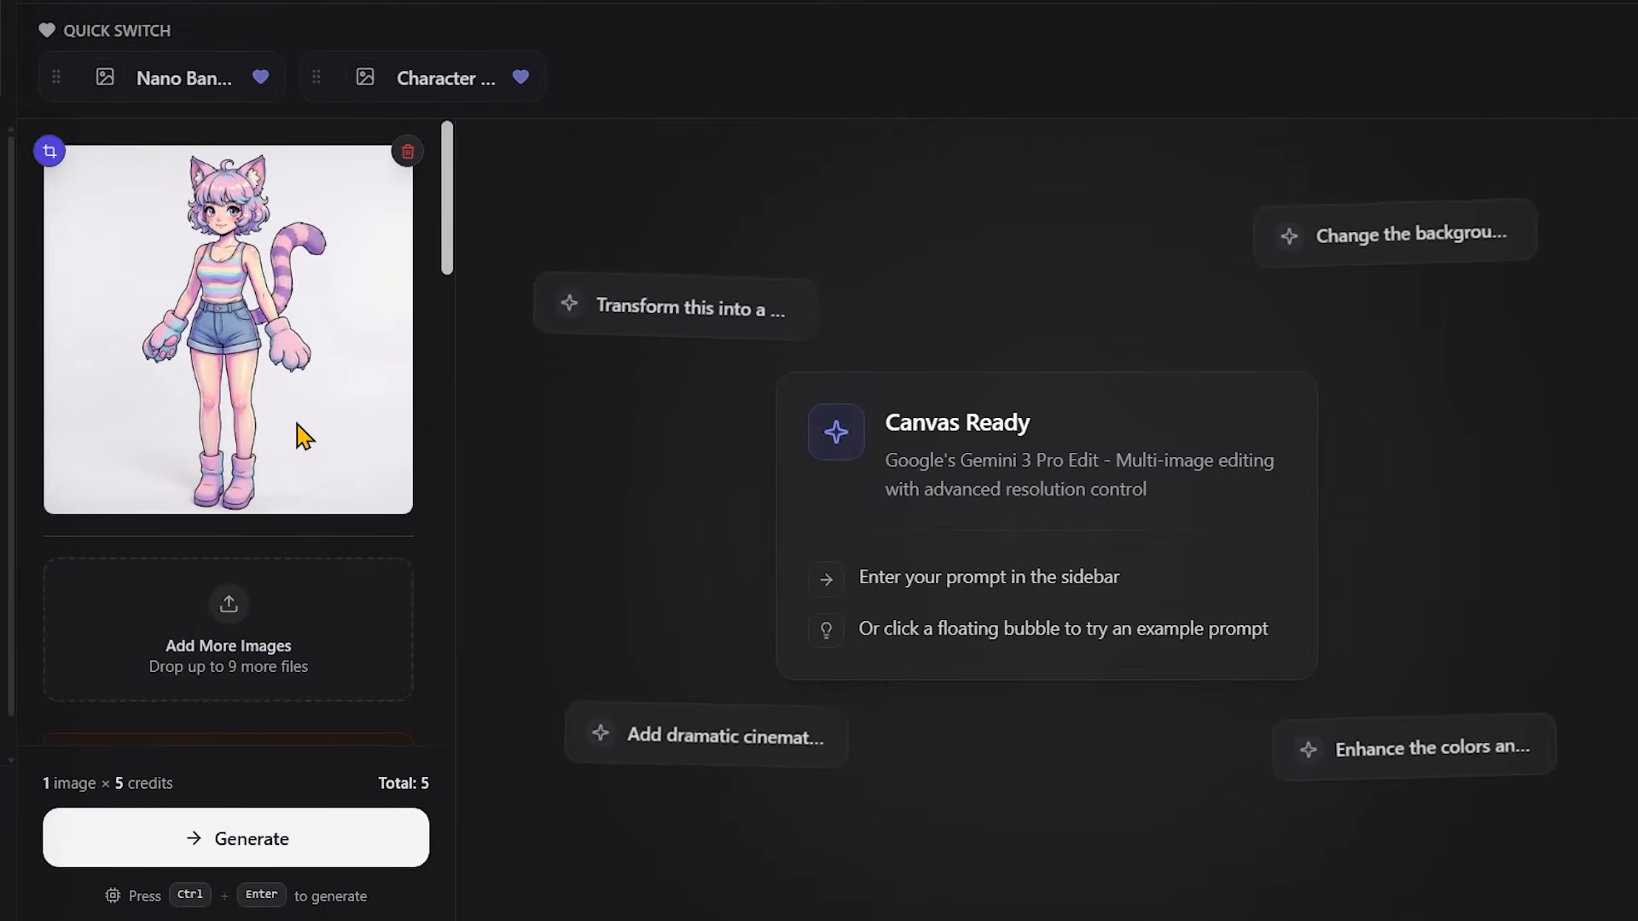
pyautogui.scroll(-5, 303, 436)
pyautogui.moveTo(126, 543); pyautogui.dragTo(230, 574)
pyautogui.click(290, 543)
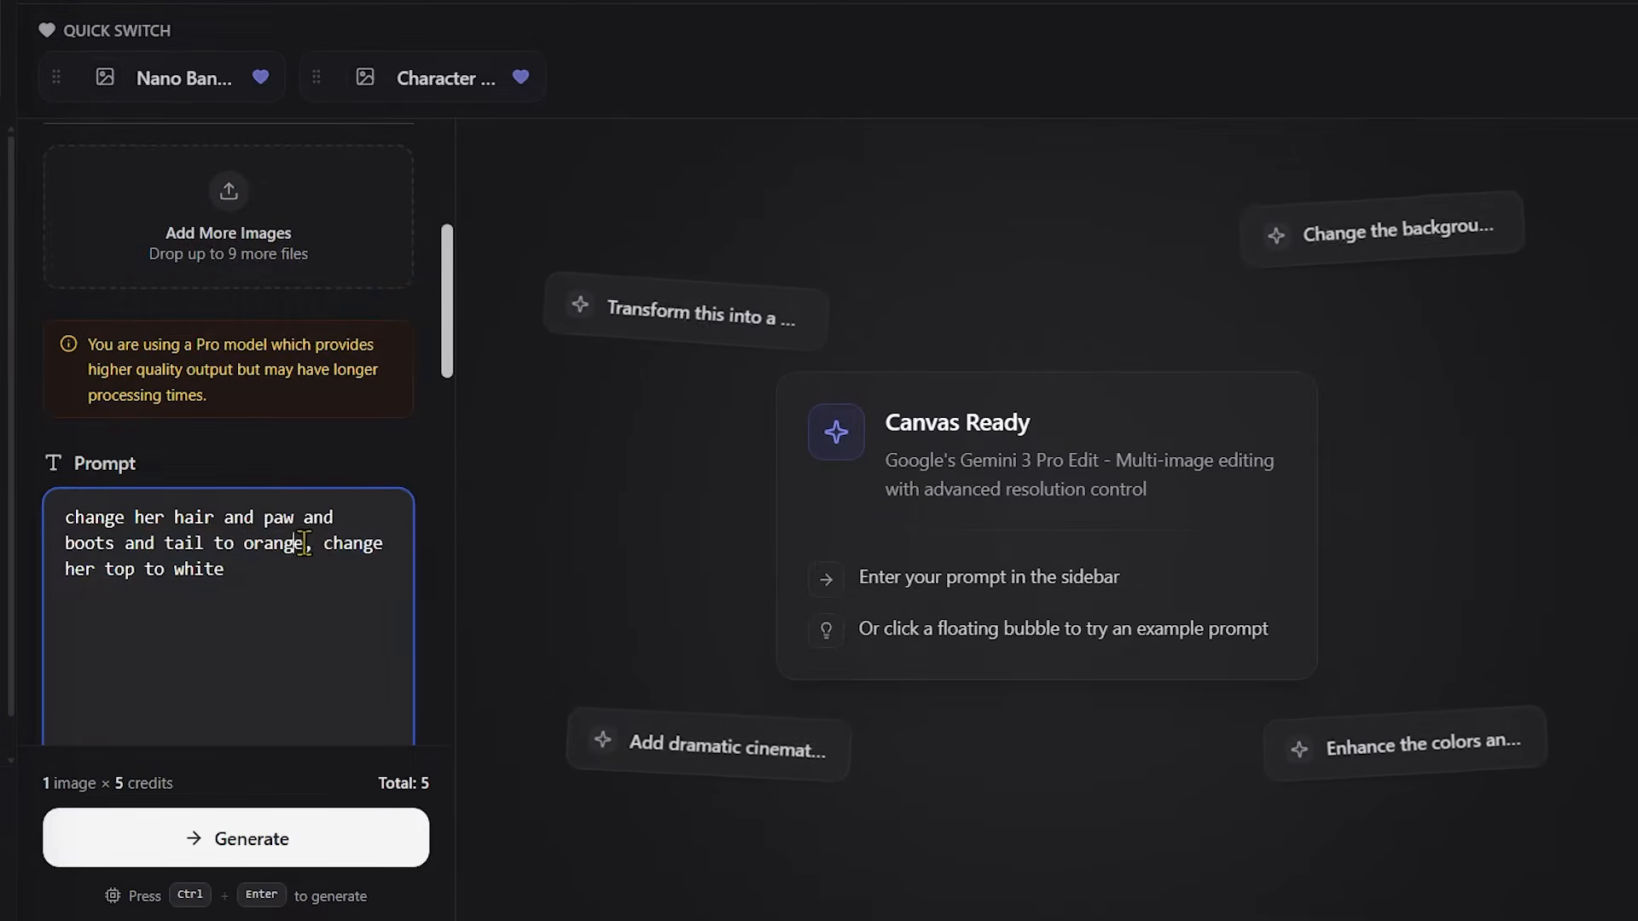
pyautogui.write('bubble gum p')
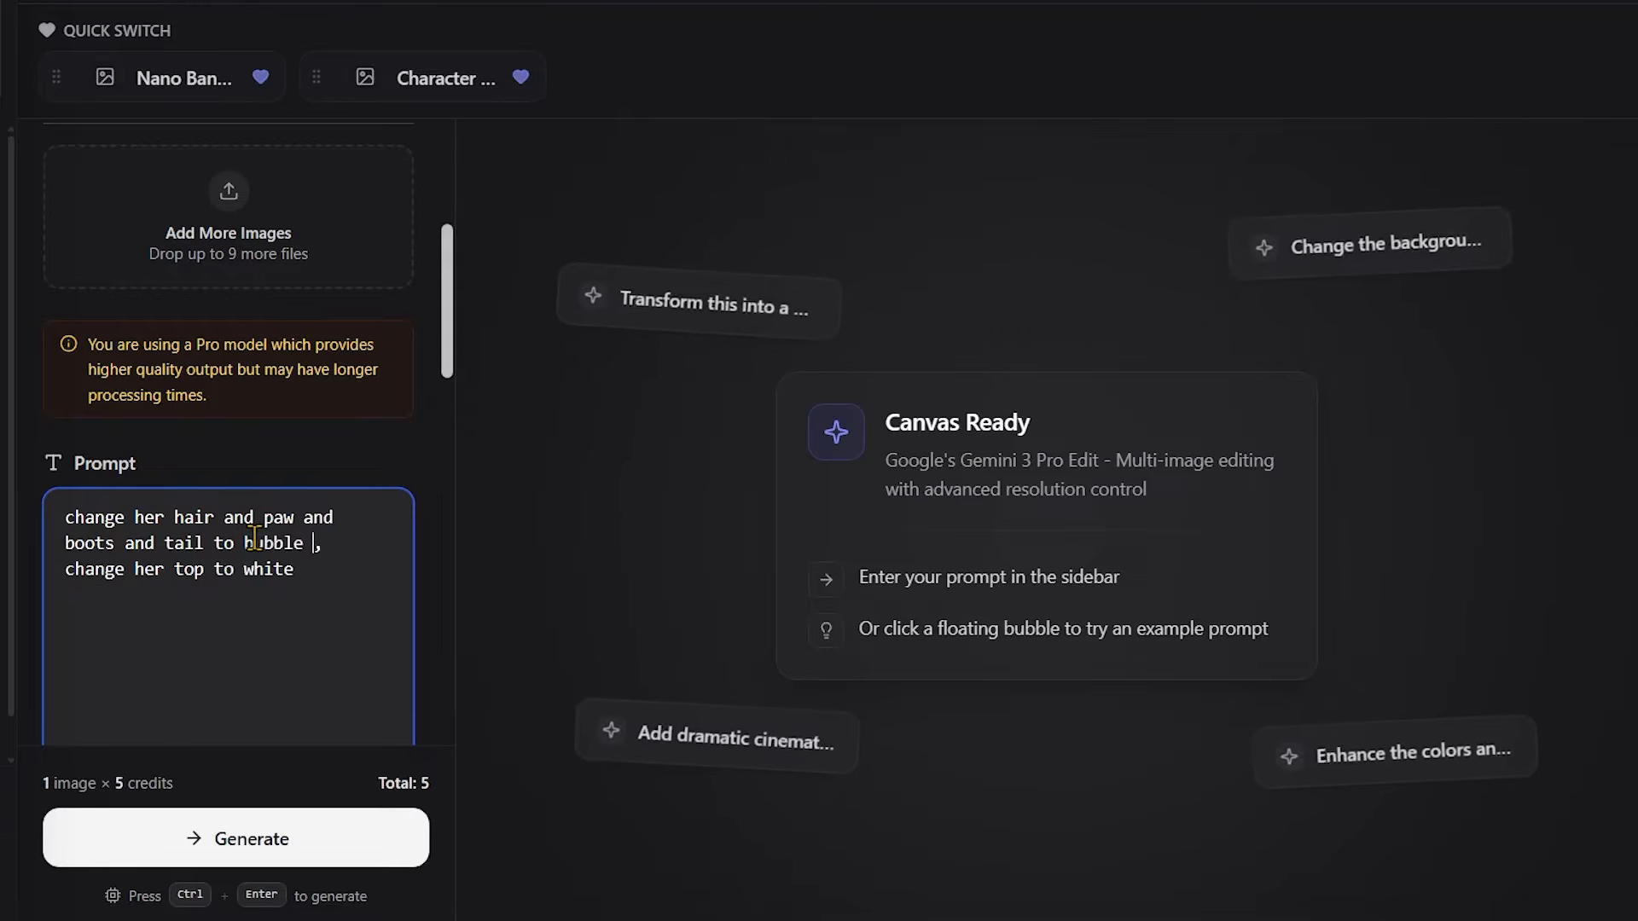
pyautogui.write('ink')
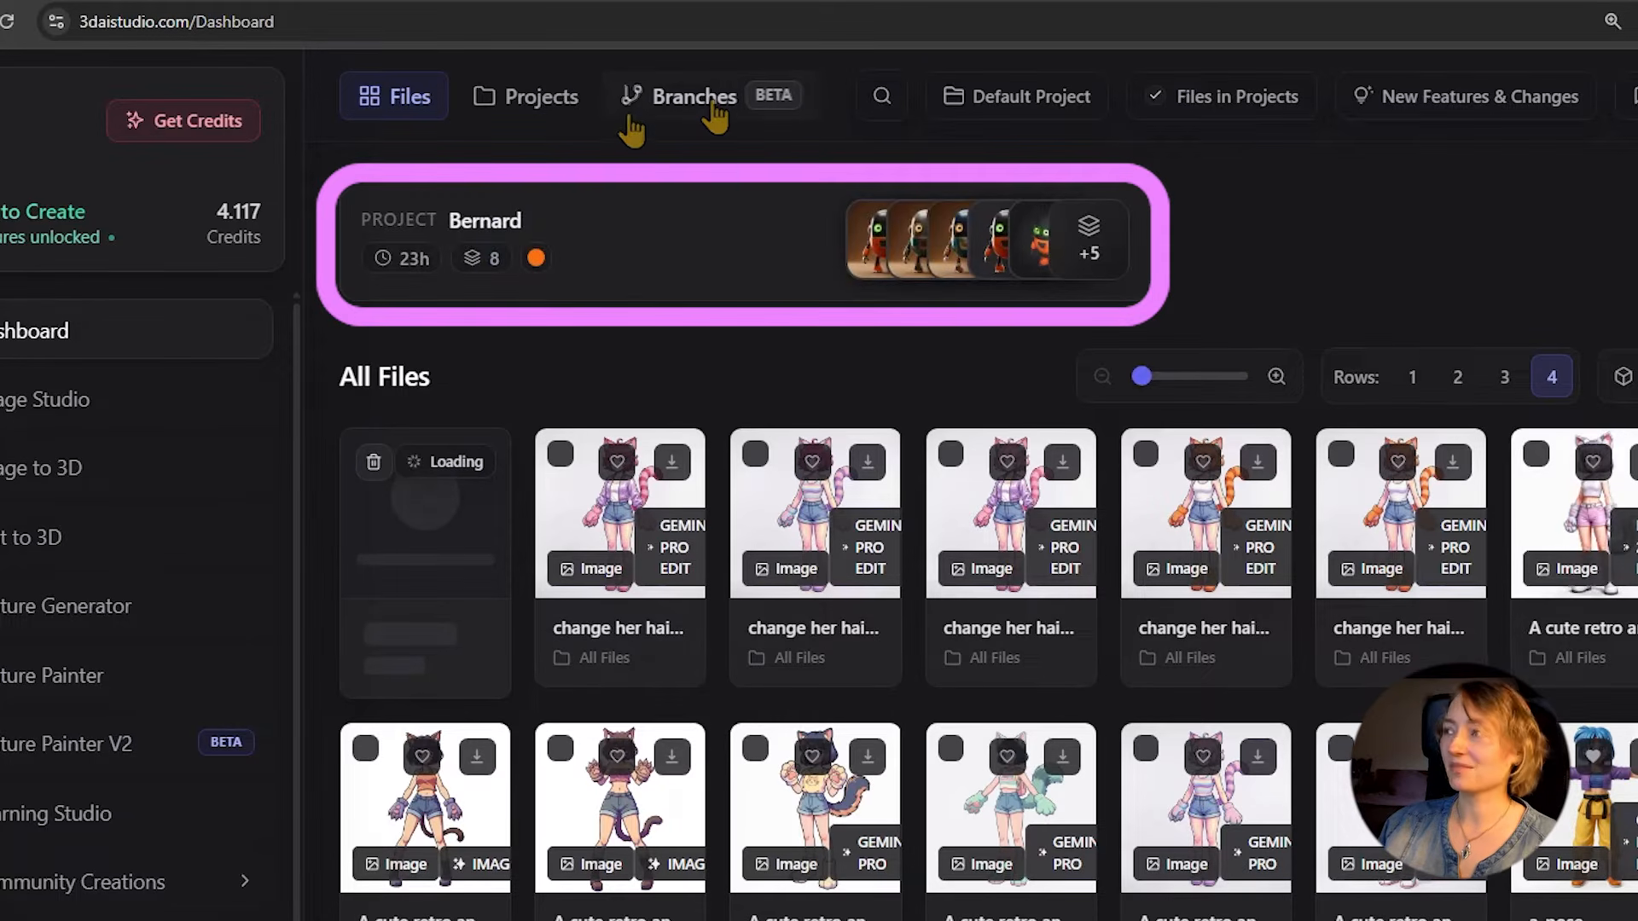
# Step: View the cat girl's file variants under Branches and return to the dashboard files
pyautogui.click(711, 101)
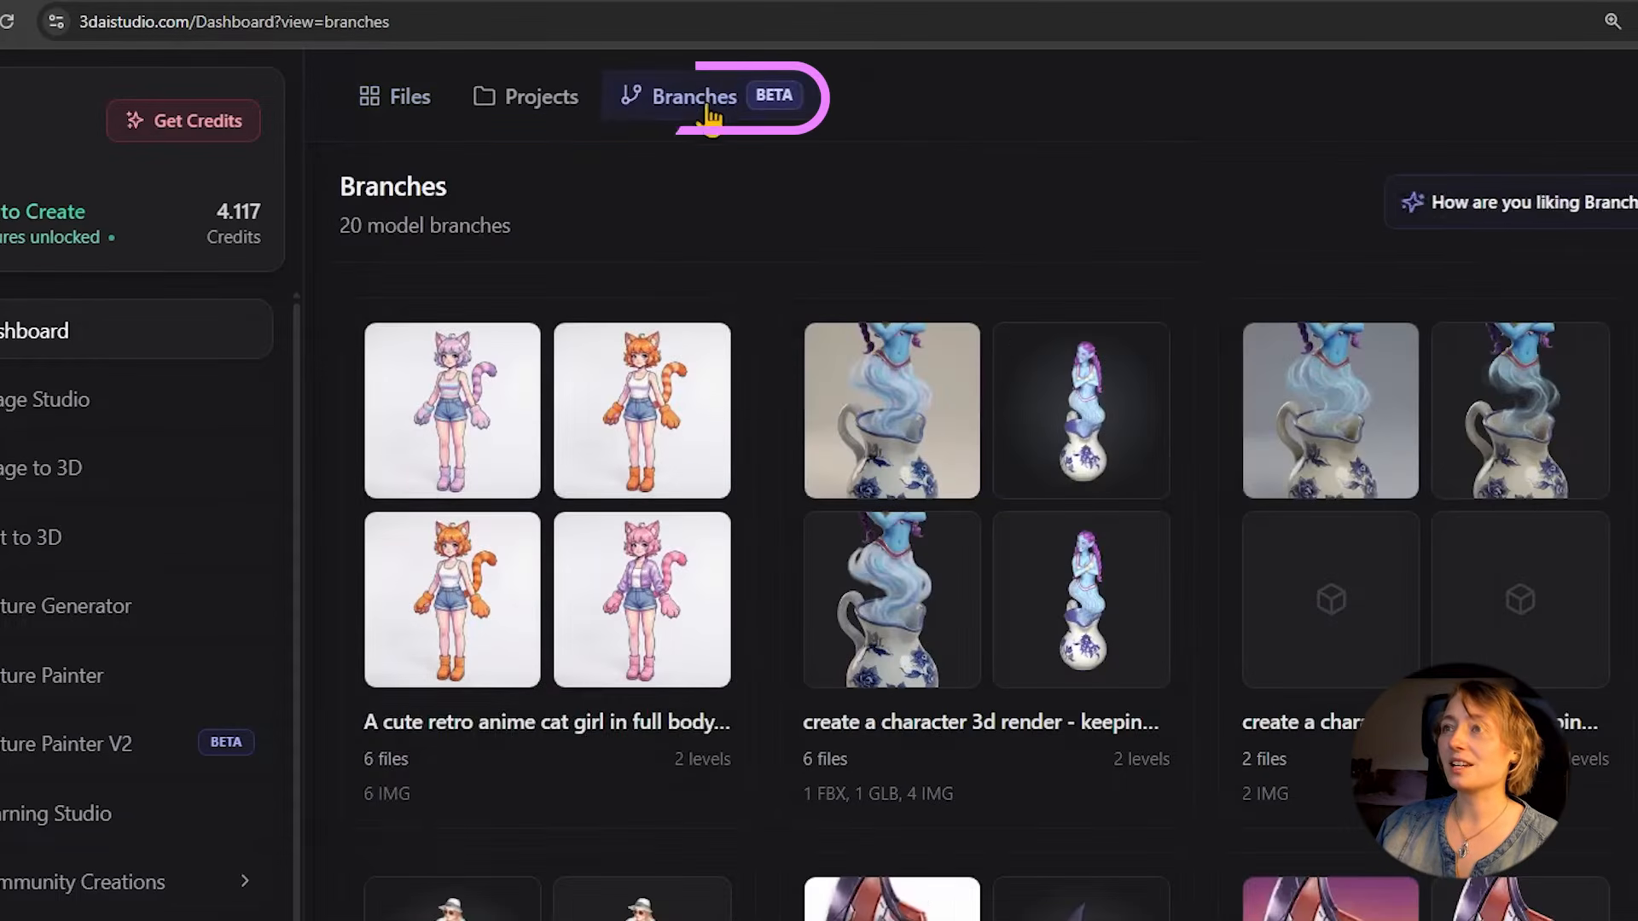
pyautogui.click(484, 391)
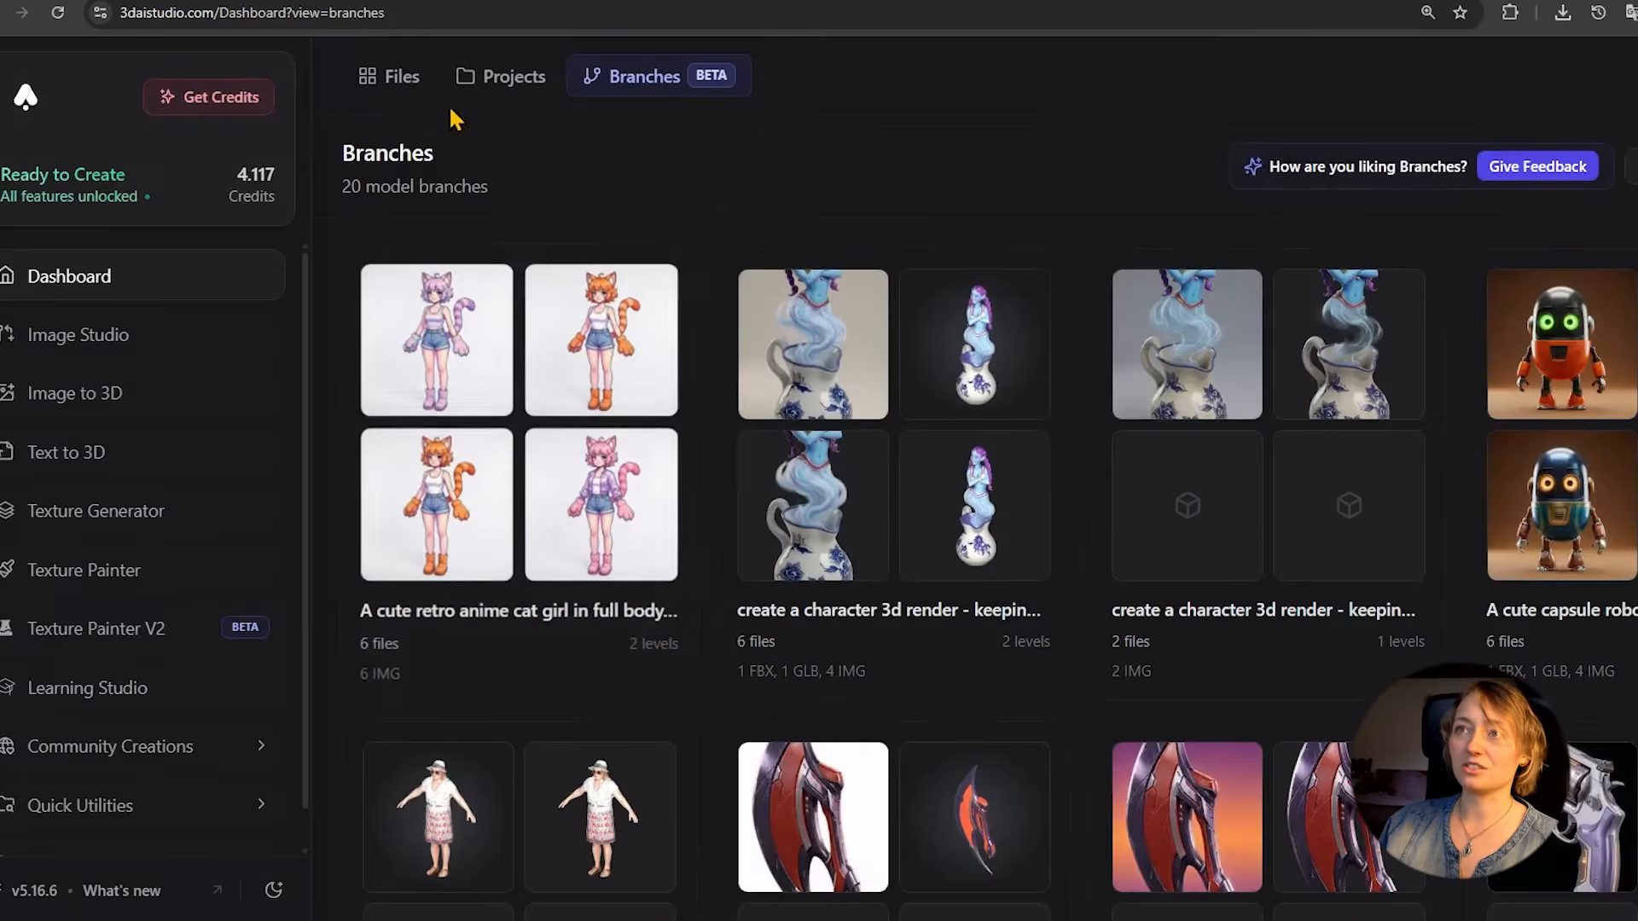
pyautogui.click(387, 84)
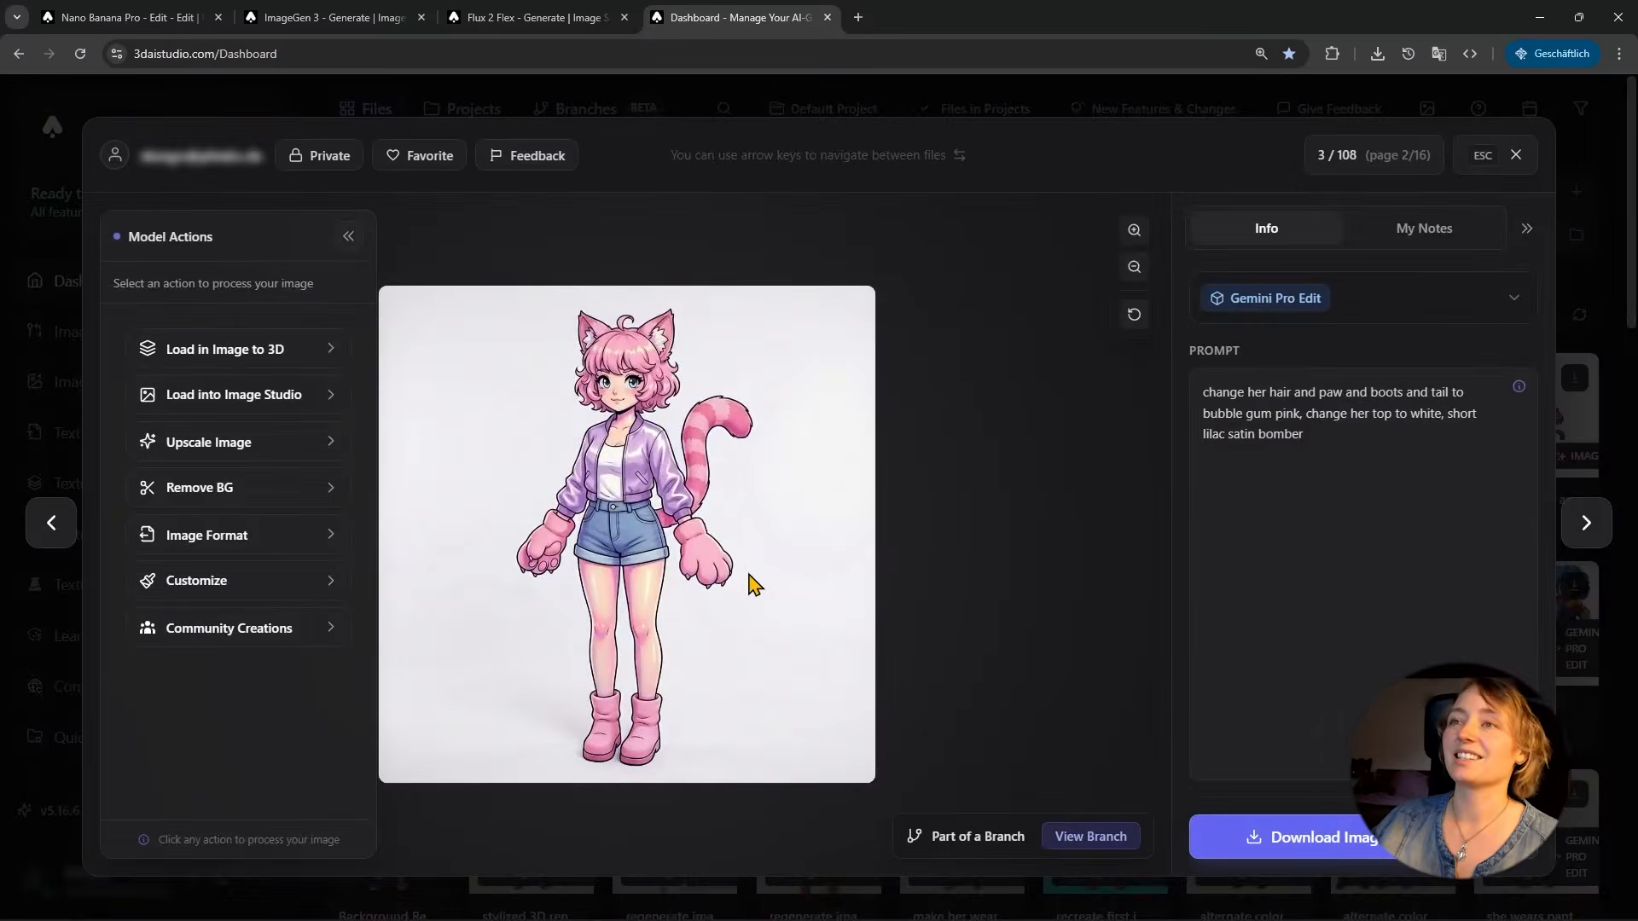
# Step: Examine the bubble gum pink cat girl in the lilac satin bomber up close and at full figure
pyautogui.scroll(-1, 749, 575)
pyautogui.scroll(3, 753, 577)
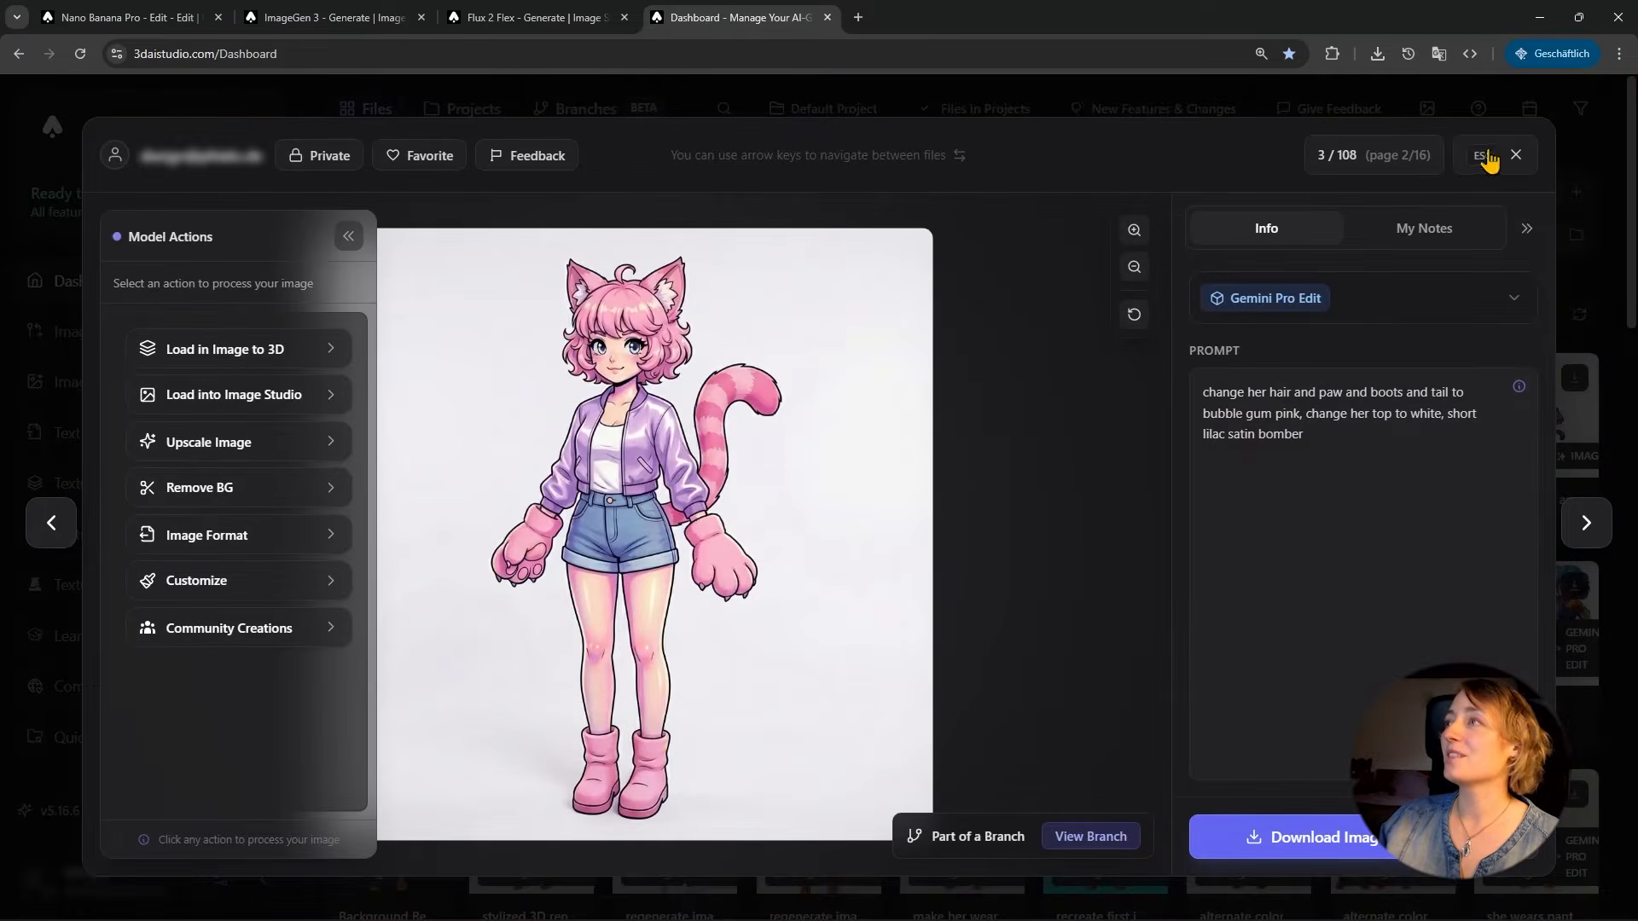
pyautogui.click(1485, 154)
pyautogui.click(693, 399)
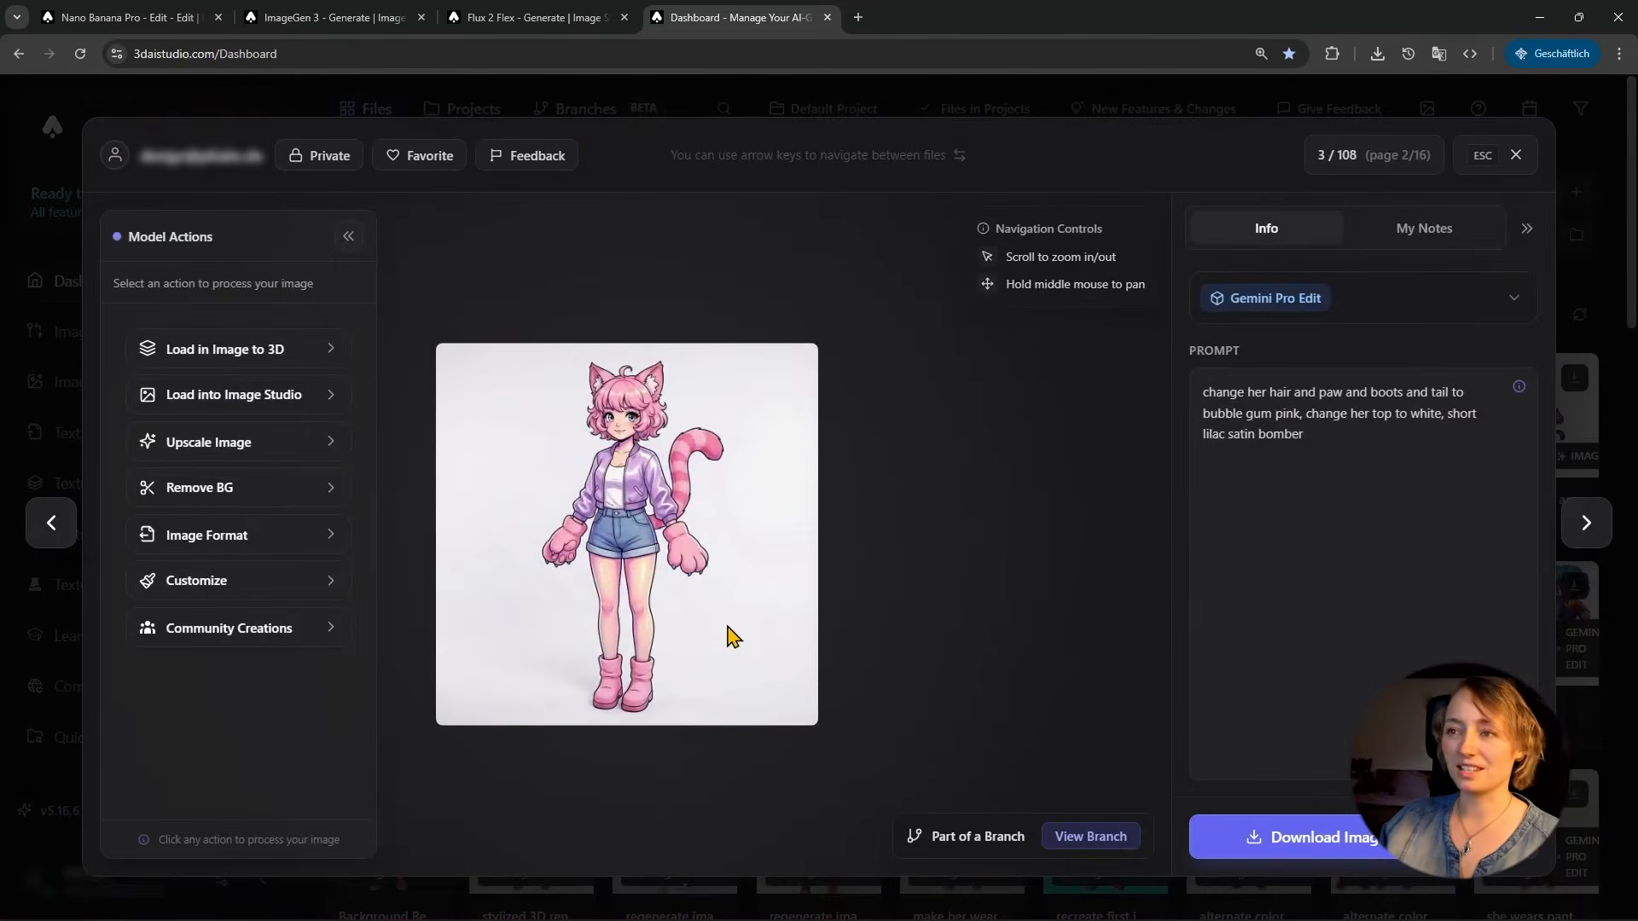
pyautogui.scroll(2, 731, 638)
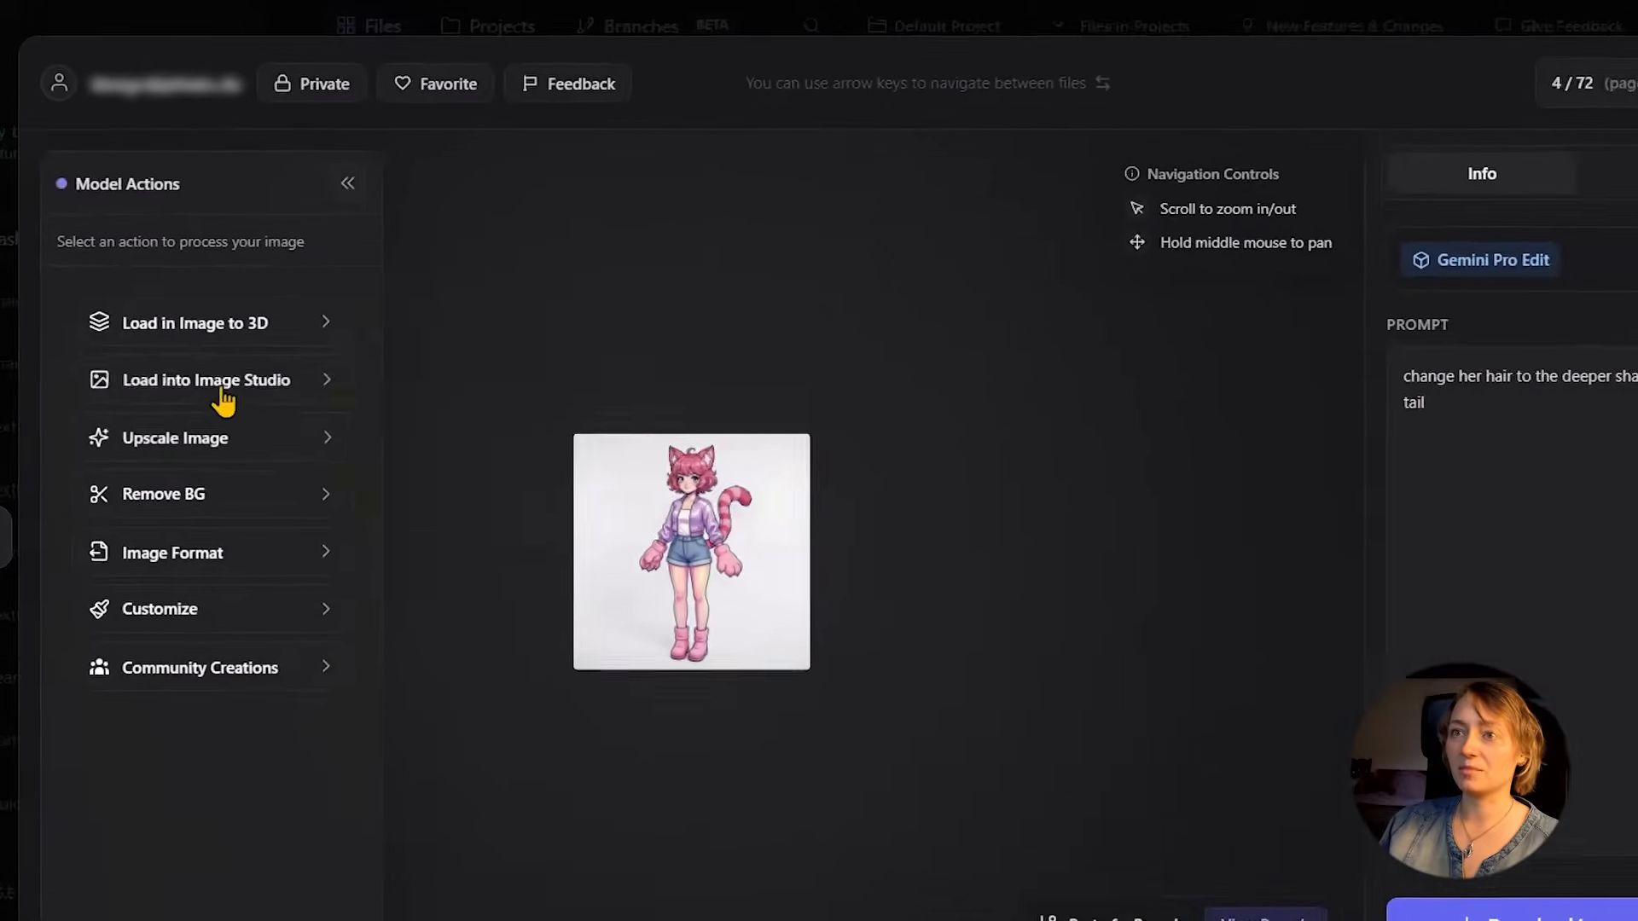
# Step: Load the cat girl with the deeper pink hair into Image Studio for editing with Gemini 3 Pro Edit
pyautogui.click(199, 373)
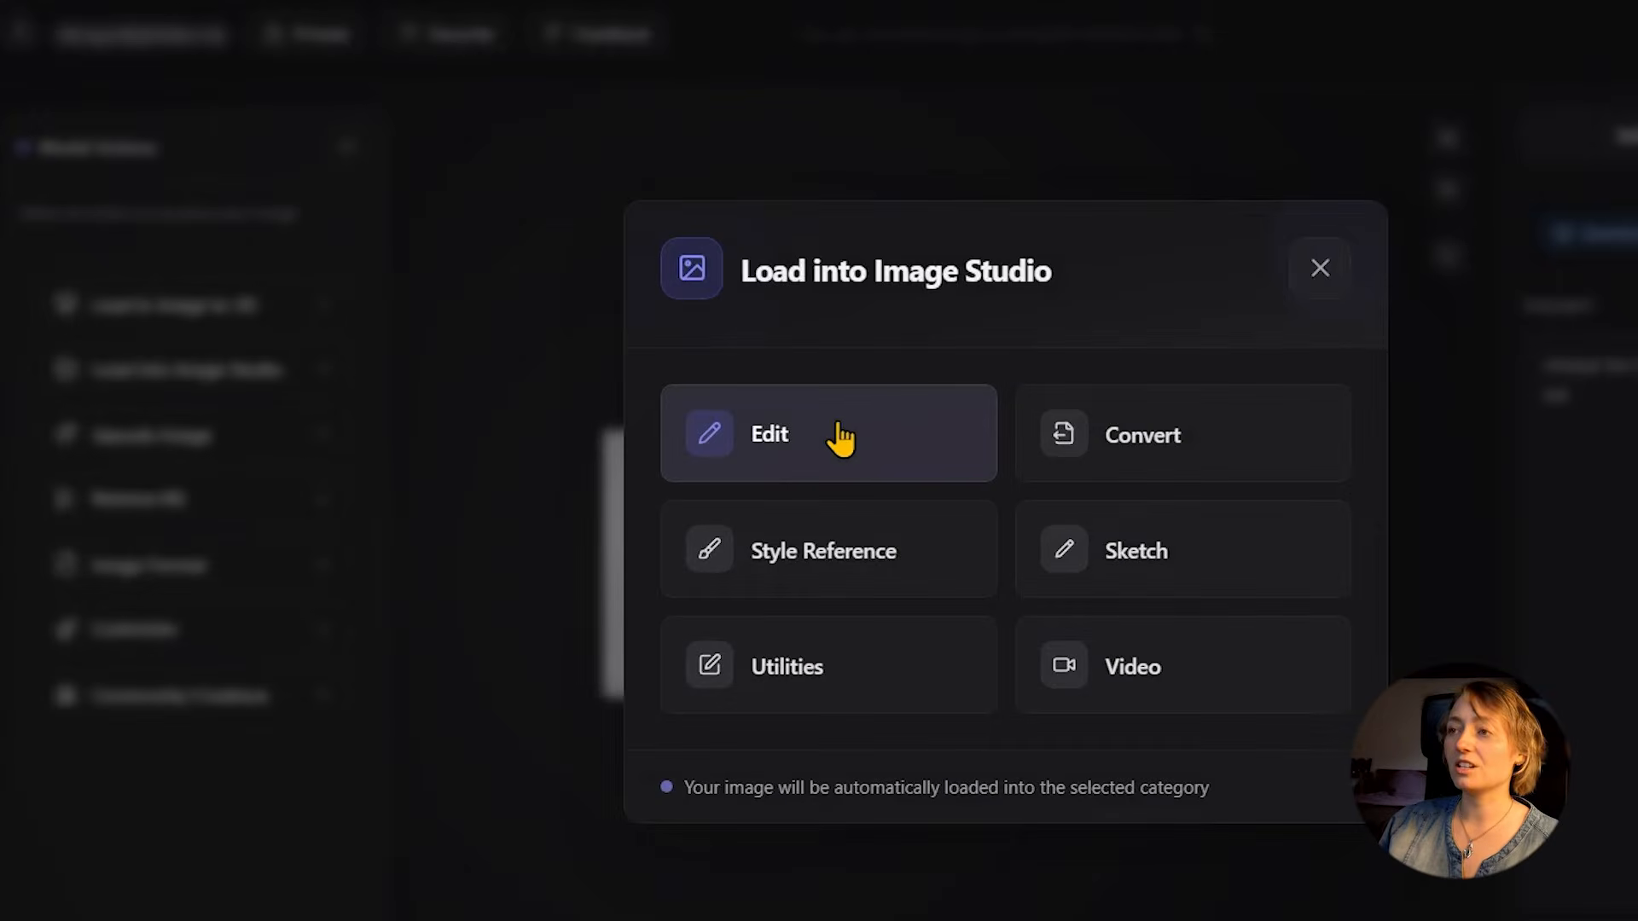
pyautogui.click(832, 437)
pyautogui.click(896, 565)
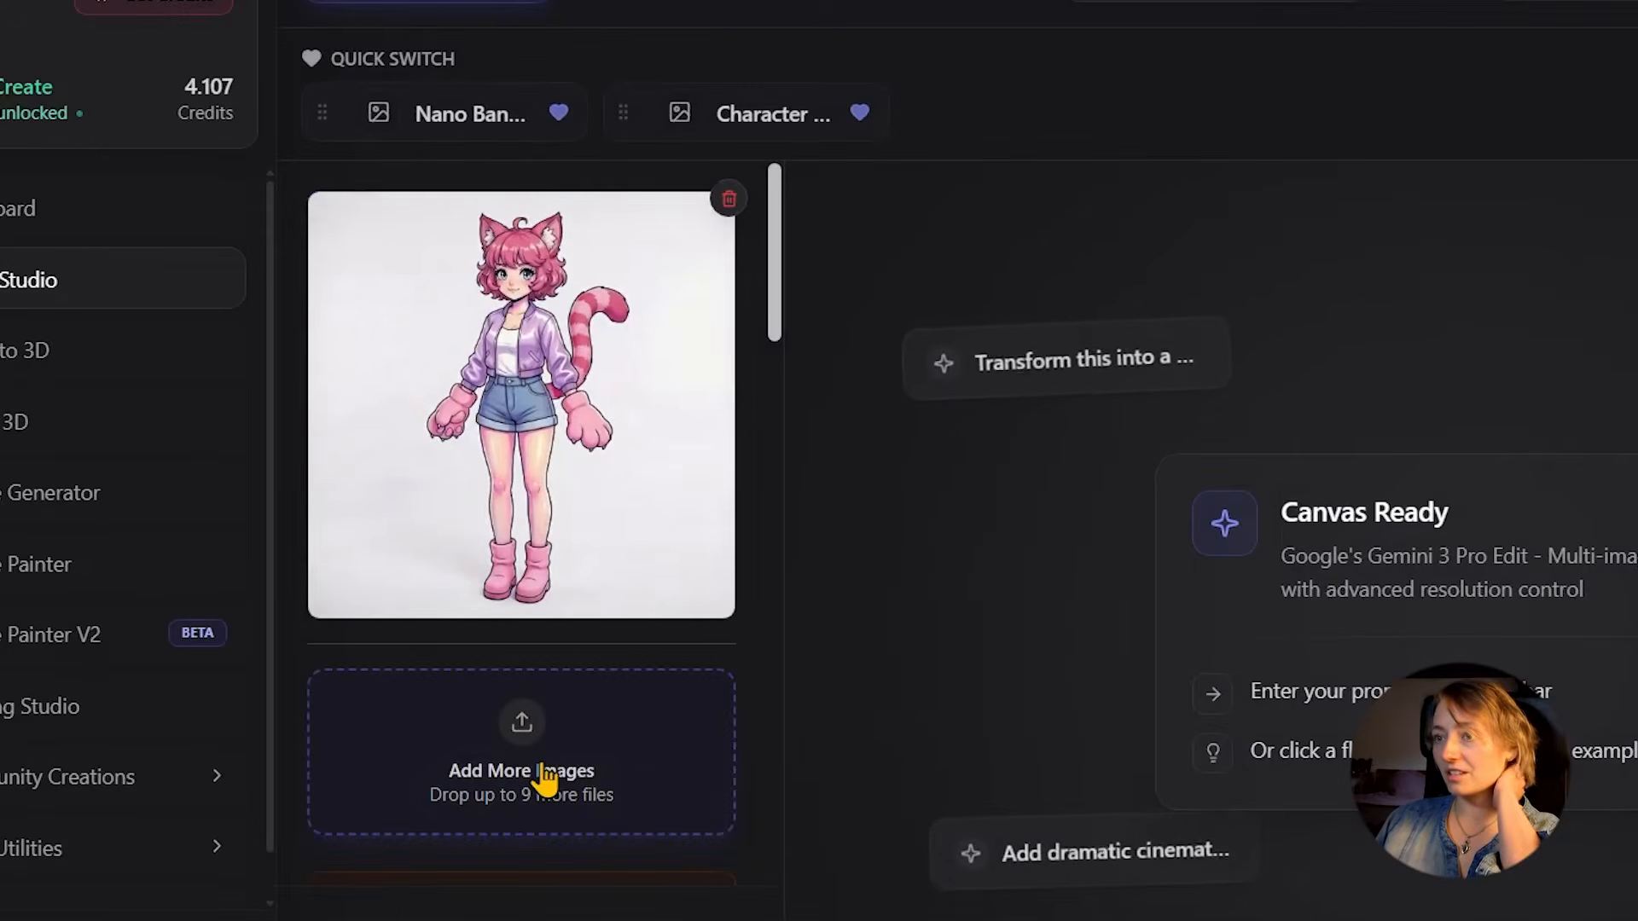
# Step: Add upscaled_1765231368555.jpg, the blue-haired 3D character, as a second input image
pyautogui.click(541, 792)
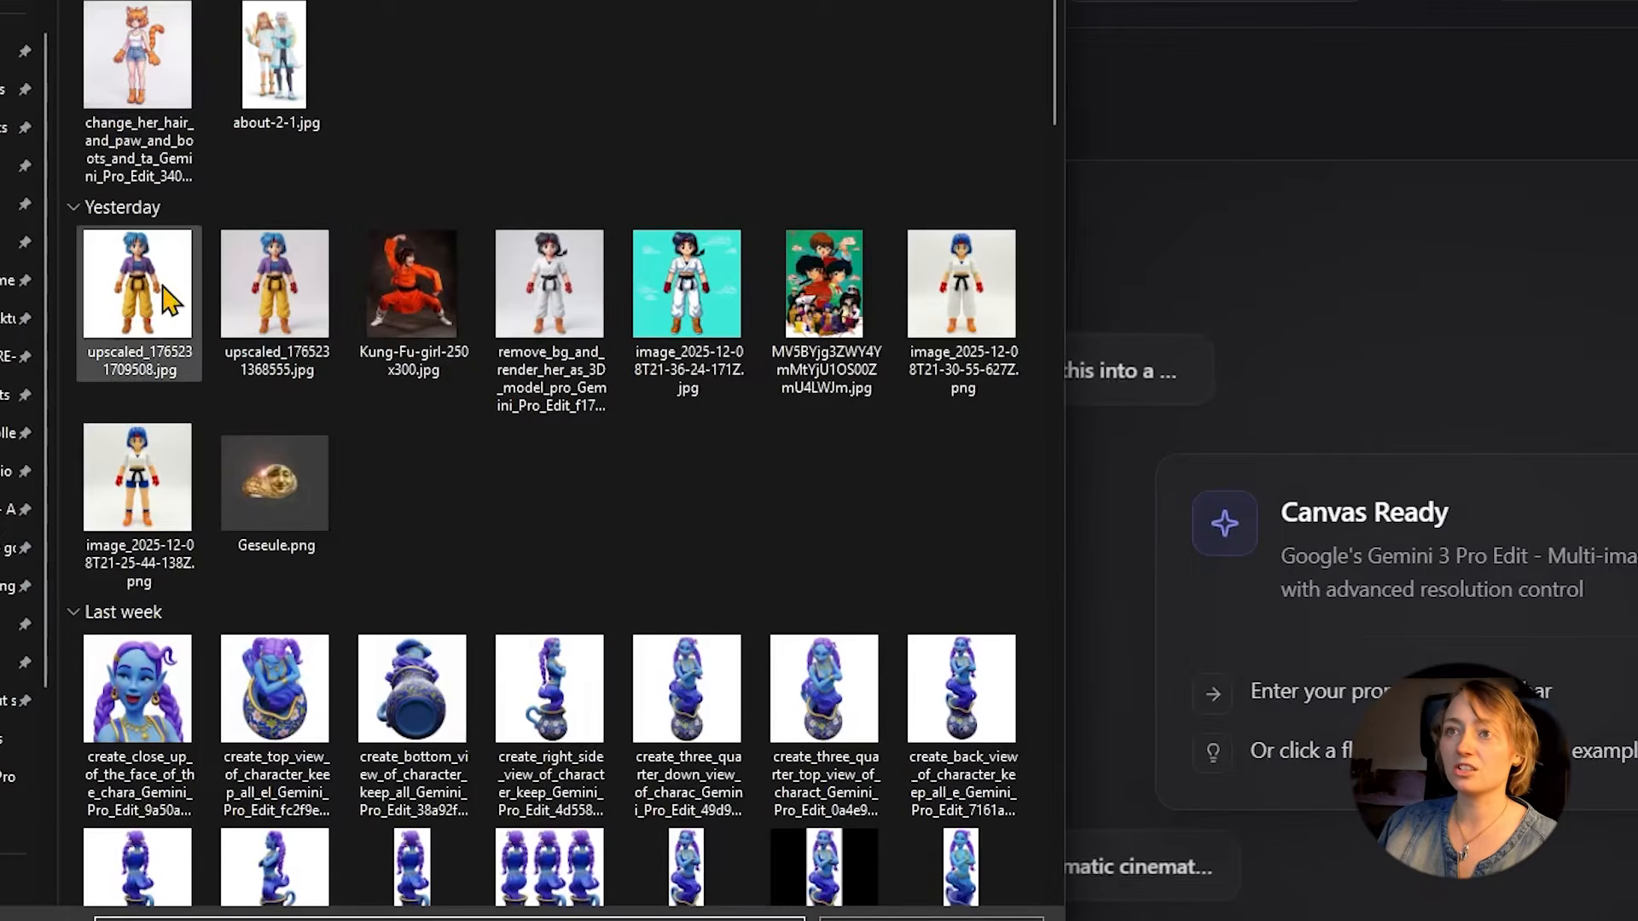
pyautogui.click(299, 307)
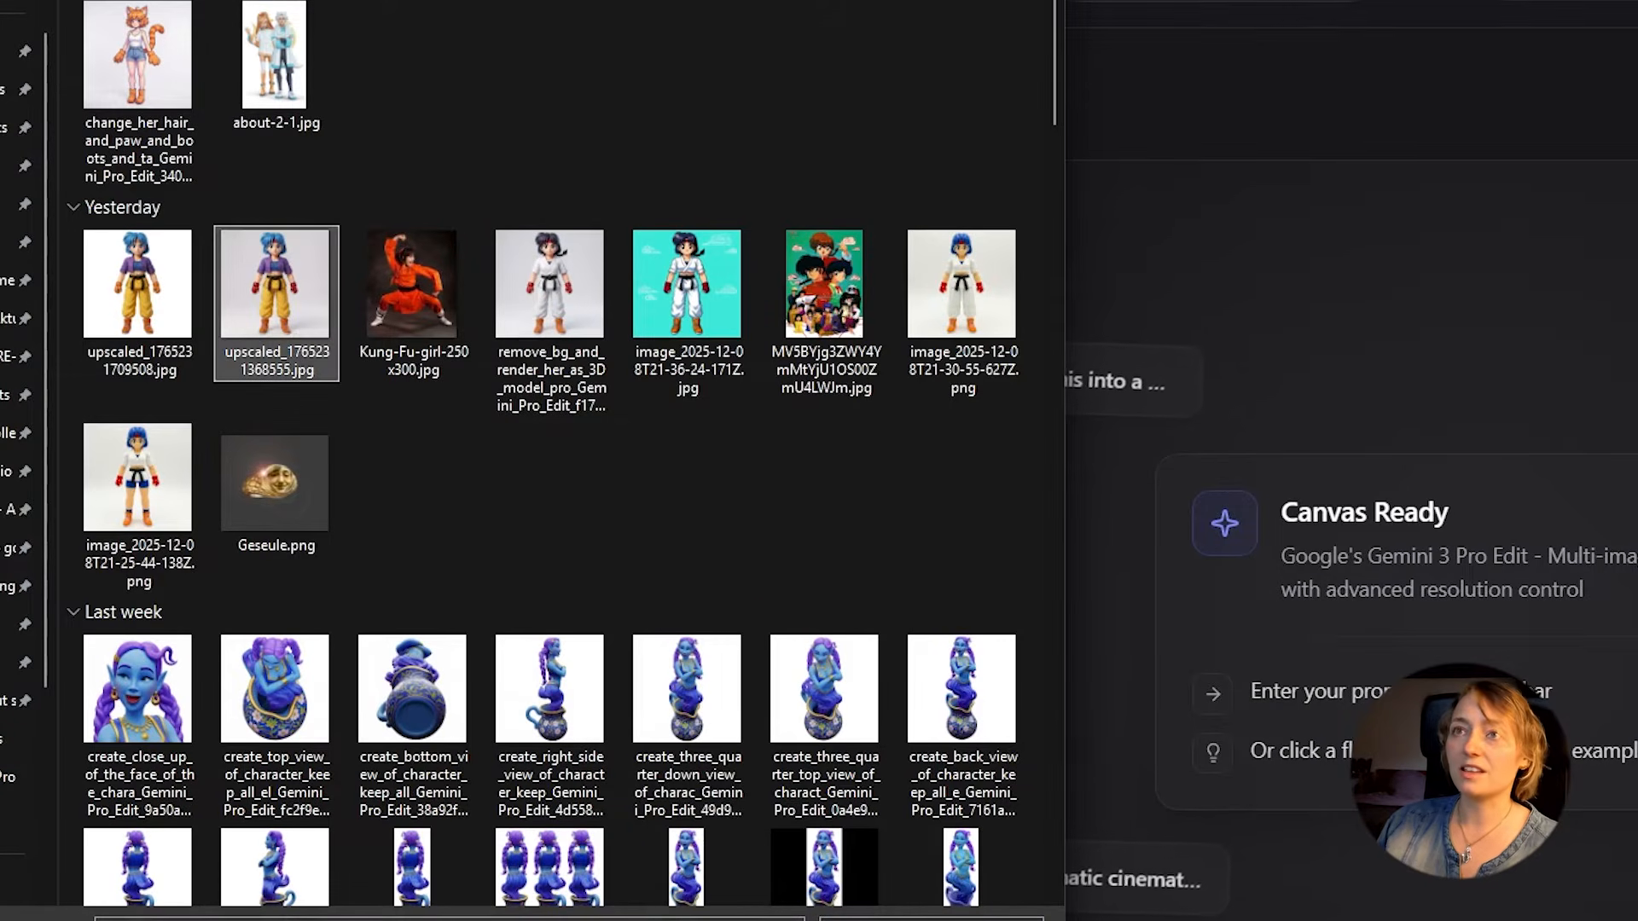
pyautogui.click(874, 920)
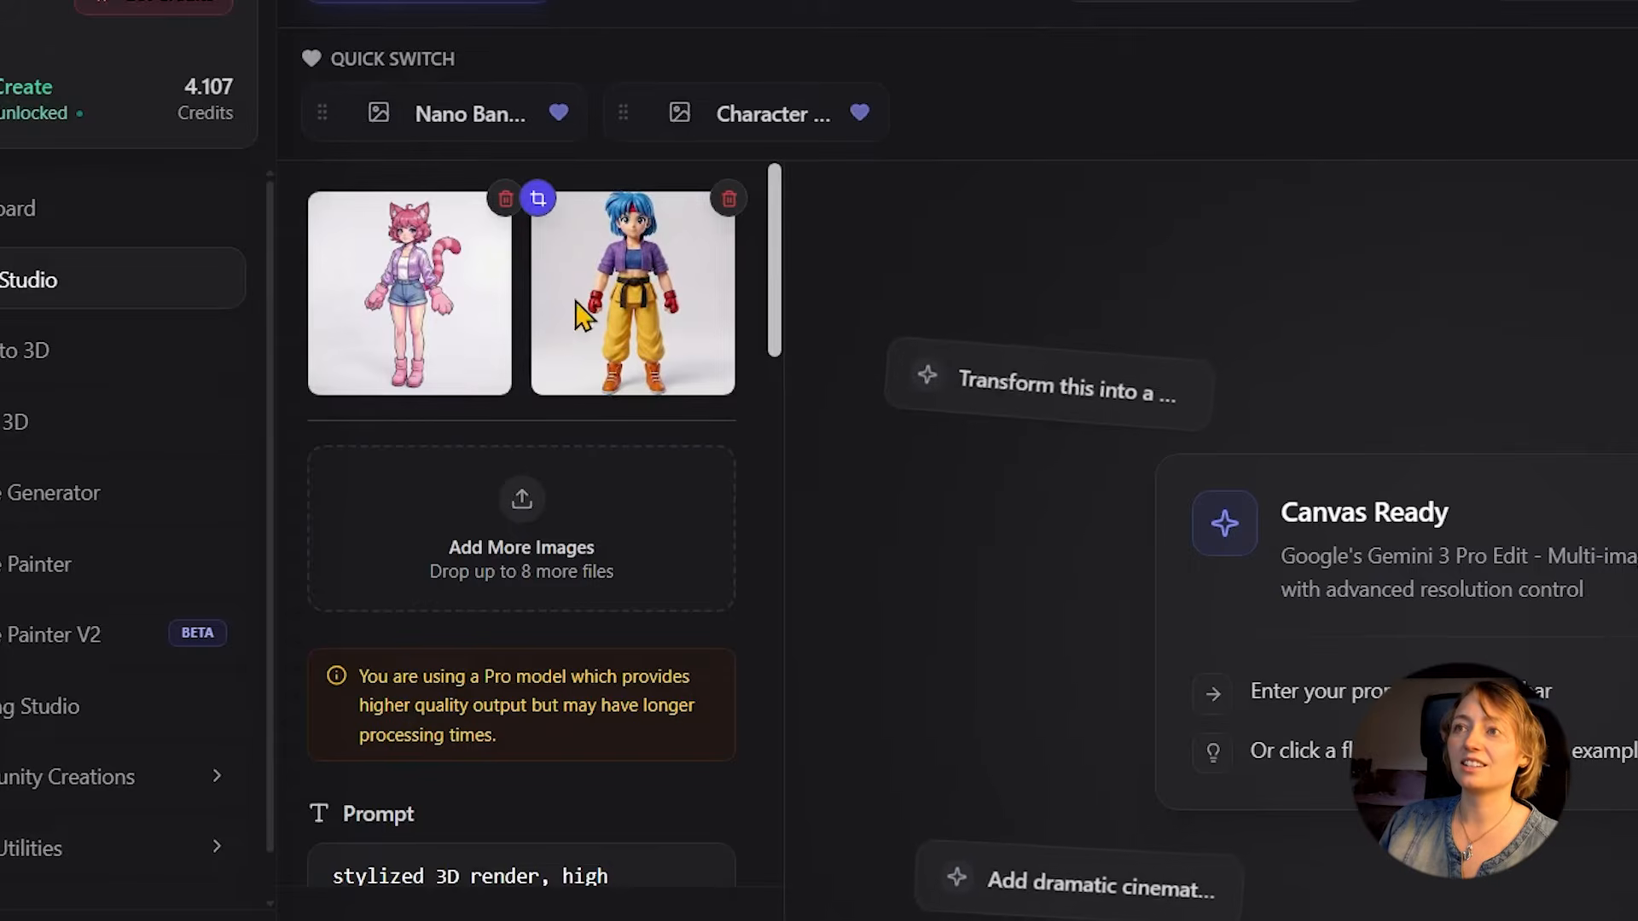
# Step: Extend the prompt with "recreate the first image as a stylized 3D render in the style of the second image" and generate 2 images
pyautogui.scroll(-3, 548, 673)
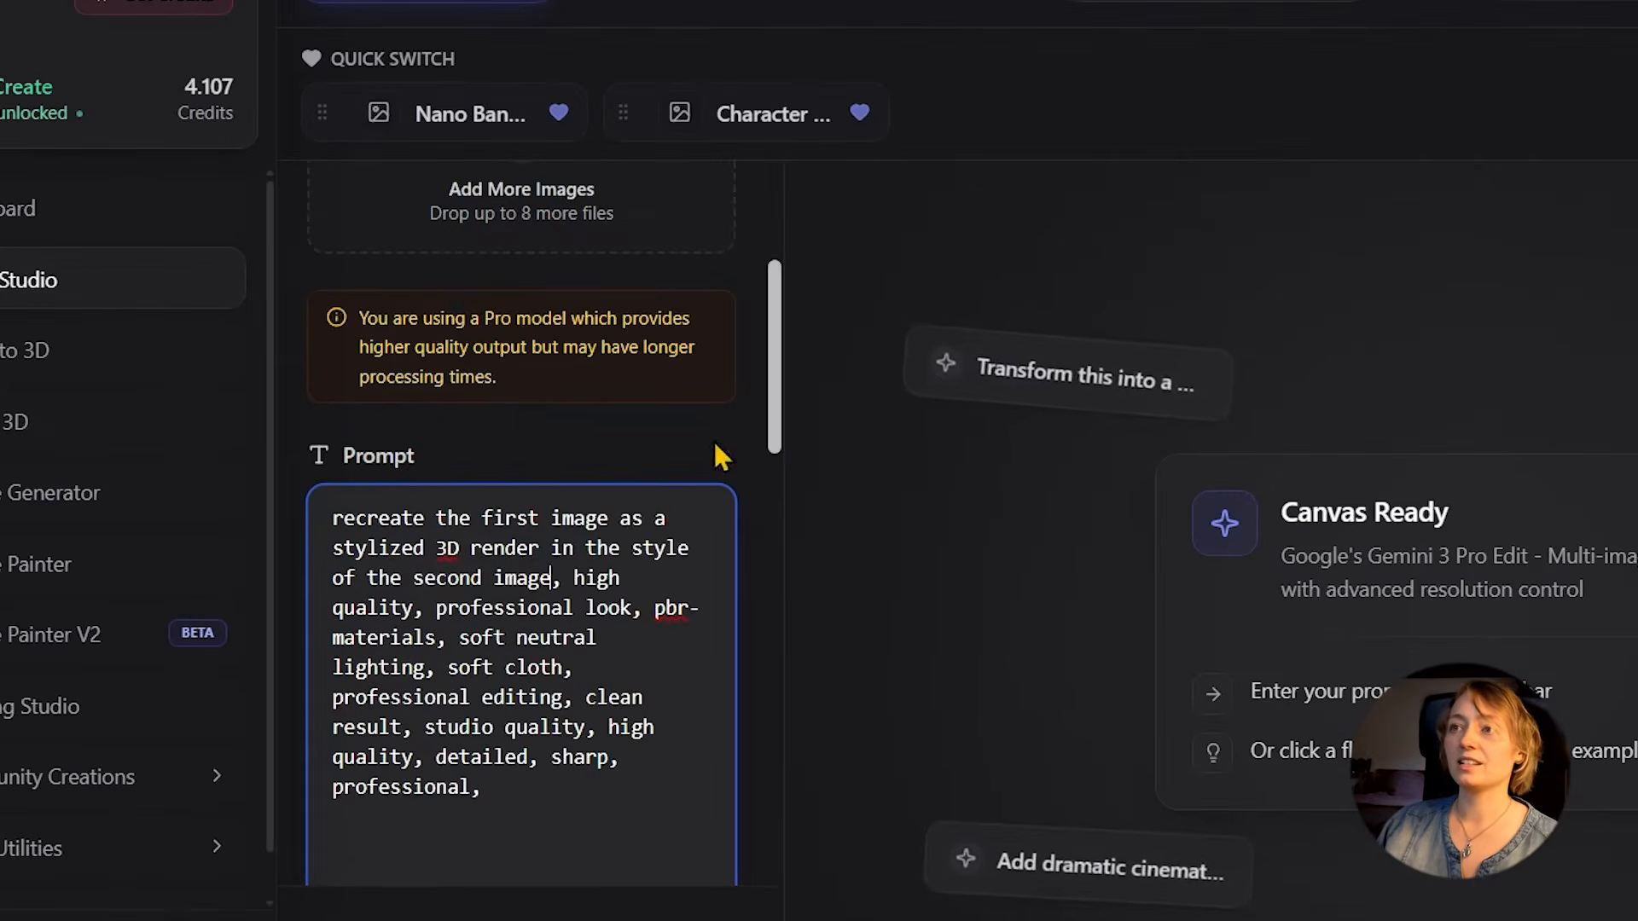
pyautogui.moveTo(776, 396); pyautogui.dragTo(759, 225)
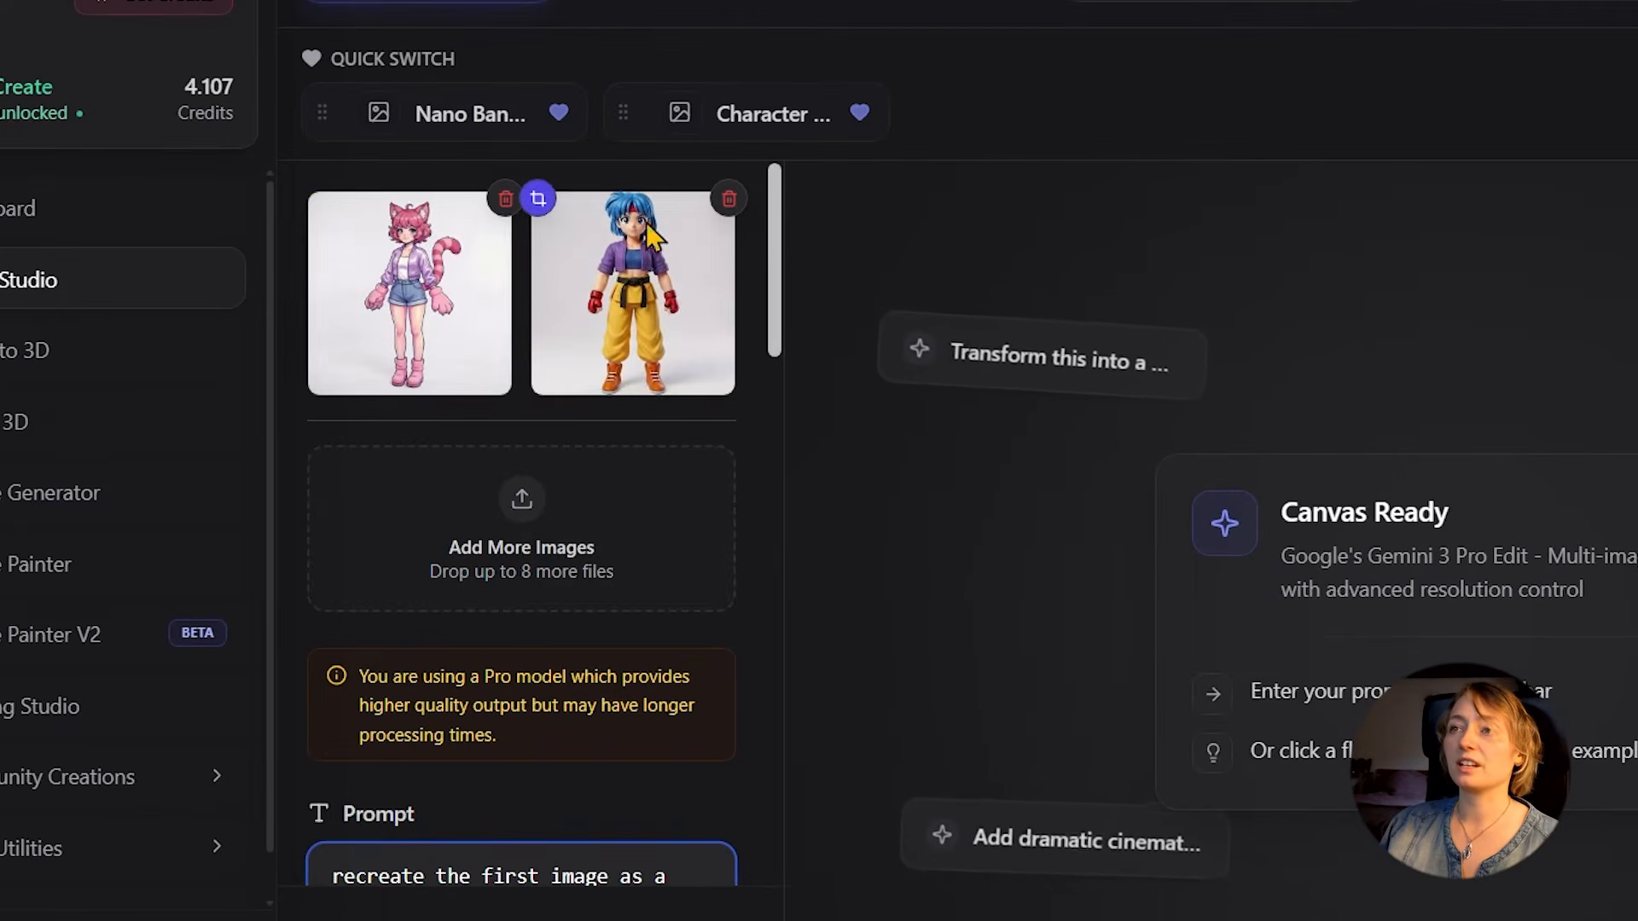
pyautogui.scroll(-1, 776, 286)
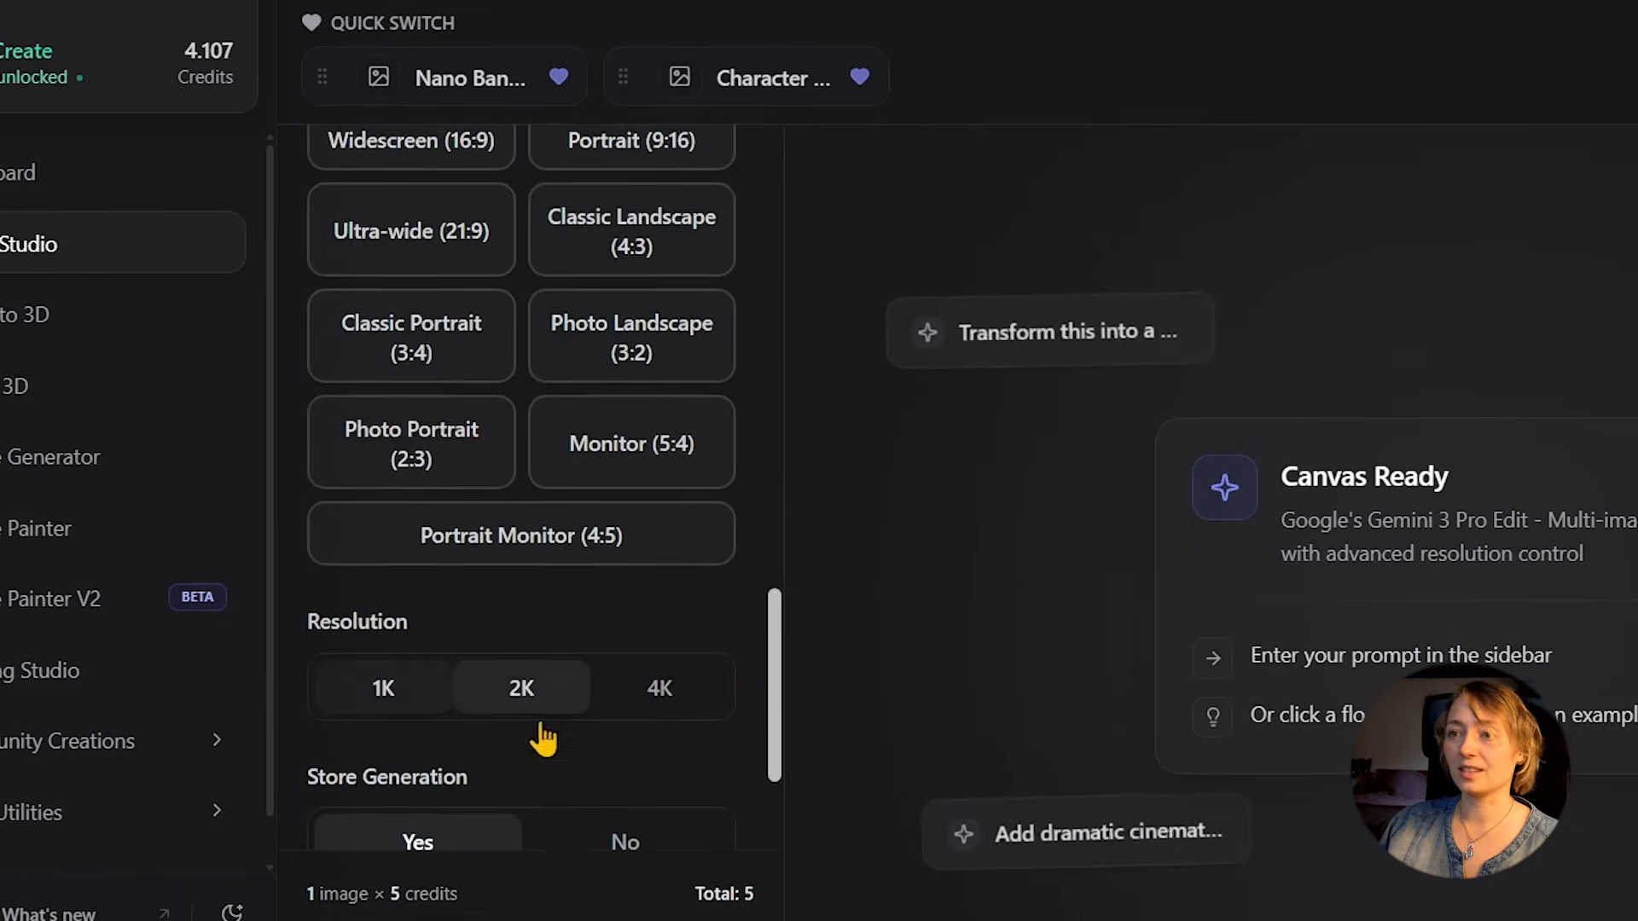
pyautogui.scroll(-2, 546, 734)
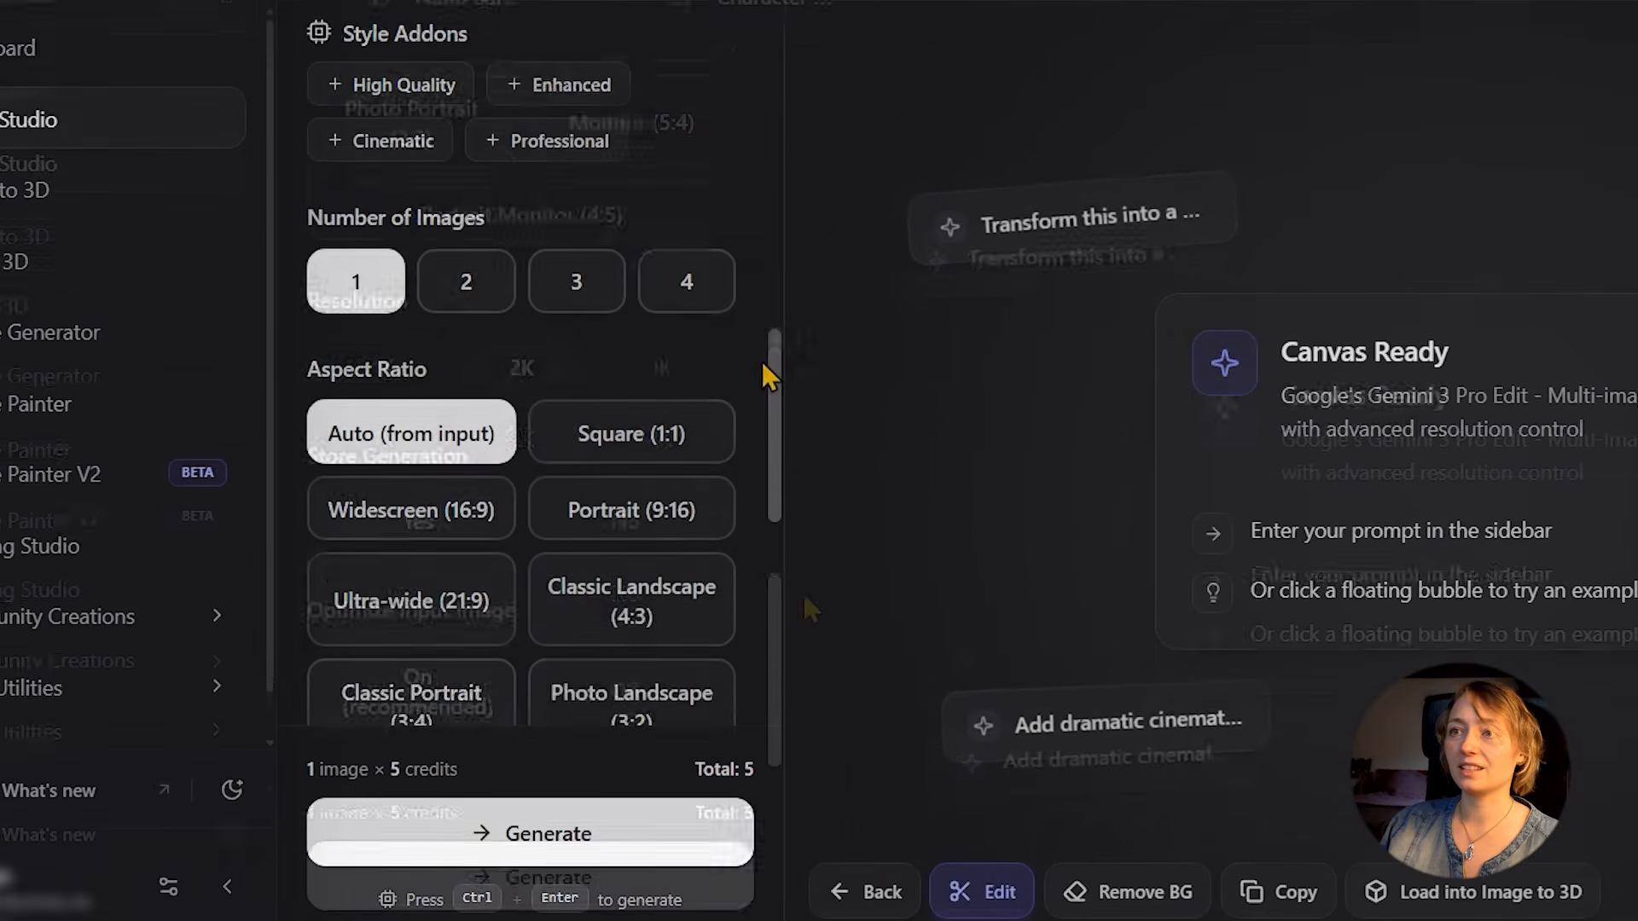
pyautogui.moveTo(770, 360); pyautogui.dragTo(769, 328)
pyautogui.click(461, 394)
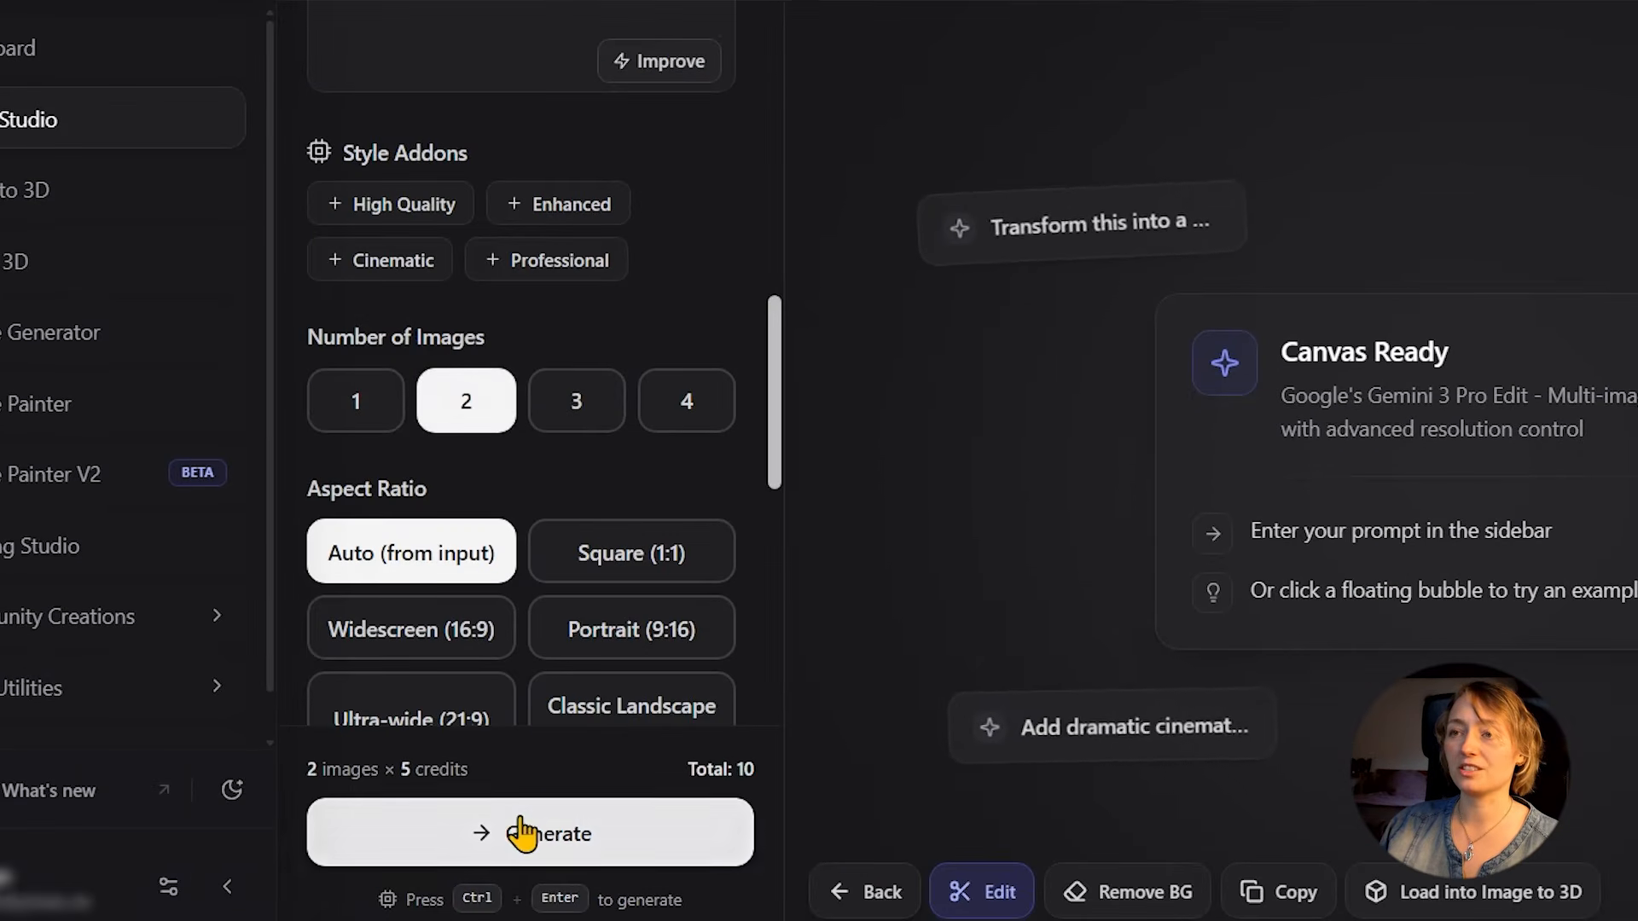
pyautogui.click(522, 833)
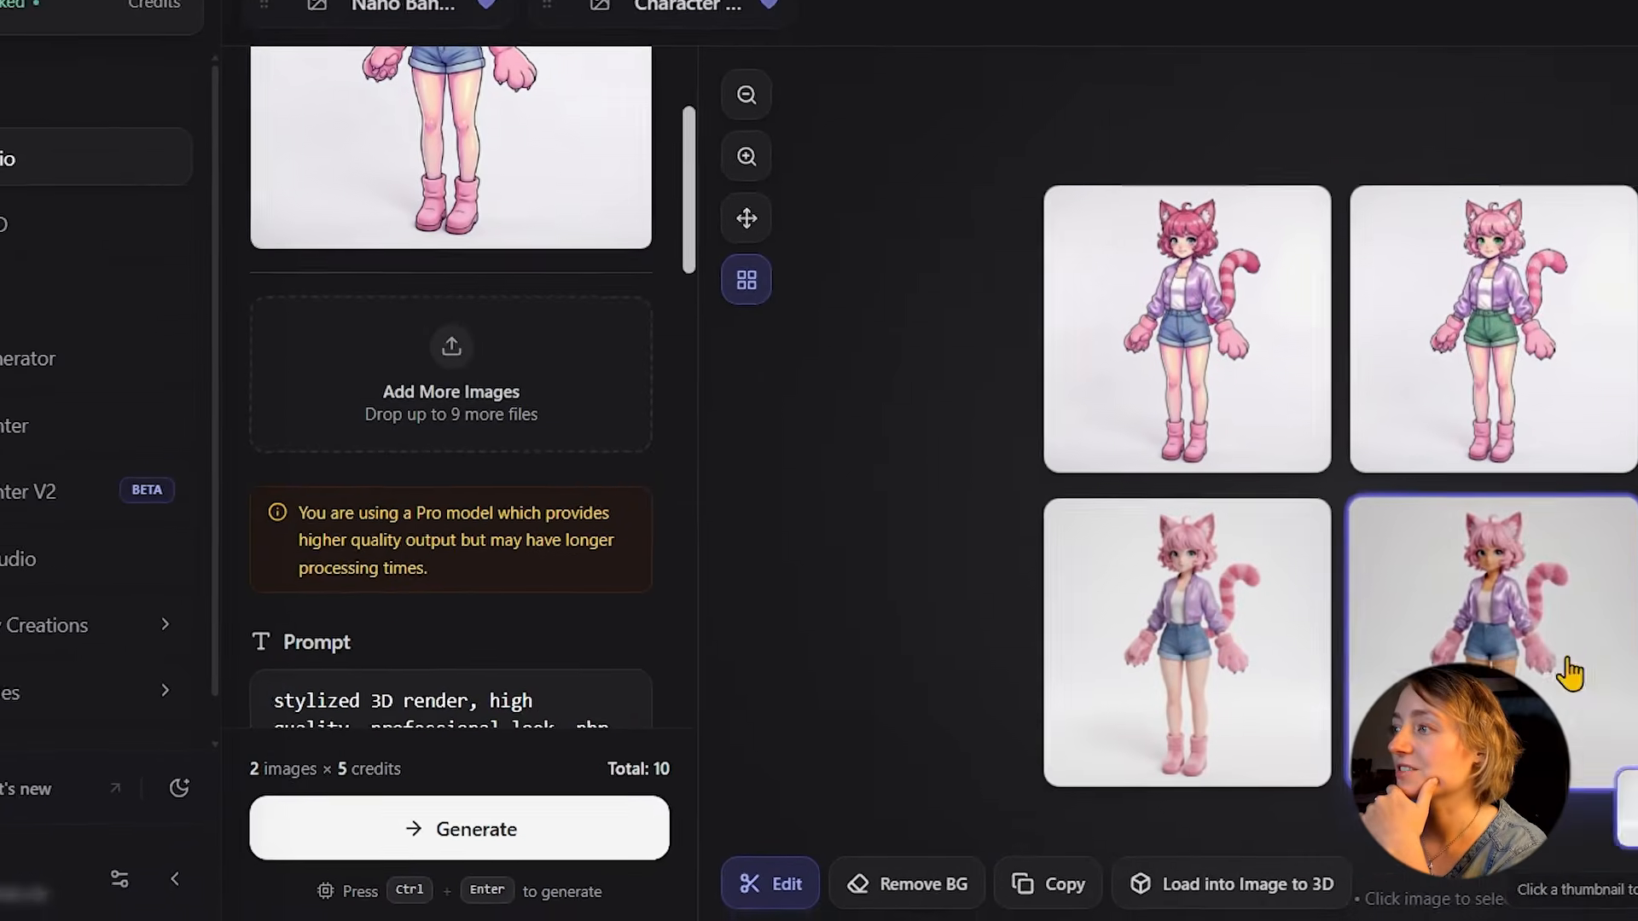
# Step: Compare the generated stylized 3D cat girl renders and view individual results enlarged
pyautogui.click(1570, 674)
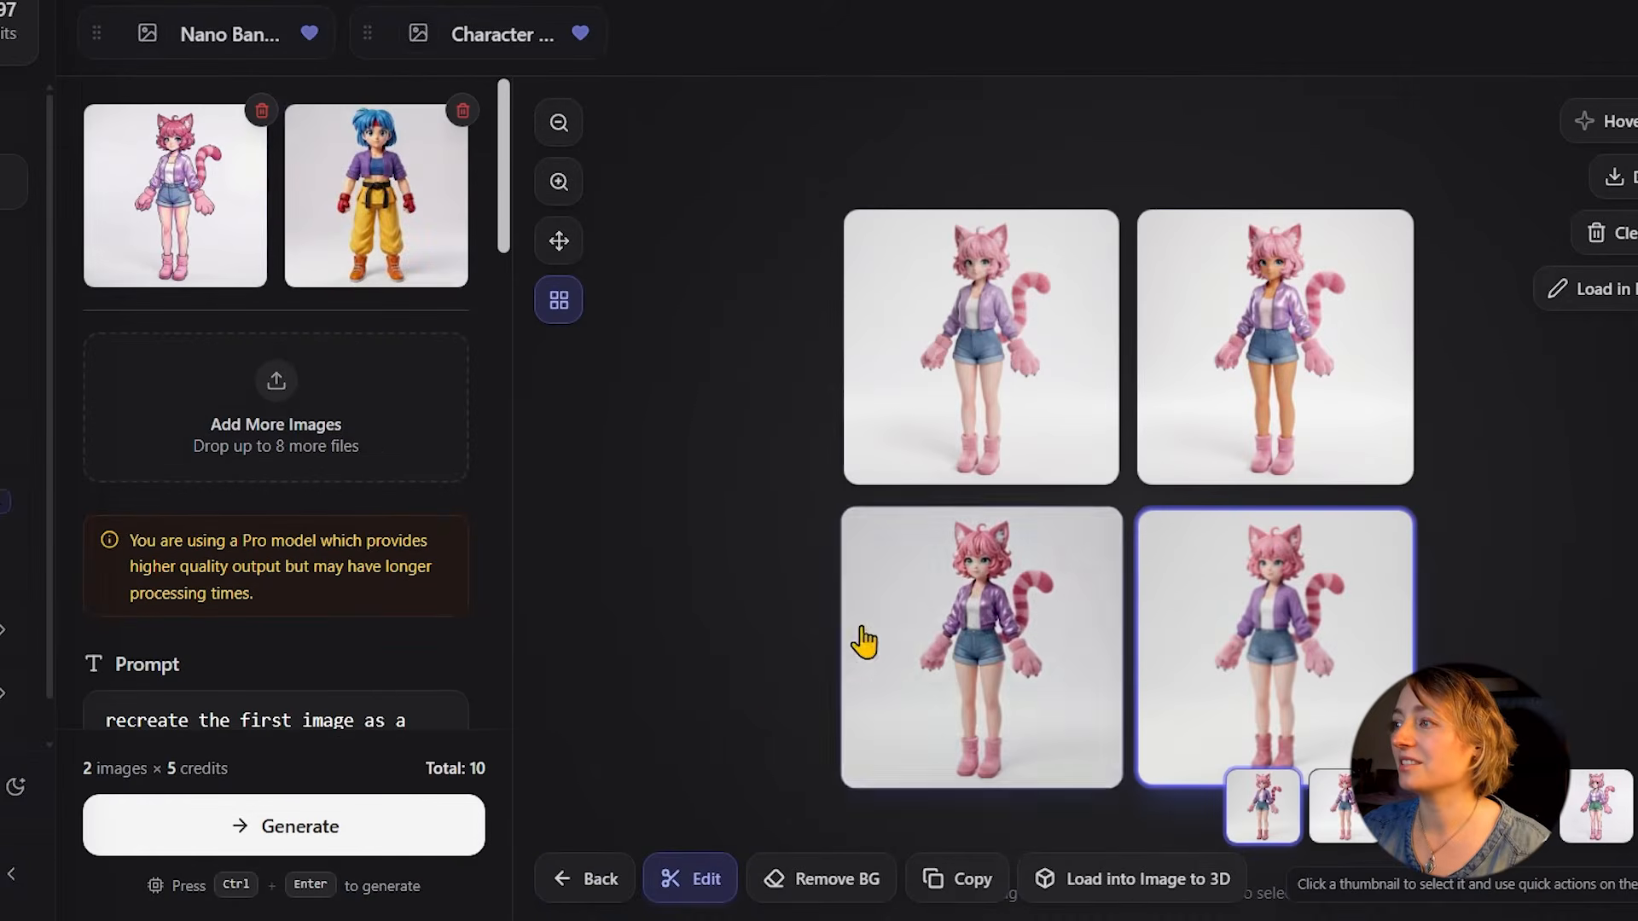
pyautogui.click(1113, 747)
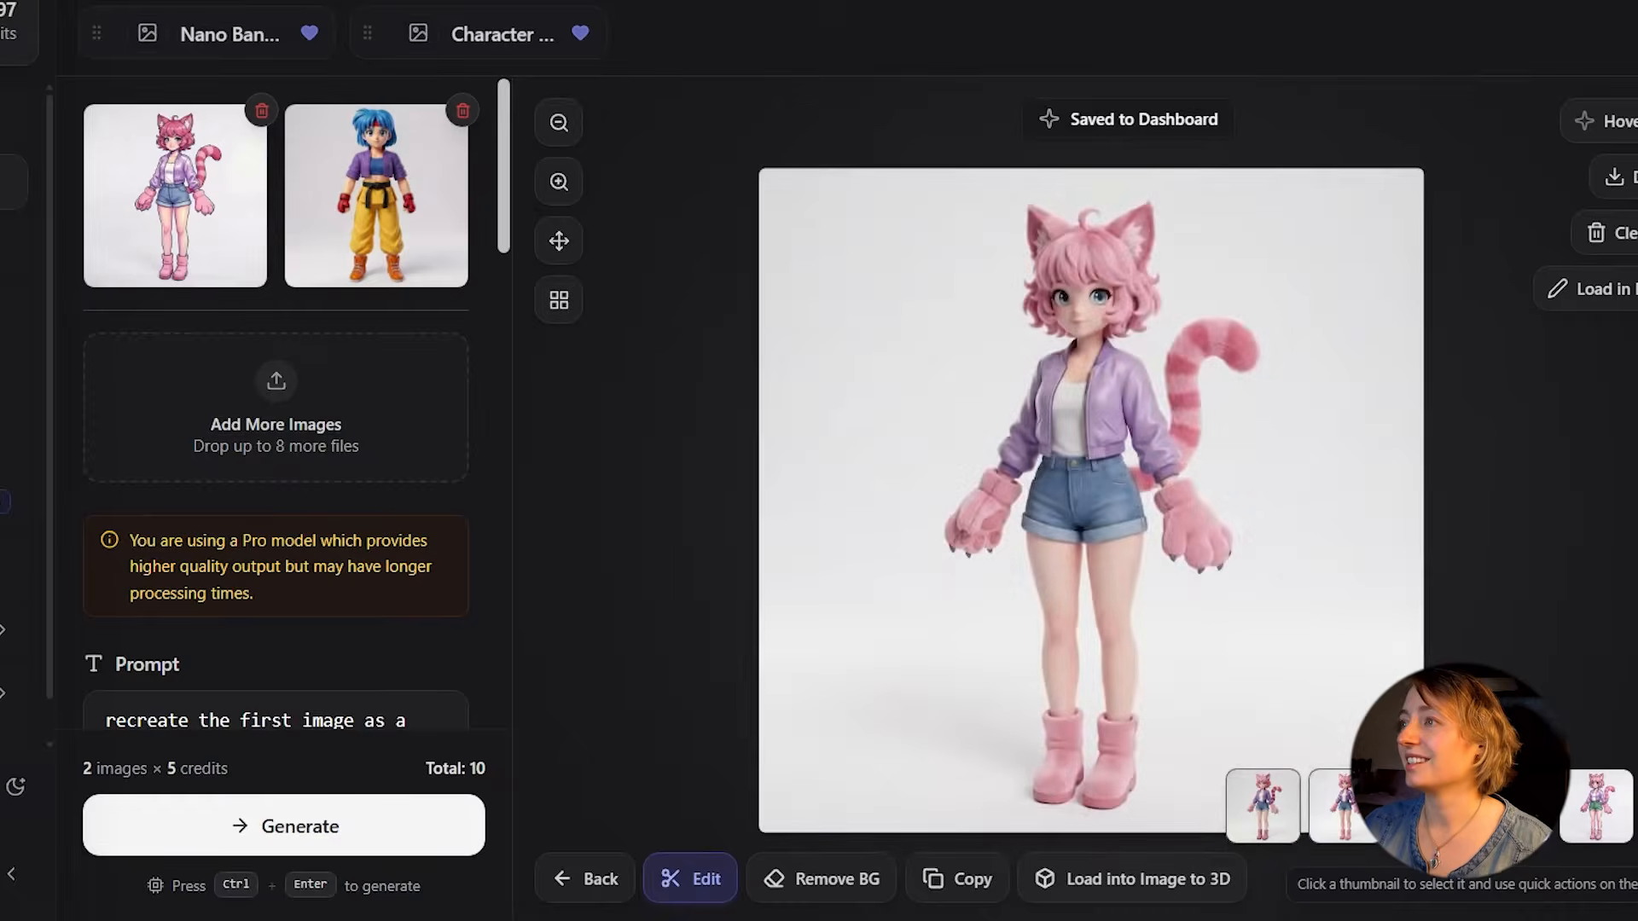
pyautogui.click(1346, 806)
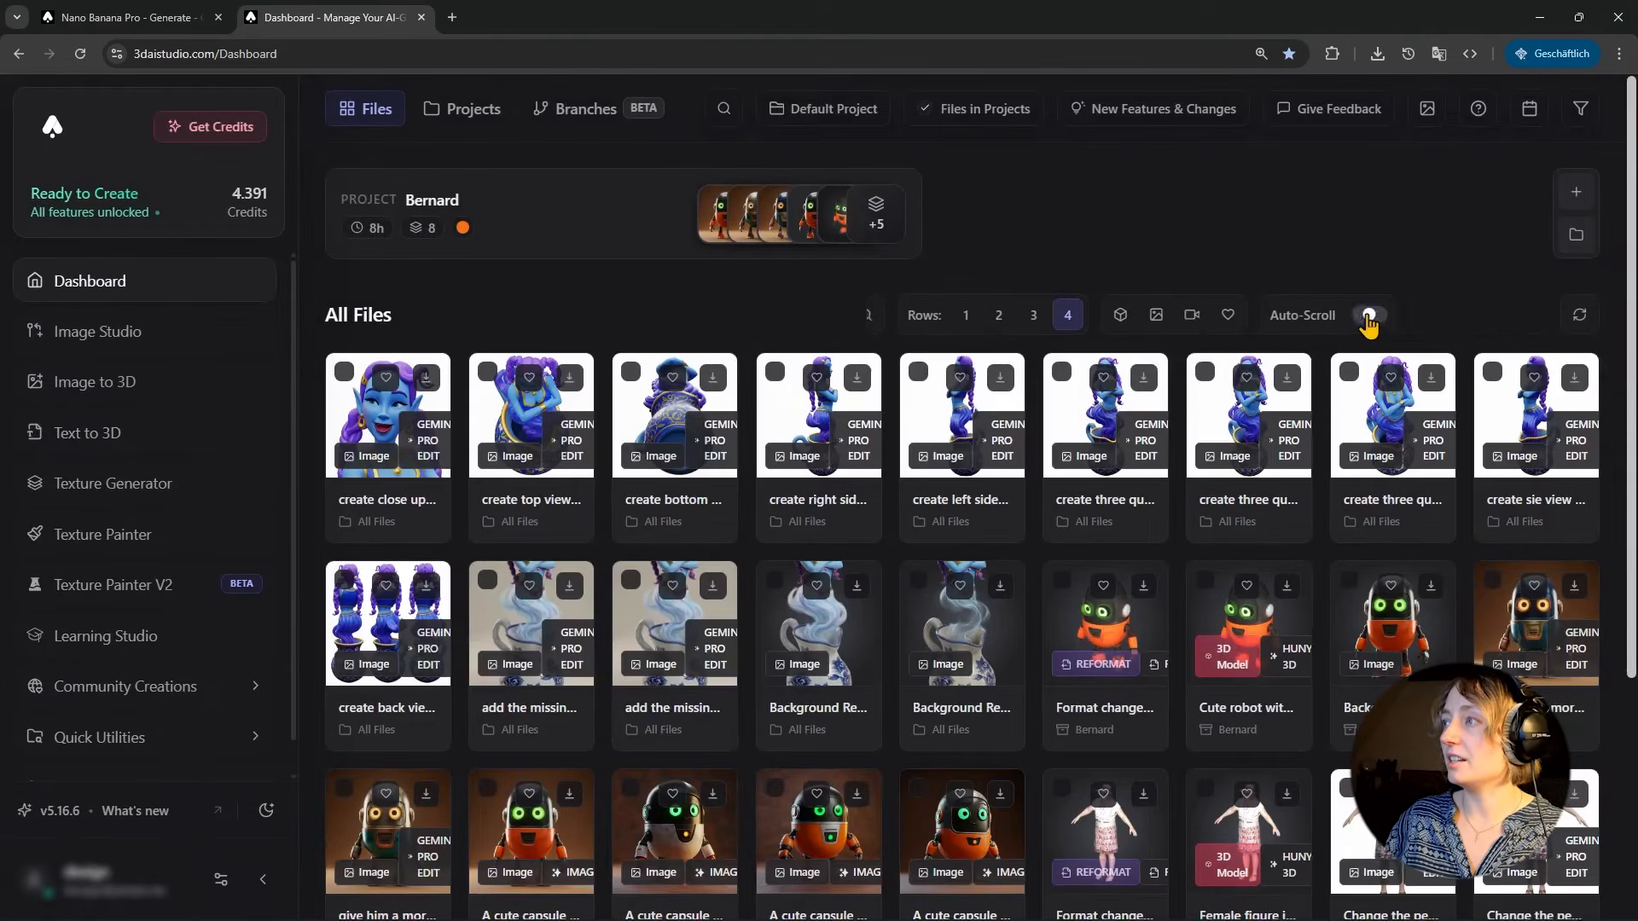
# Step: Turn on Auto-Scroll for the dashboard files and browse far down through the older images and 3D models
pyautogui.click(1369, 316)
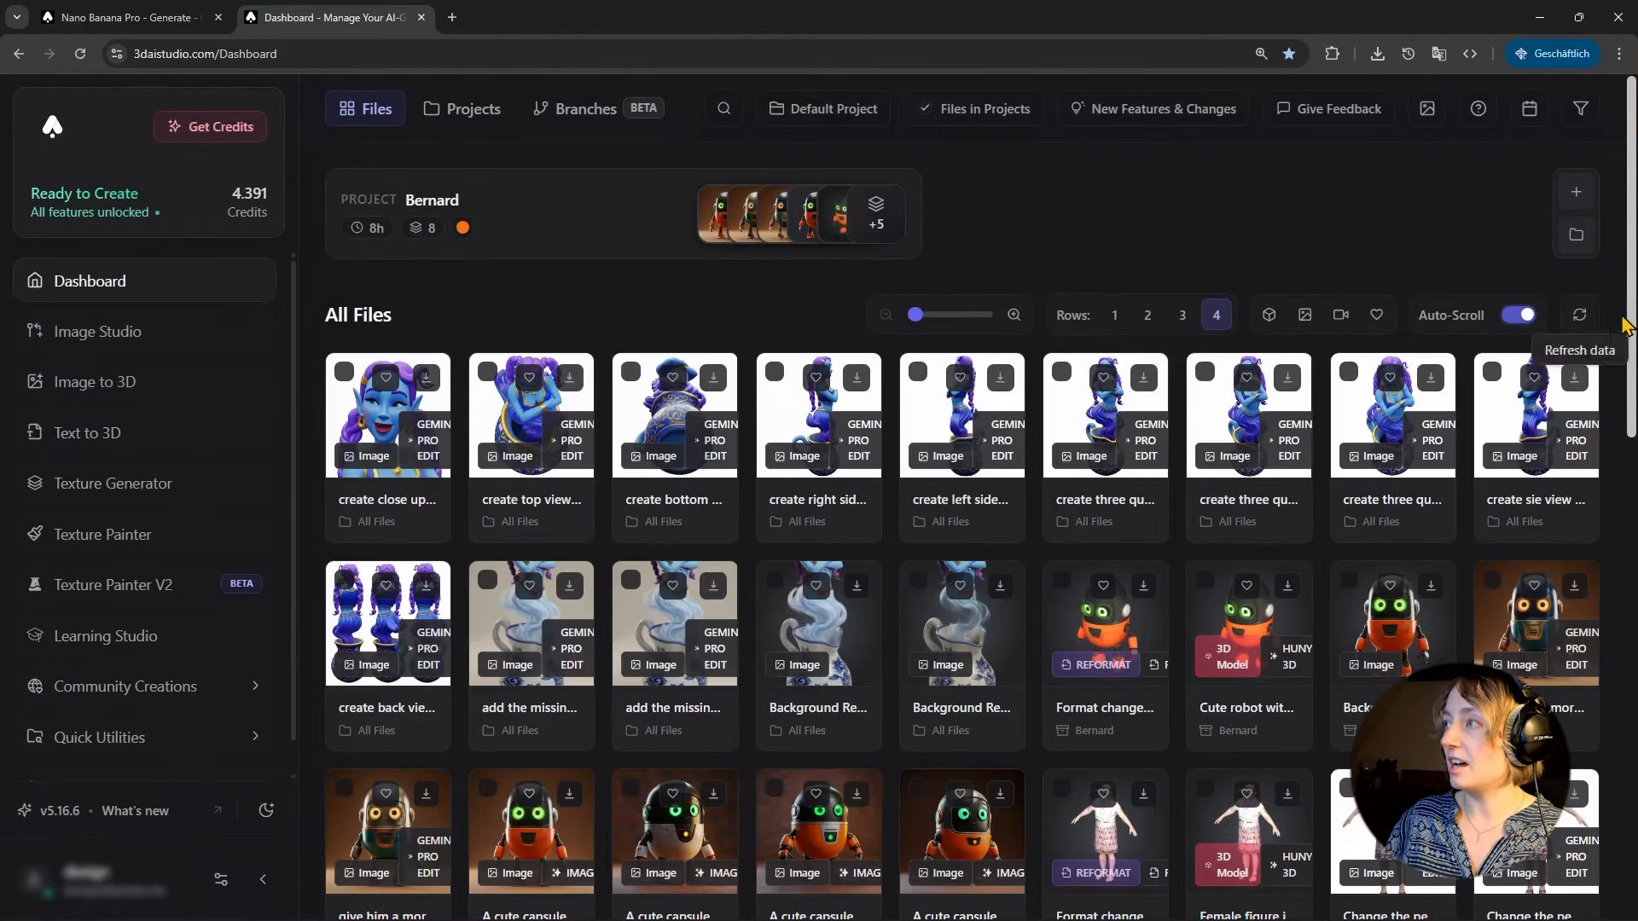
pyautogui.scroll(-20, 1320, 615)
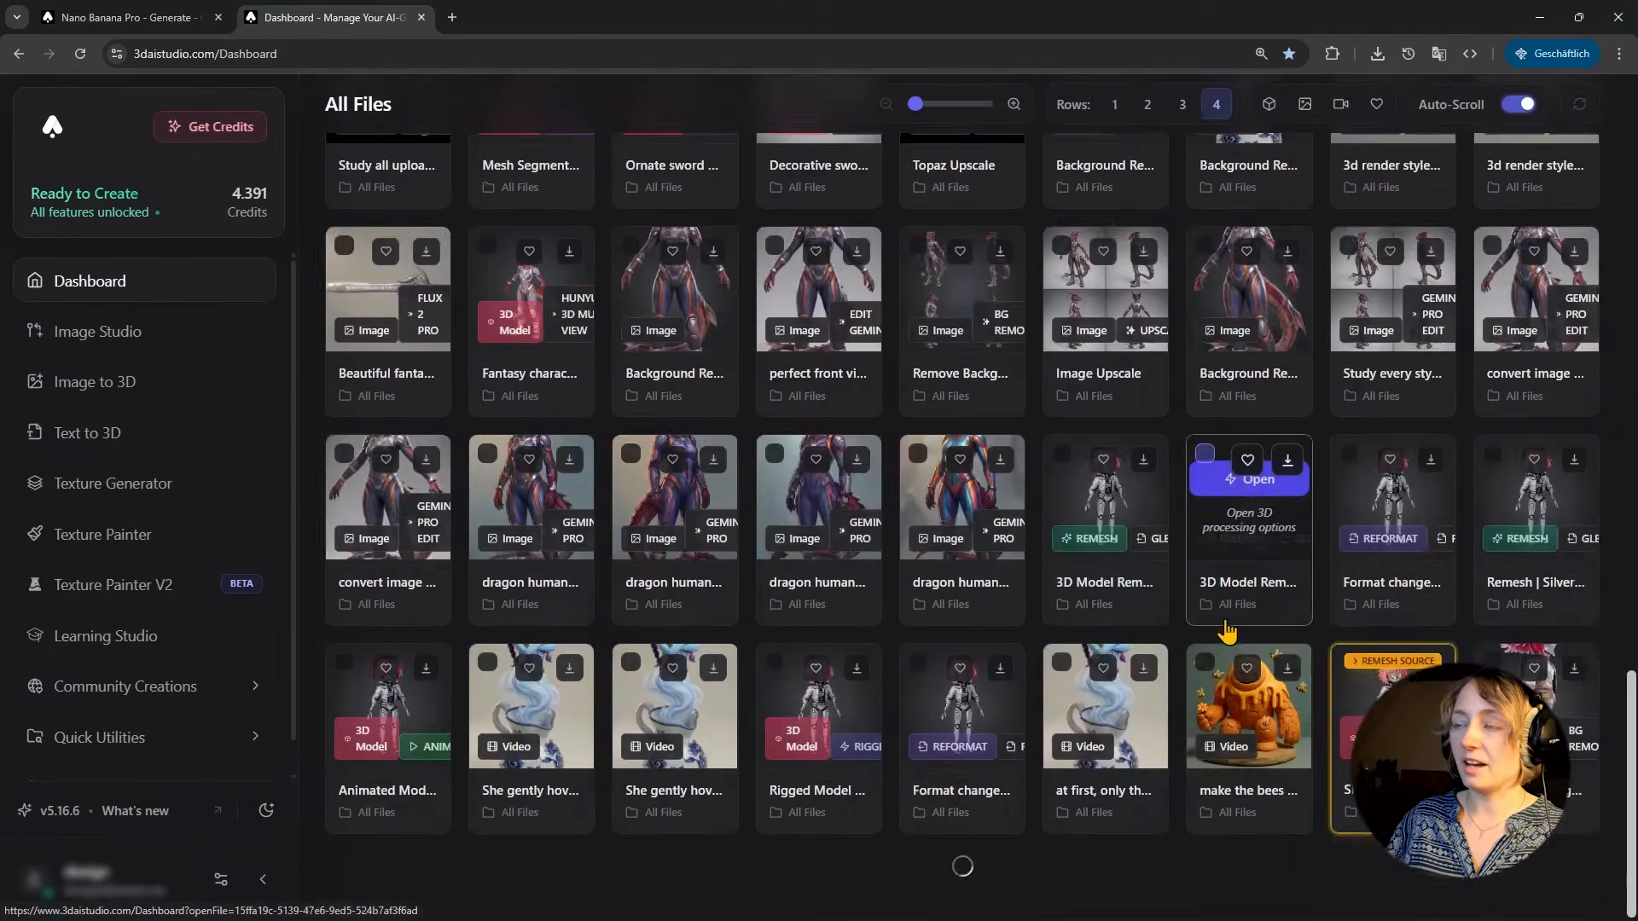
pyautogui.scroll(-11, 1220, 633)
pyautogui.scroll(-10, 1175, 640)
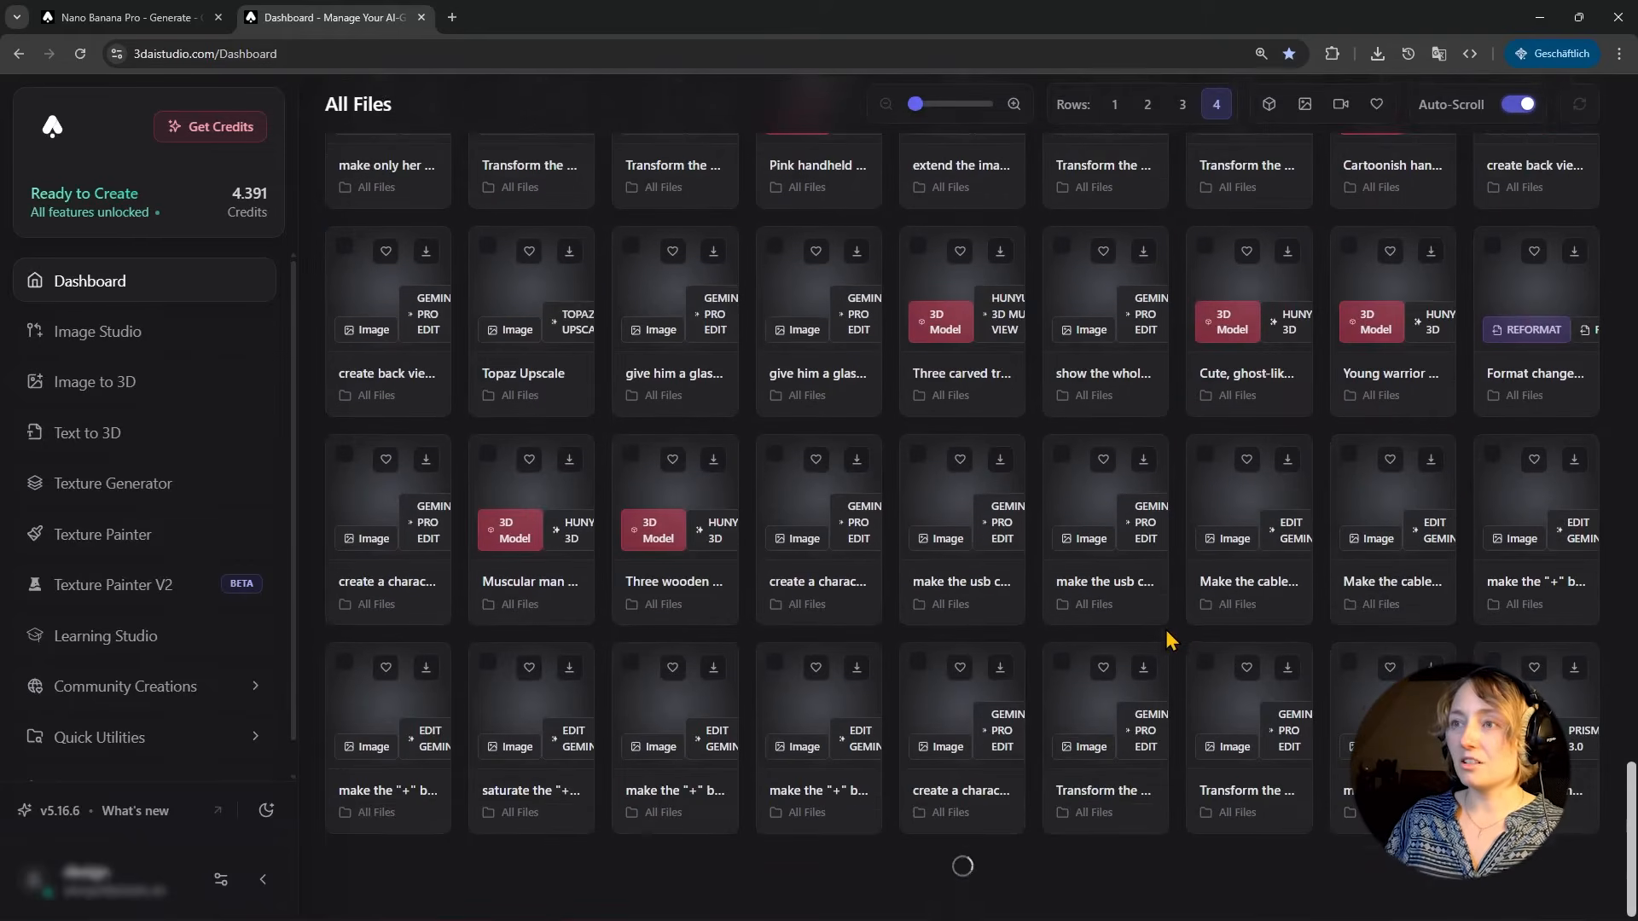
pyautogui.scroll(-5, 1141, 629)
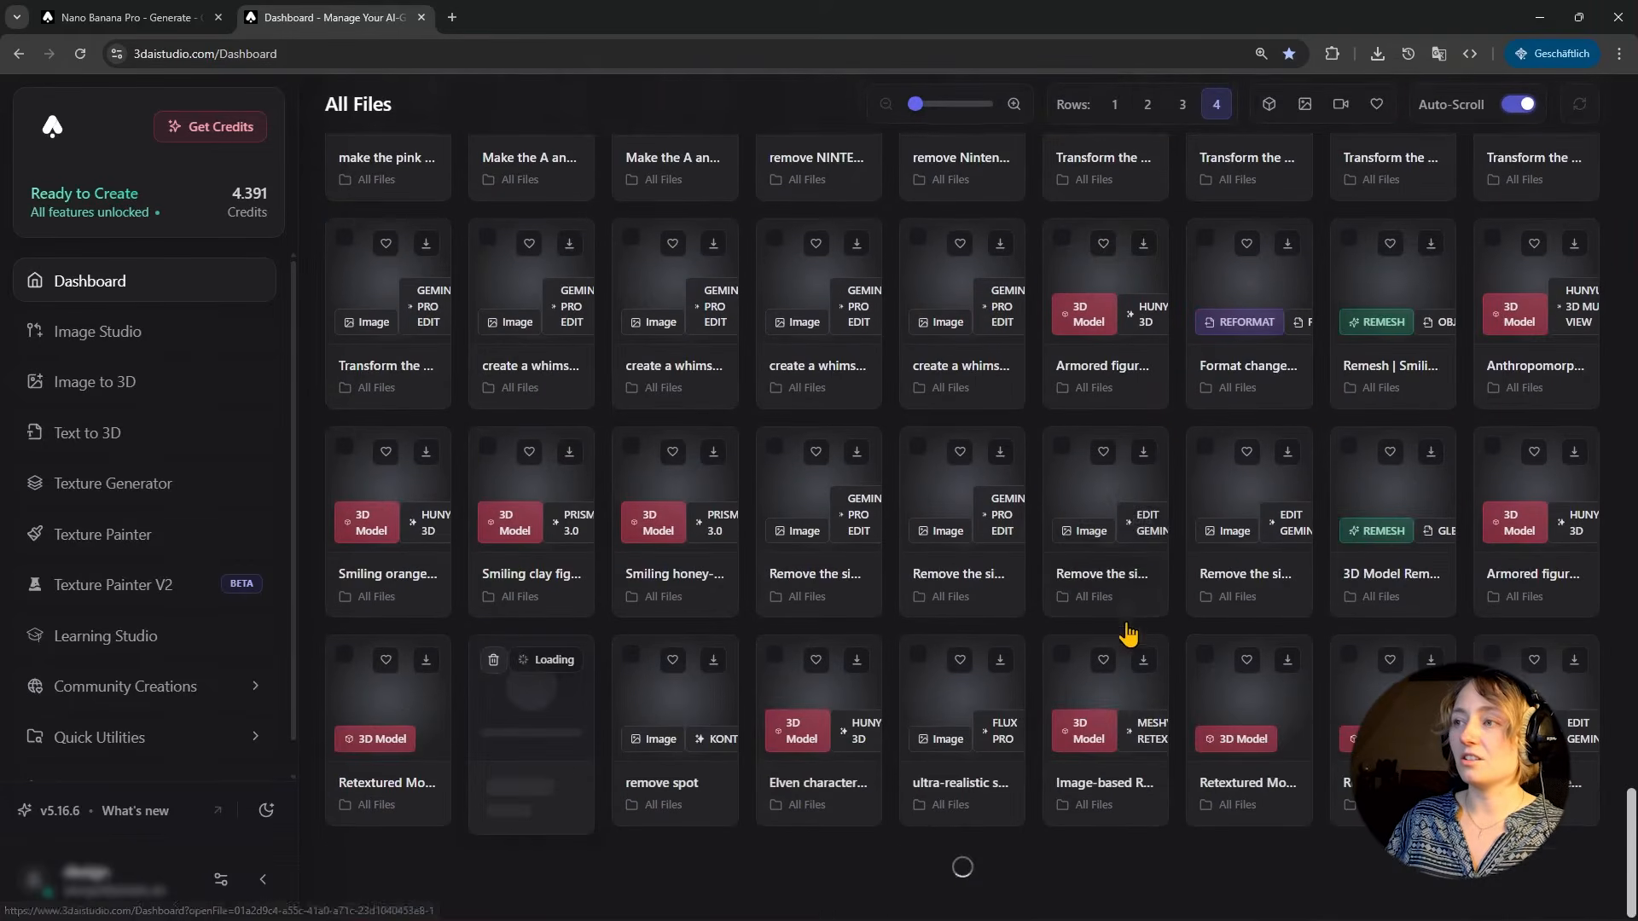
pyautogui.scroll(10, 1127, 640)
pyautogui.scroll(-10, 992, 646)
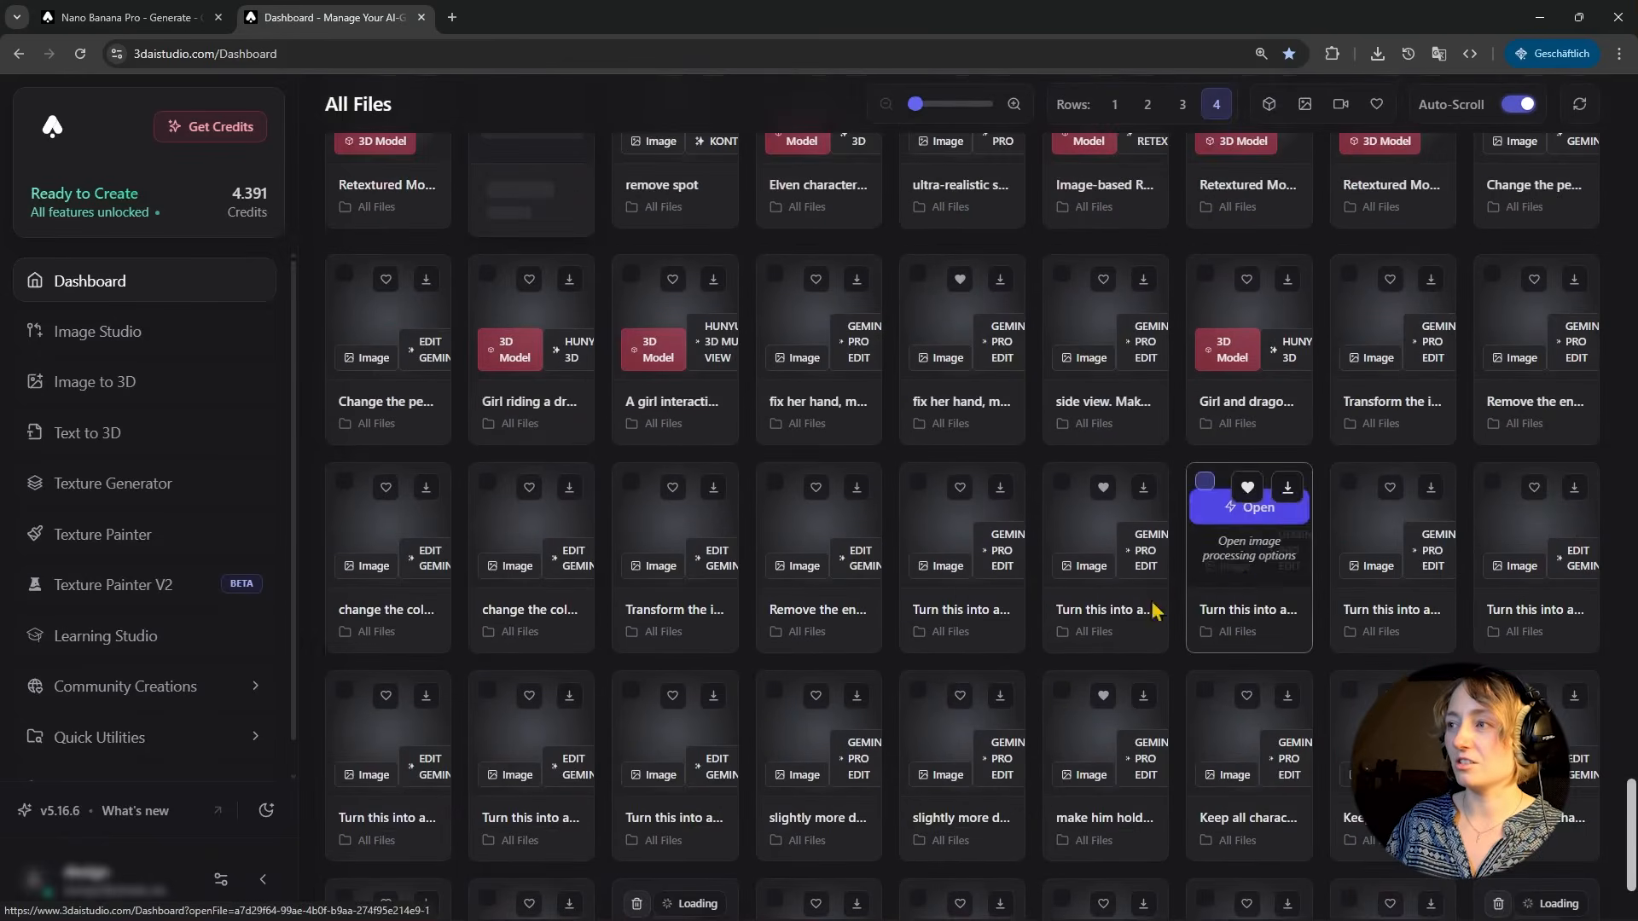
pyautogui.click(1134, 597)
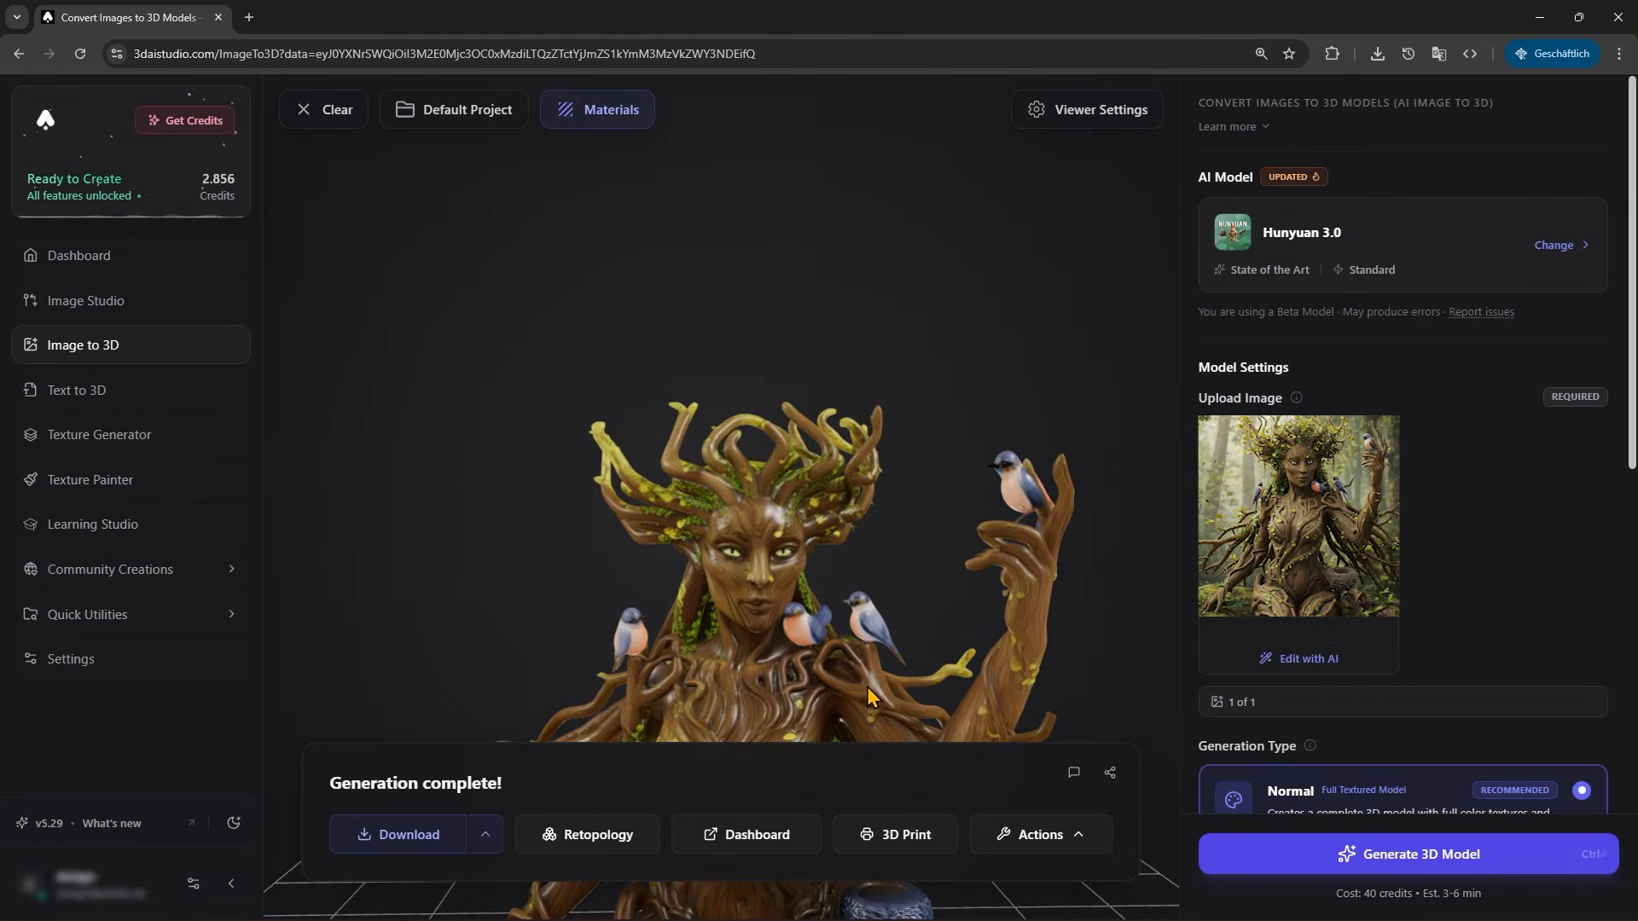
# Step: Inspect the generated tree-woman 3D model up close from the front, sides and back, including the birds and root-like hair
pyautogui.scroll(5, 866, 683)
pyautogui.moveTo(855, 636); pyautogui.dragTo(924, 688)
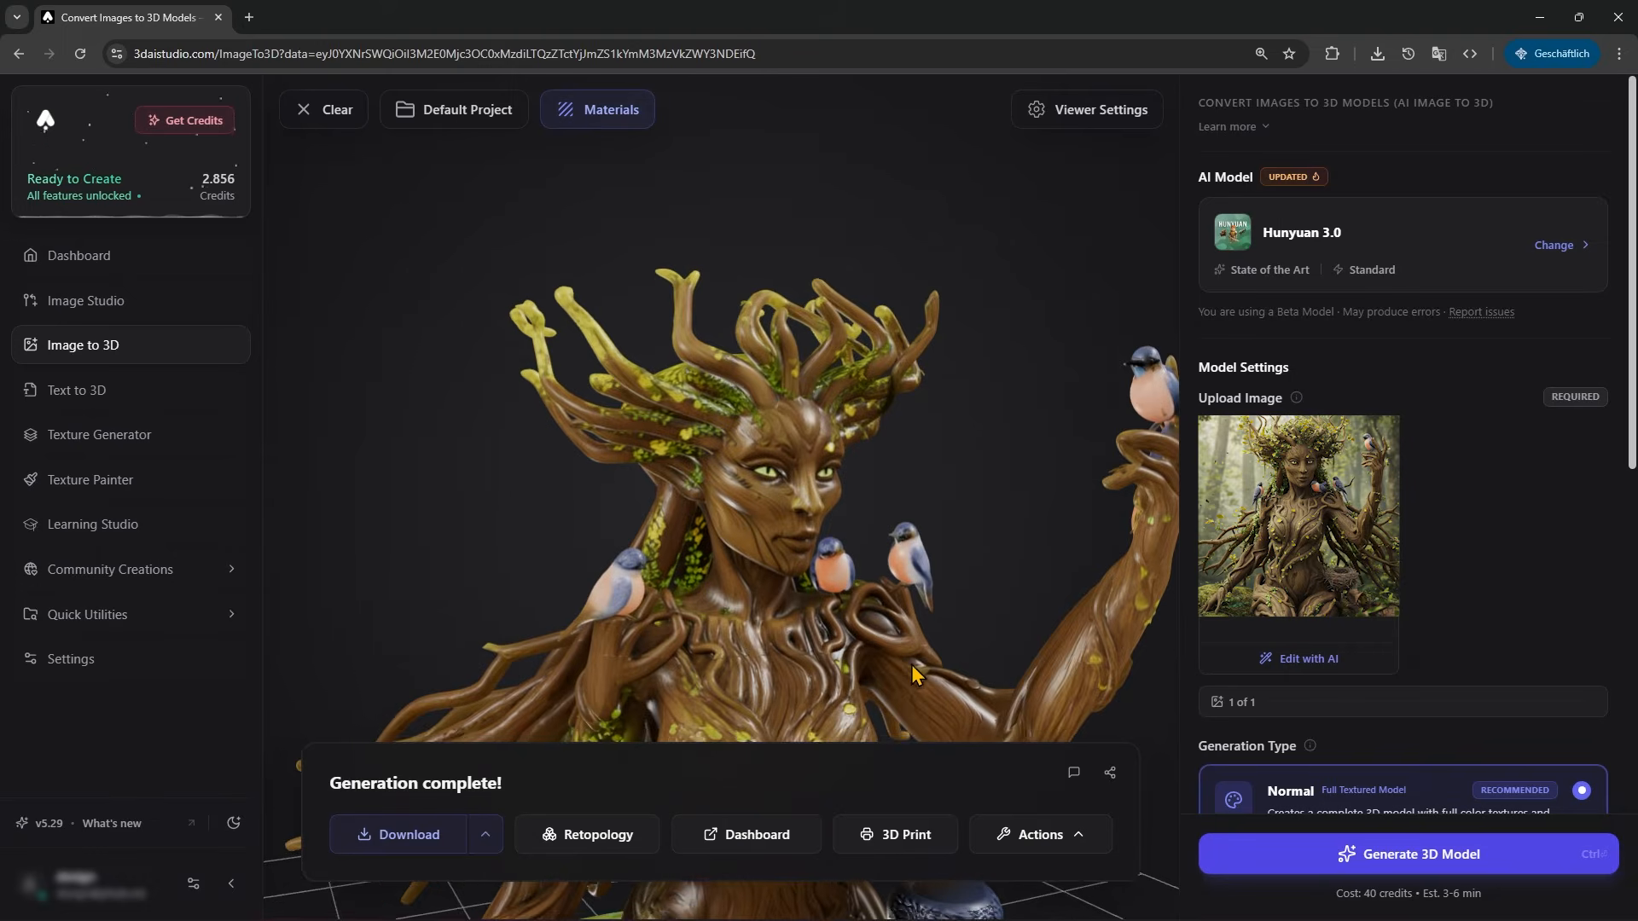
pyautogui.moveTo(851, 679); pyautogui.dragTo(546, 707)
pyautogui.moveTo(544, 697); pyautogui.dragTo(732, 452, button='right')
pyautogui.moveTo(825, 615); pyautogui.dragTo(664, 613)
pyautogui.moveTo(790, 581); pyautogui.dragTo(797, 502)
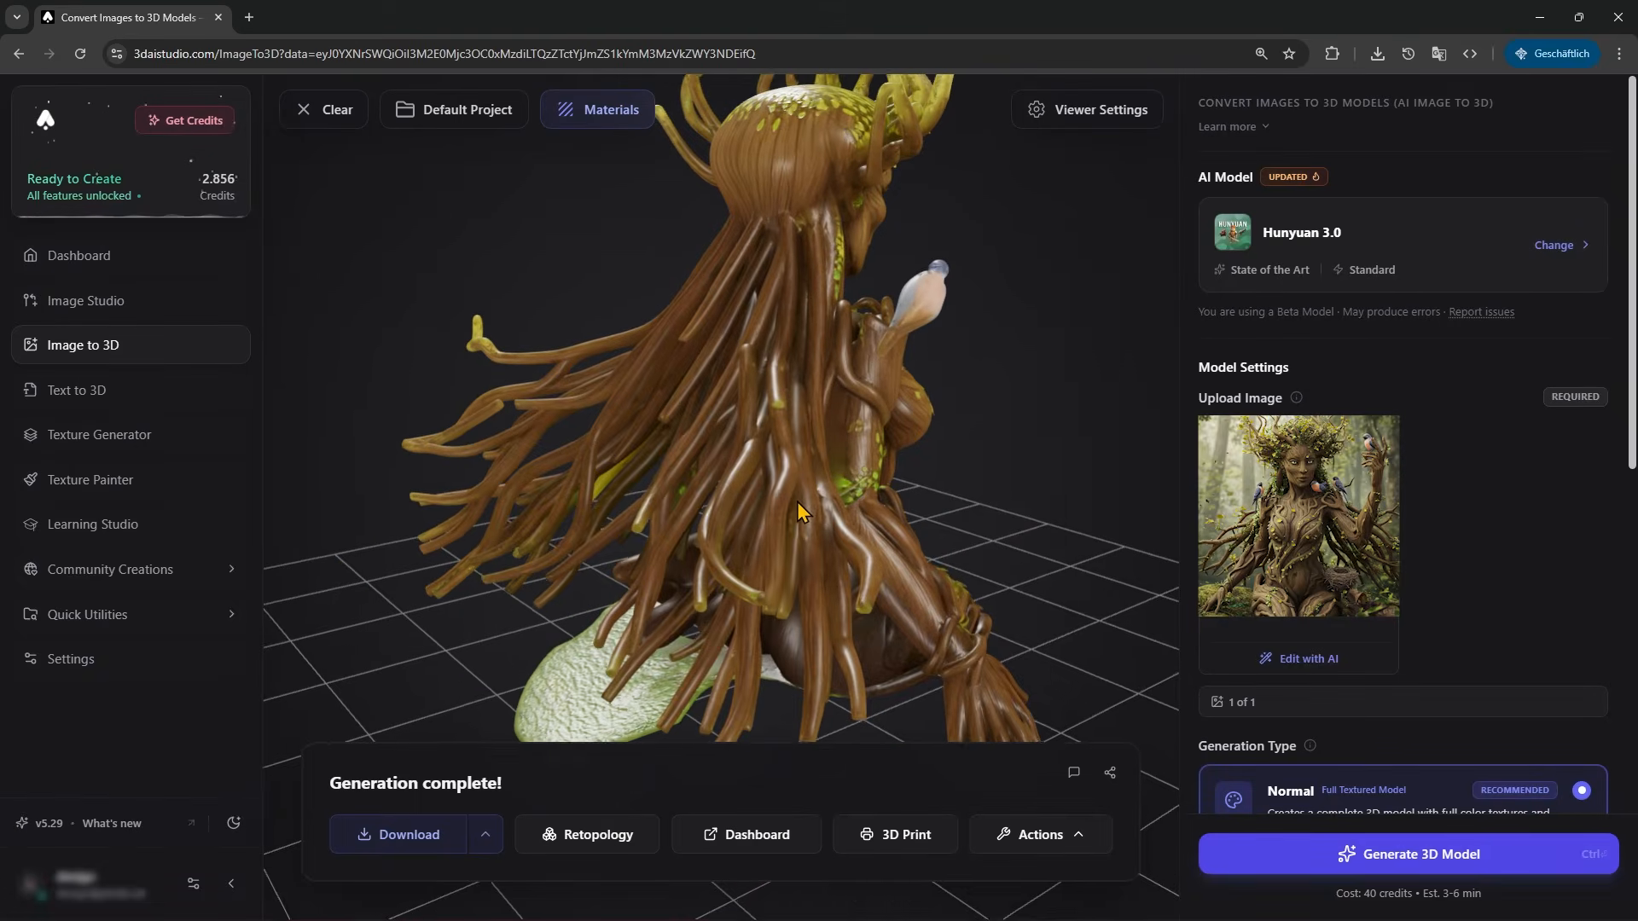
pyautogui.moveTo(739, 594); pyautogui.dragTo(698, 600)
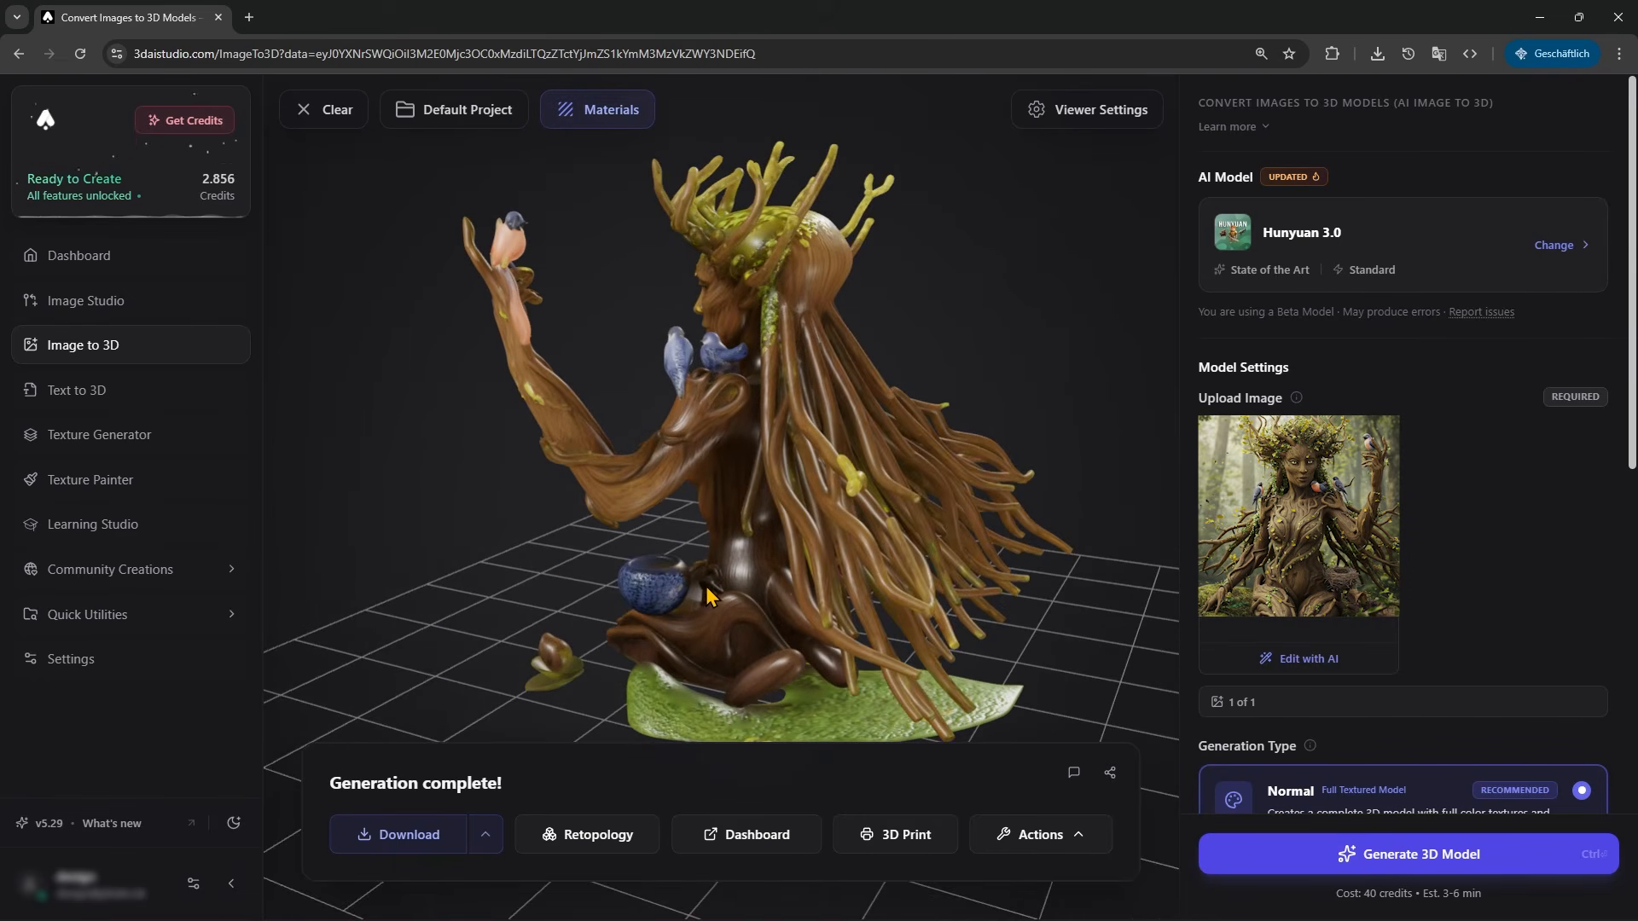
pyautogui.scroll(-5, 691, 603)
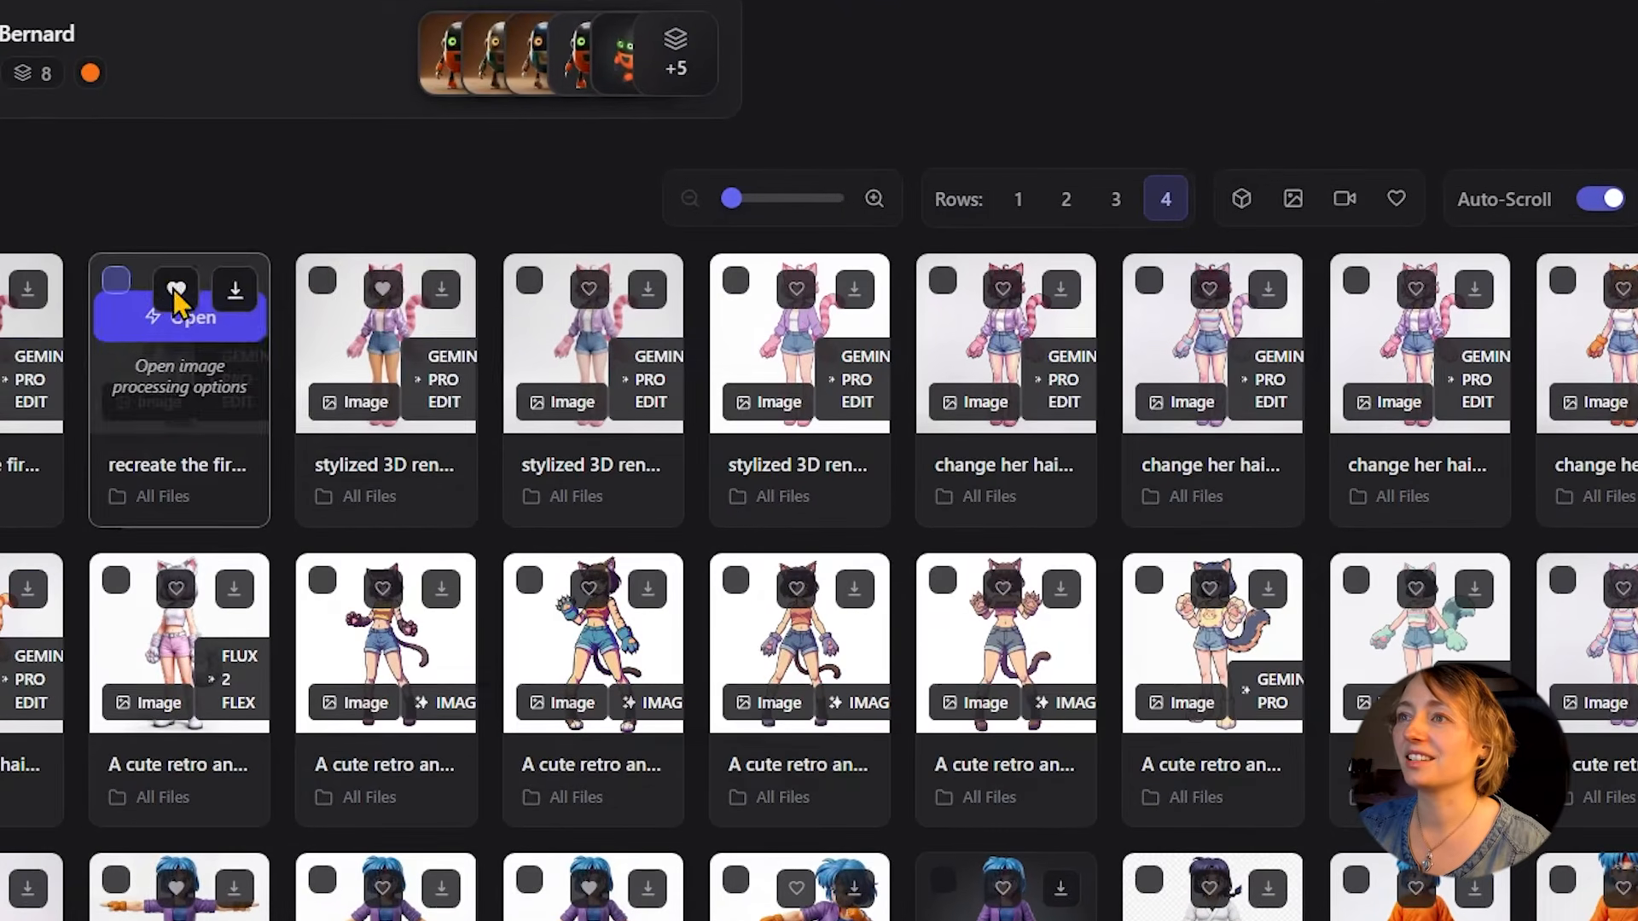
# Step: Filter the dashboard files to favorites only and restore the full file list
pyautogui.click(1397, 199)
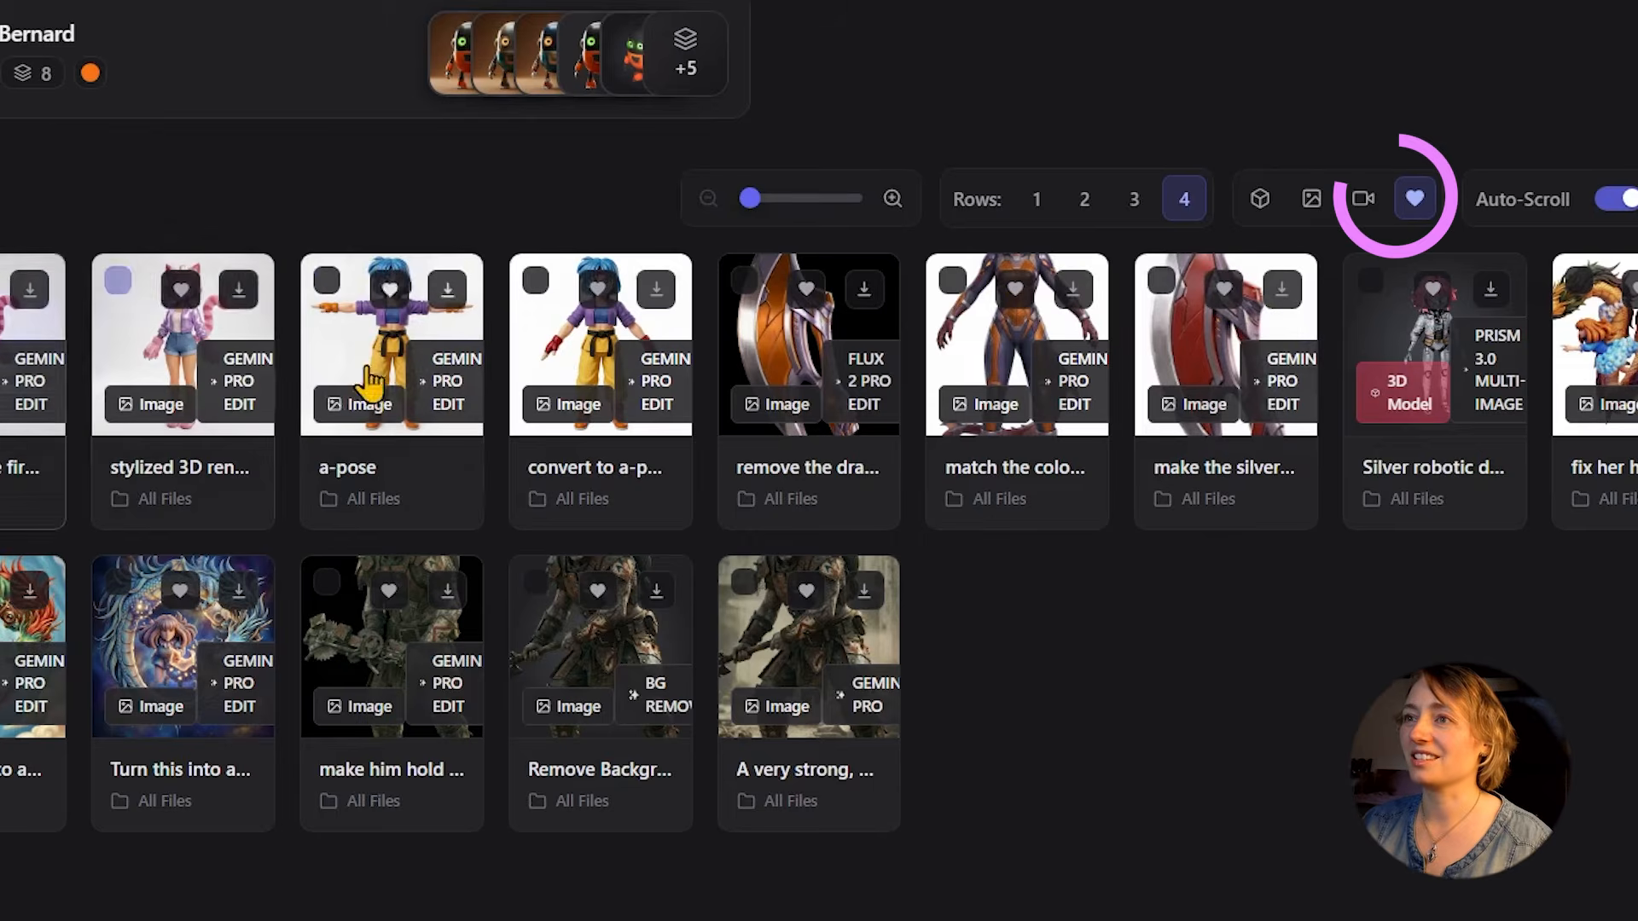
pyautogui.click(1415, 198)
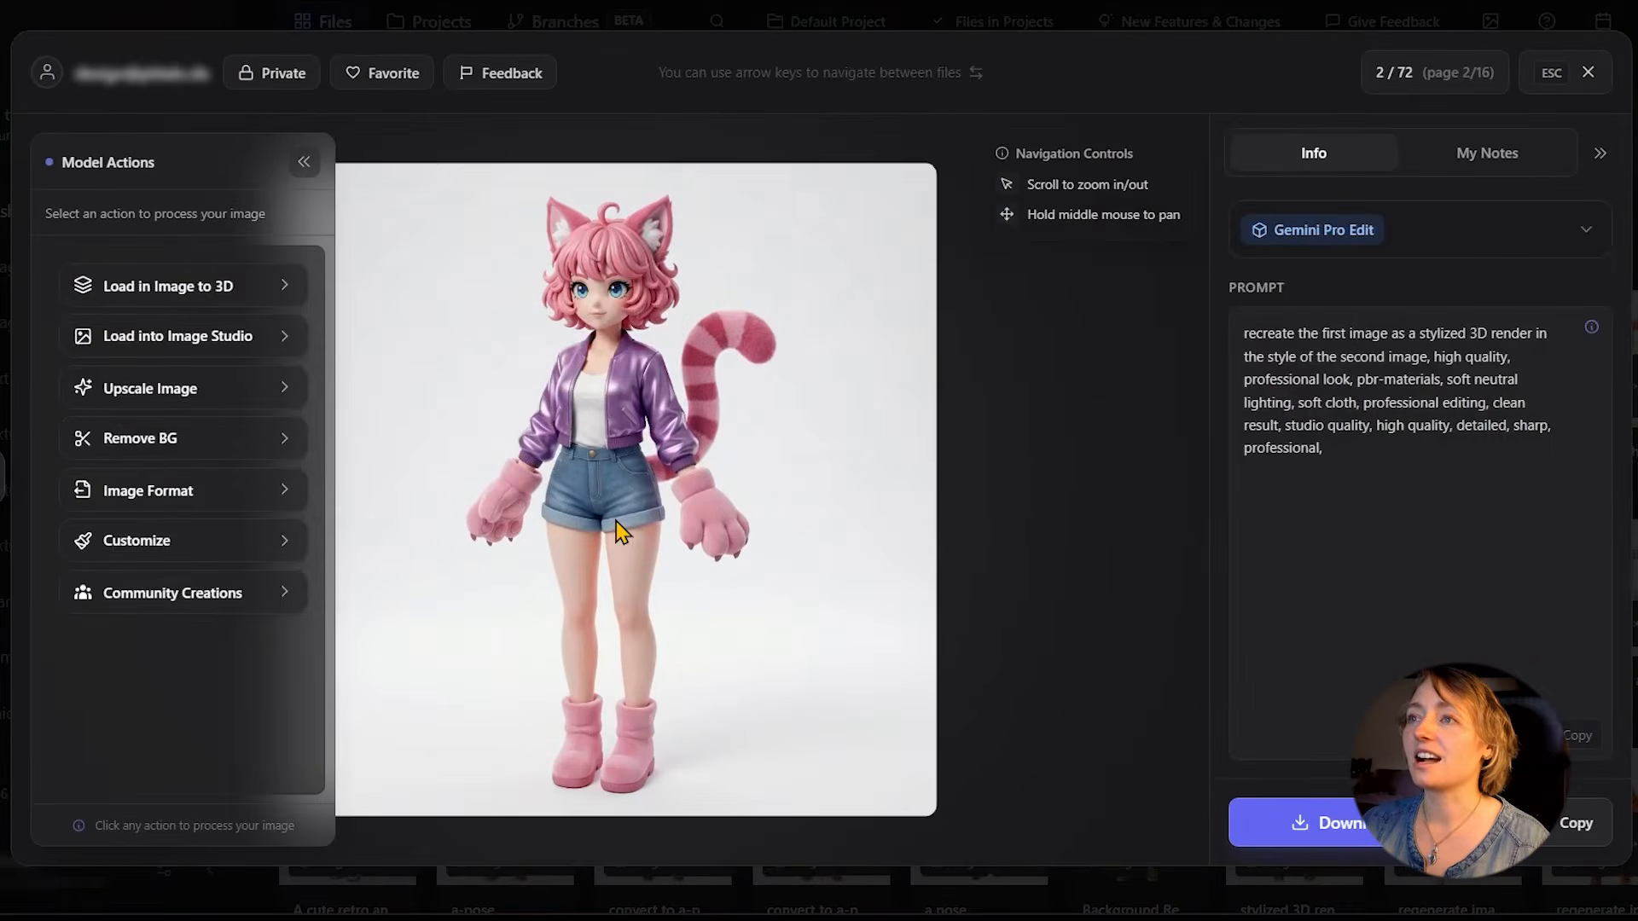
# Step: Upscale the stylized 3D cat girl render with JPEG output and download the result
pyautogui.scroll(1, 620, 532)
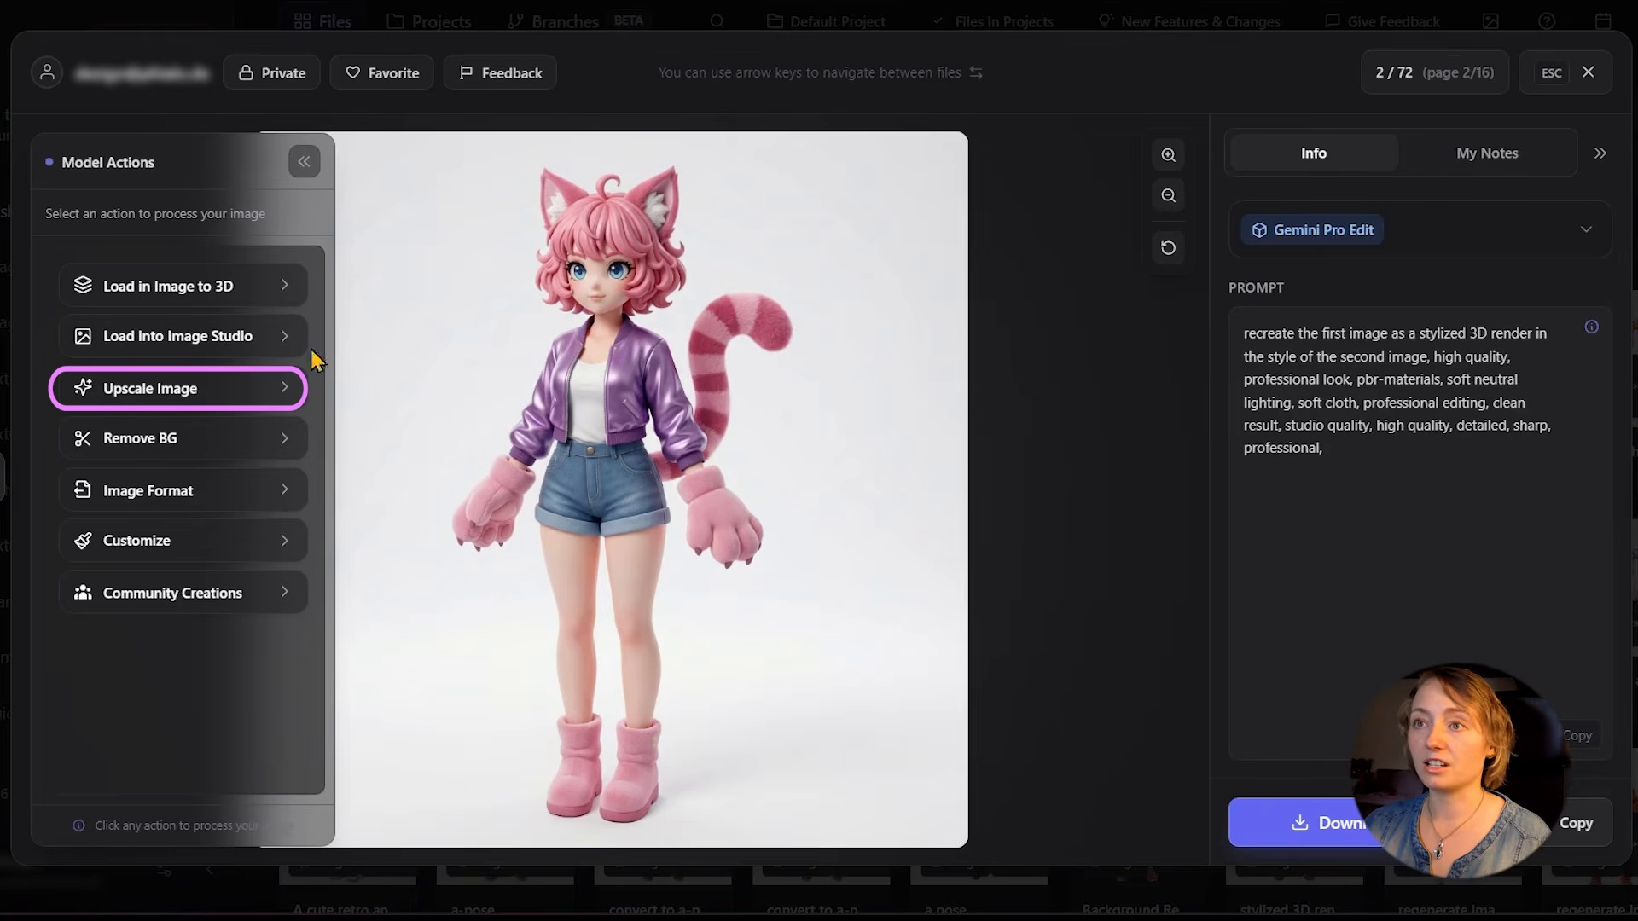
pyautogui.click(198, 391)
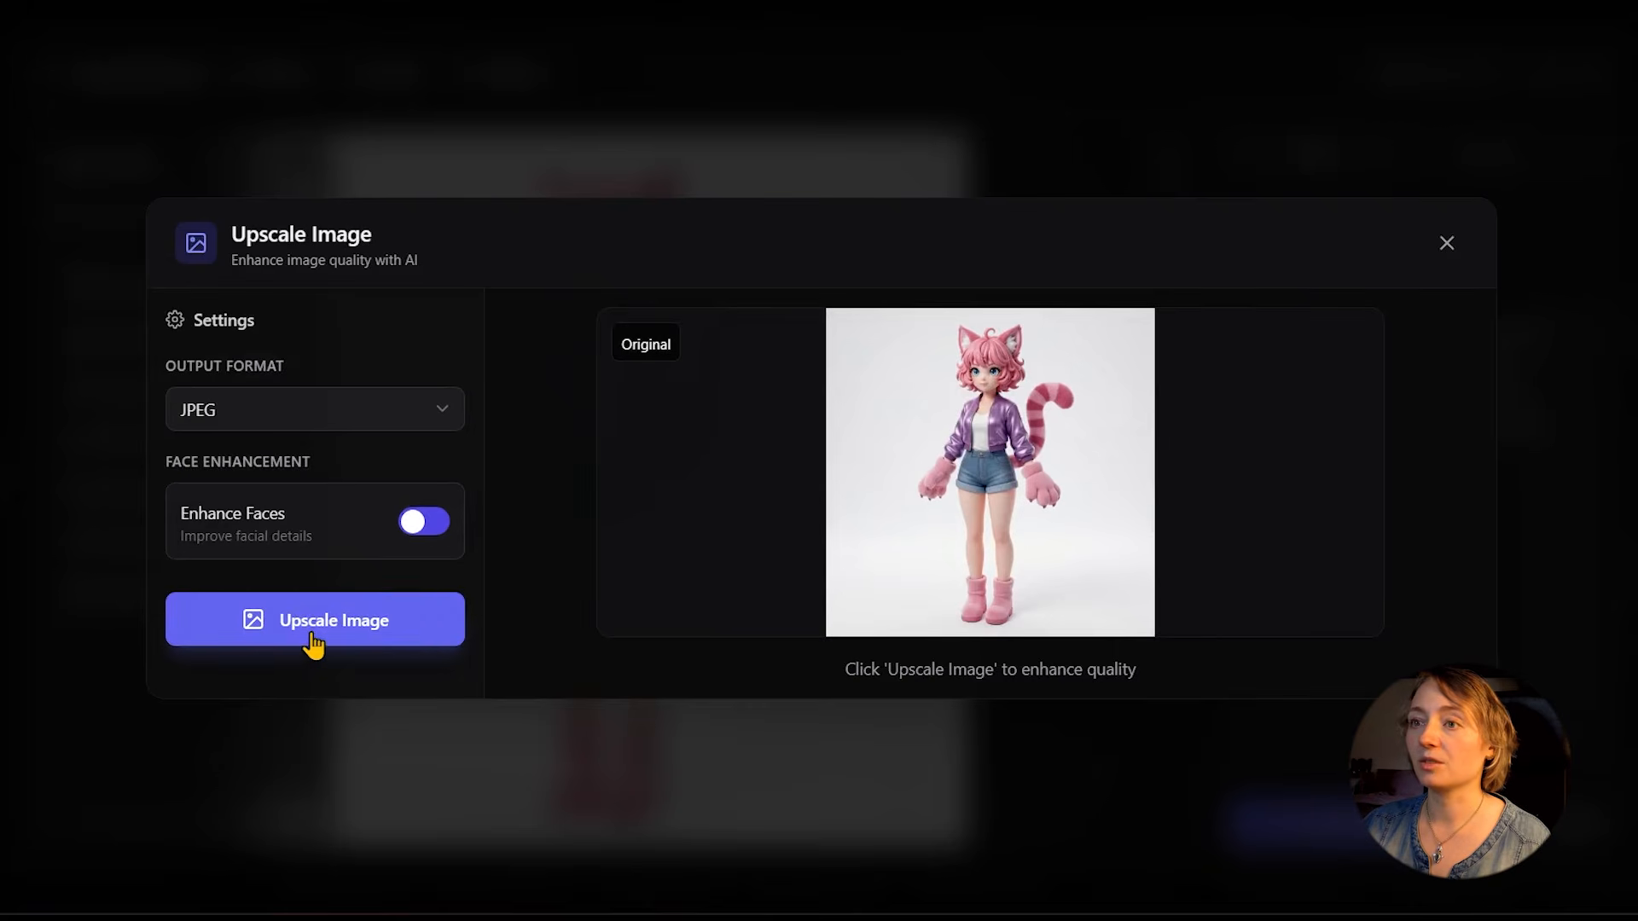
pyautogui.click(335, 617)
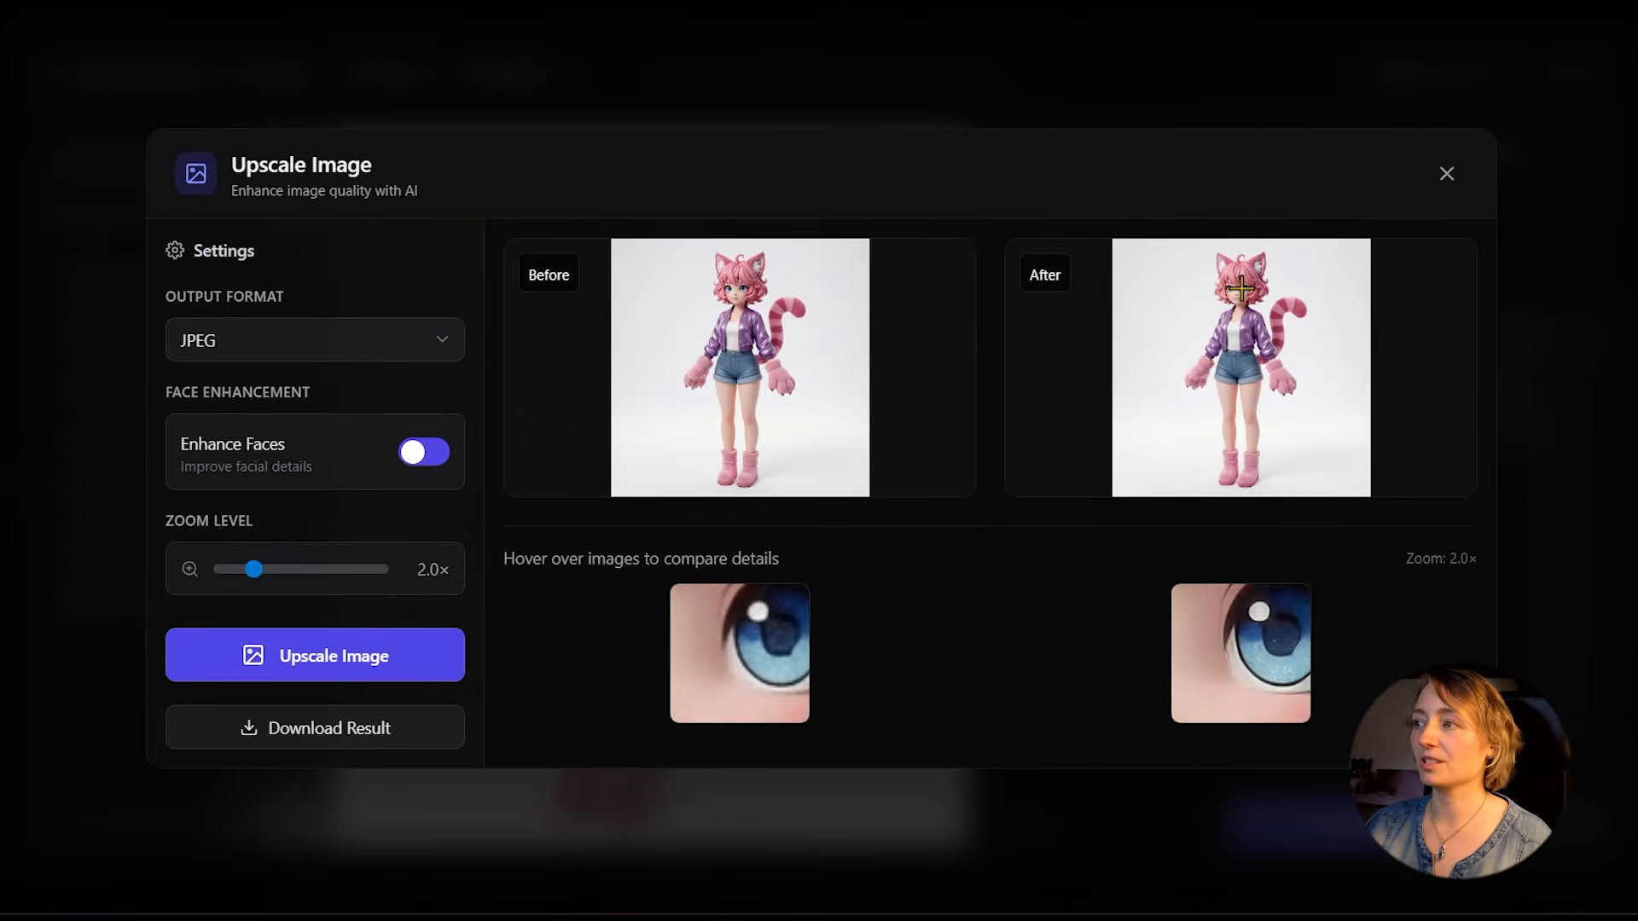
pyautogui.click(308, 735)
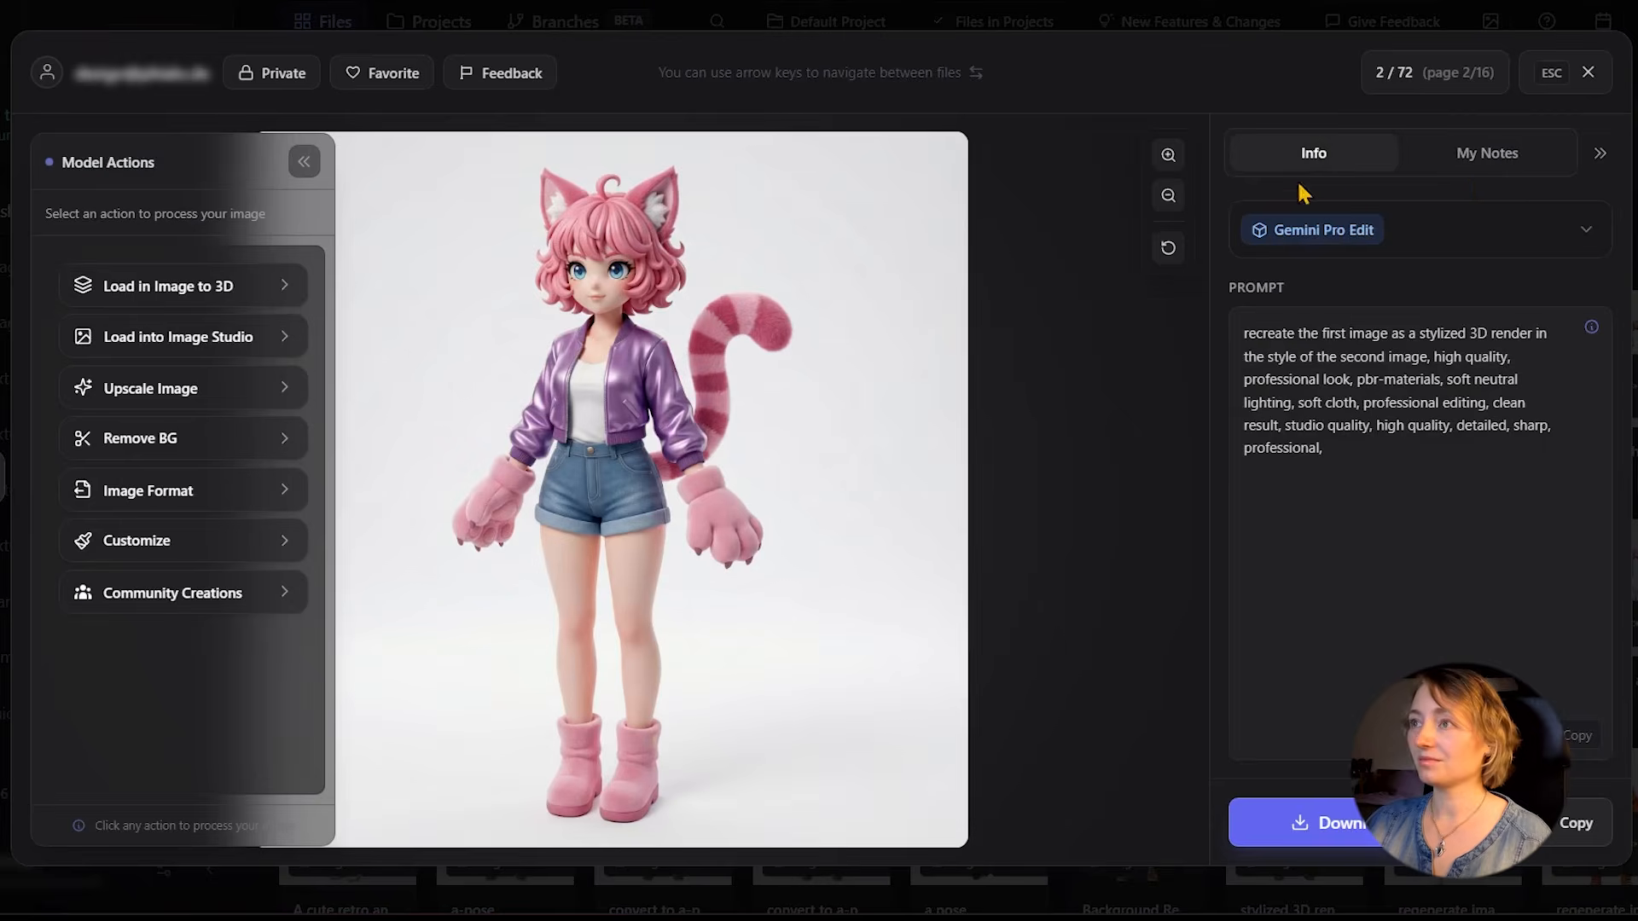
pyautogui.click(1580, 85)
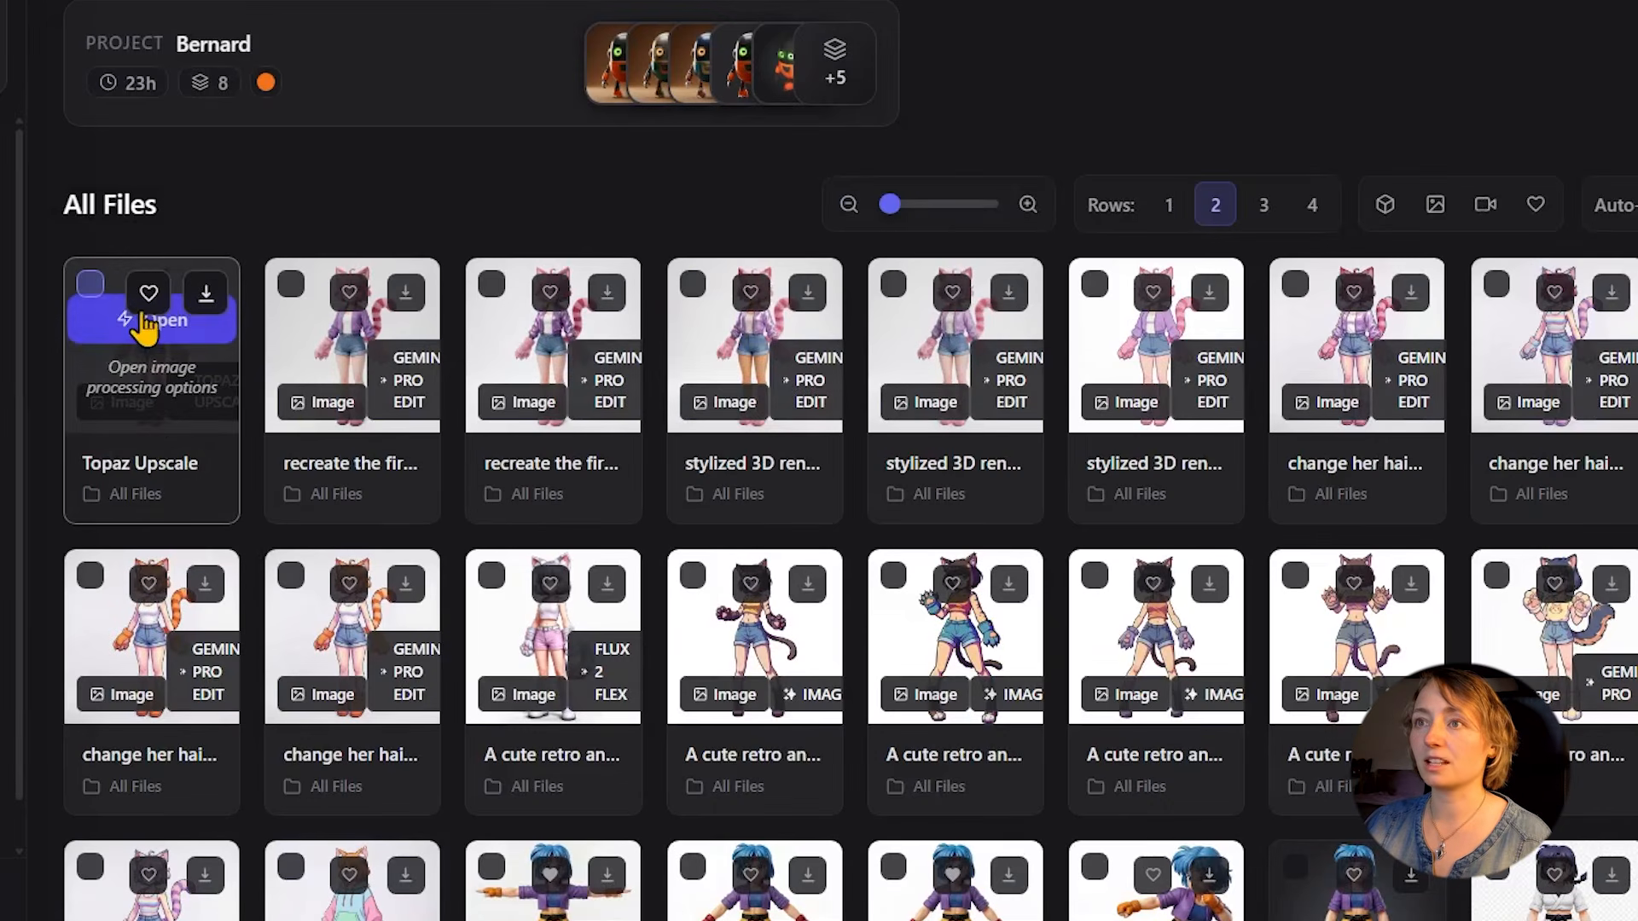
# Step: Remove the background from the Topaz Upscale version of the cat girl image and return to the dashboard files
pyautogui.click(145, 322)
pyautogui.click(182, 441)
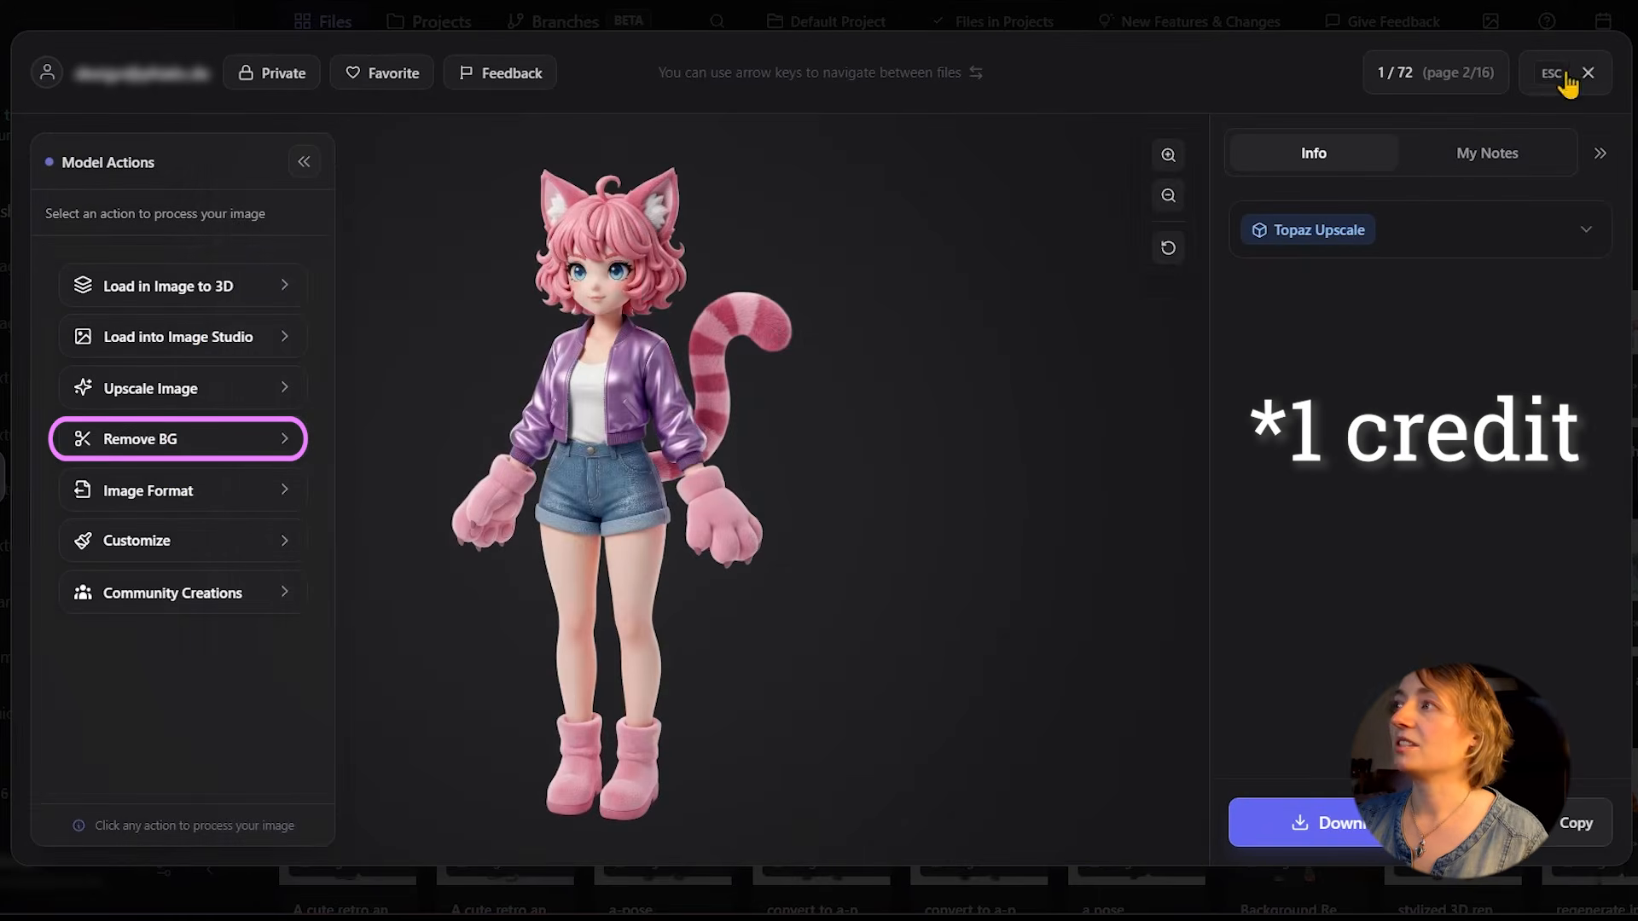
pyautogui.click(1585, 73)
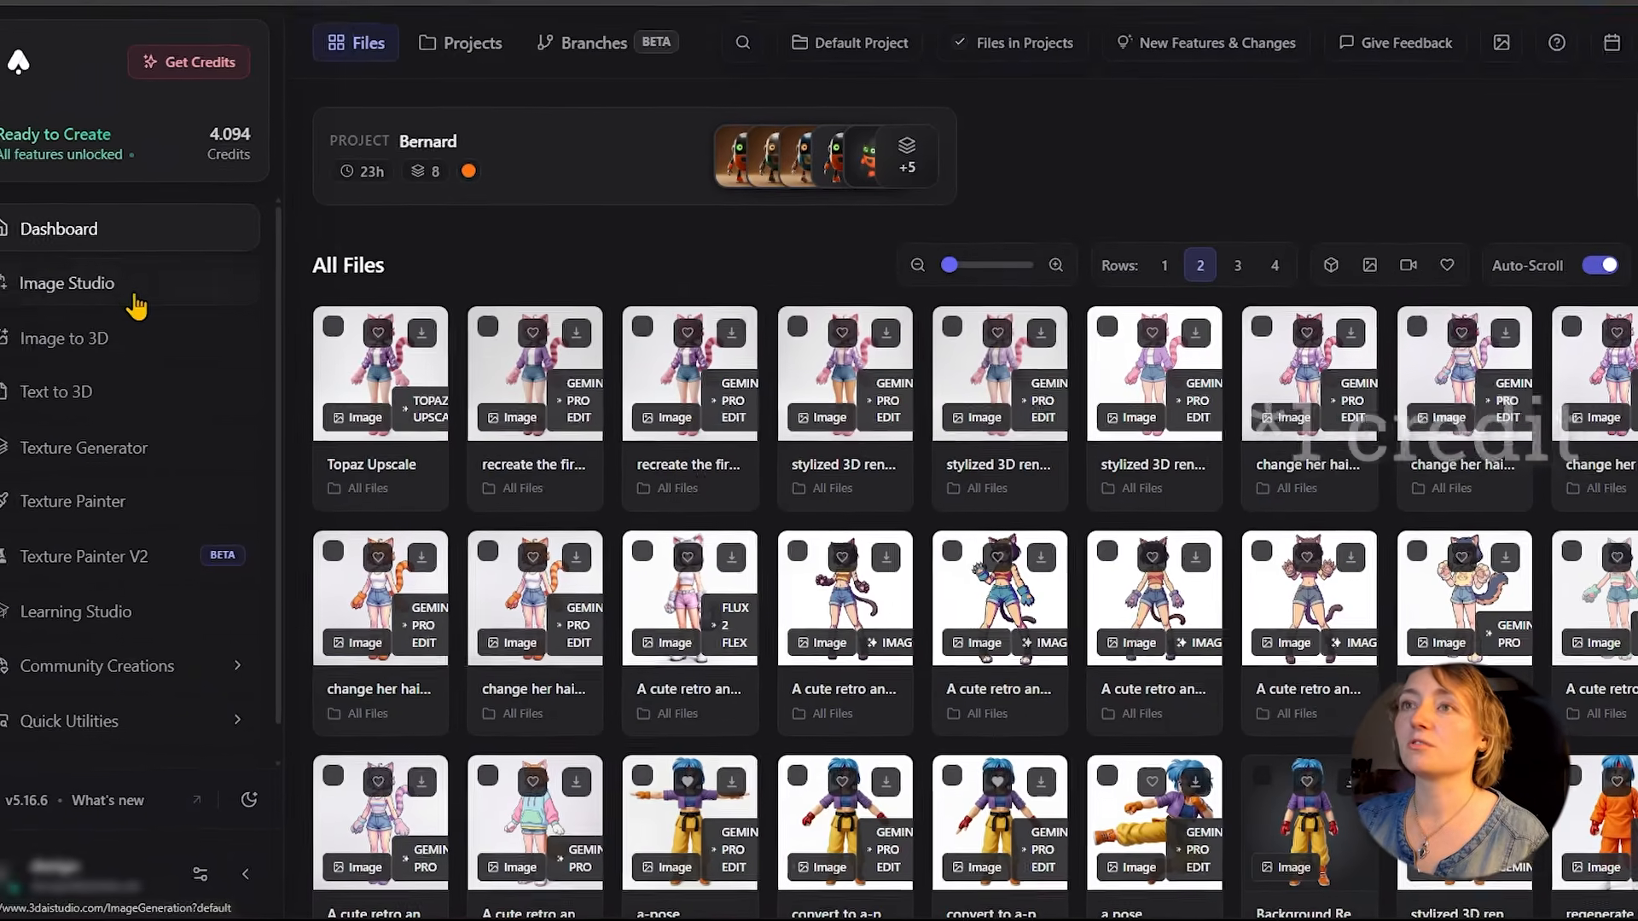
# Step: View the Remove Background tool among the Image Studio utilities and return to the Image Studio overview
pyautogui.click(64, 271)
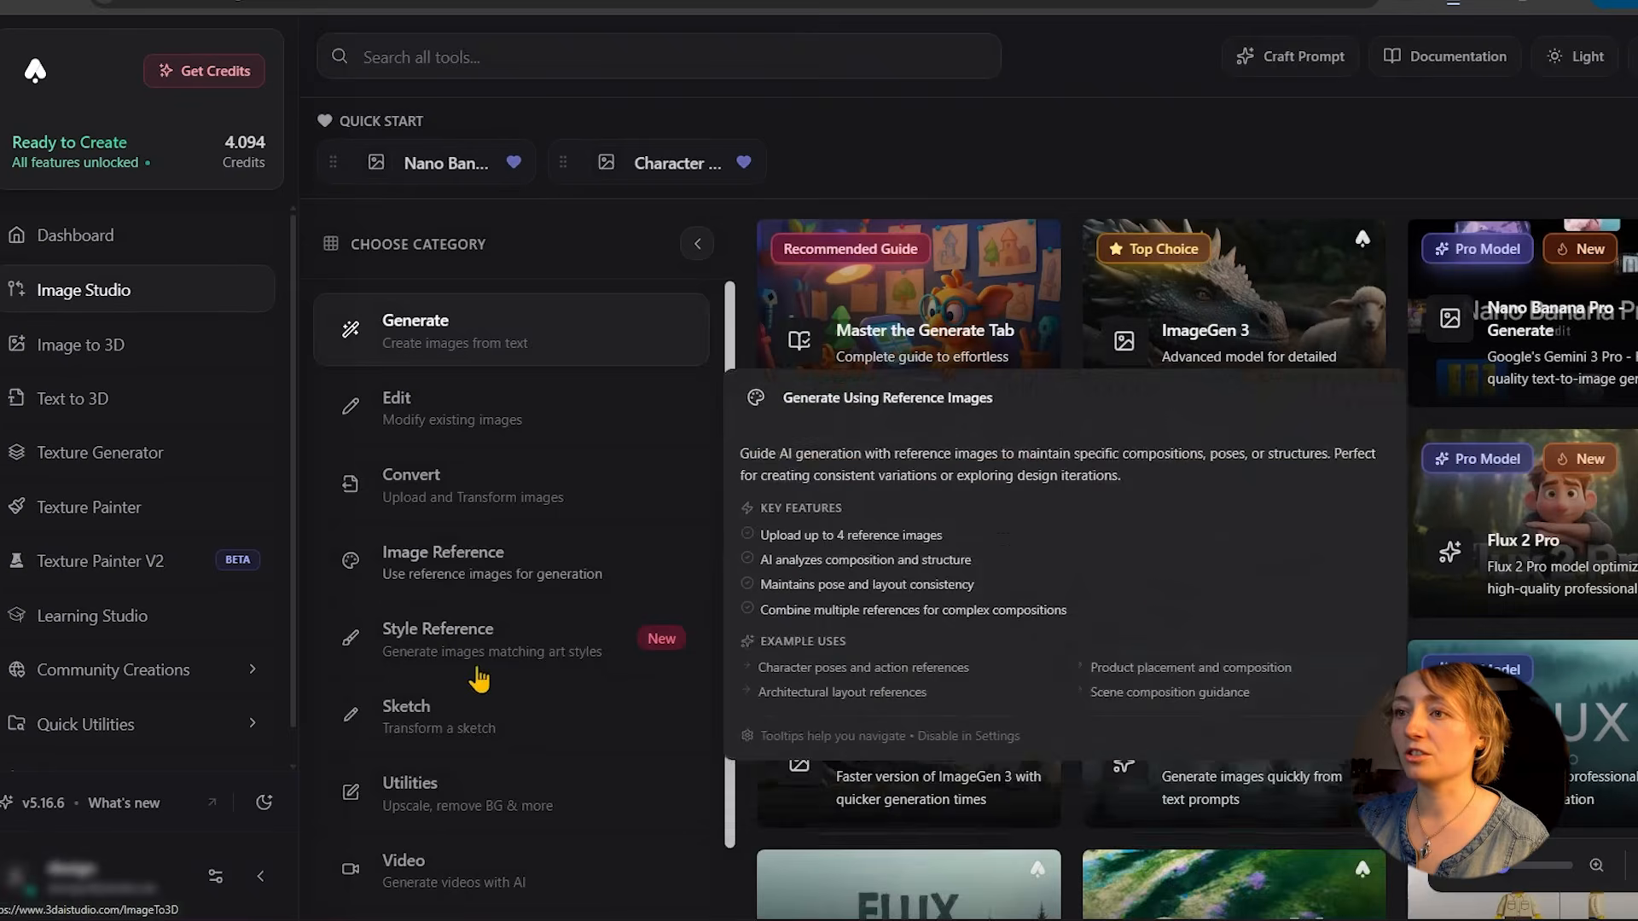
pyautogui.click(476, 810)
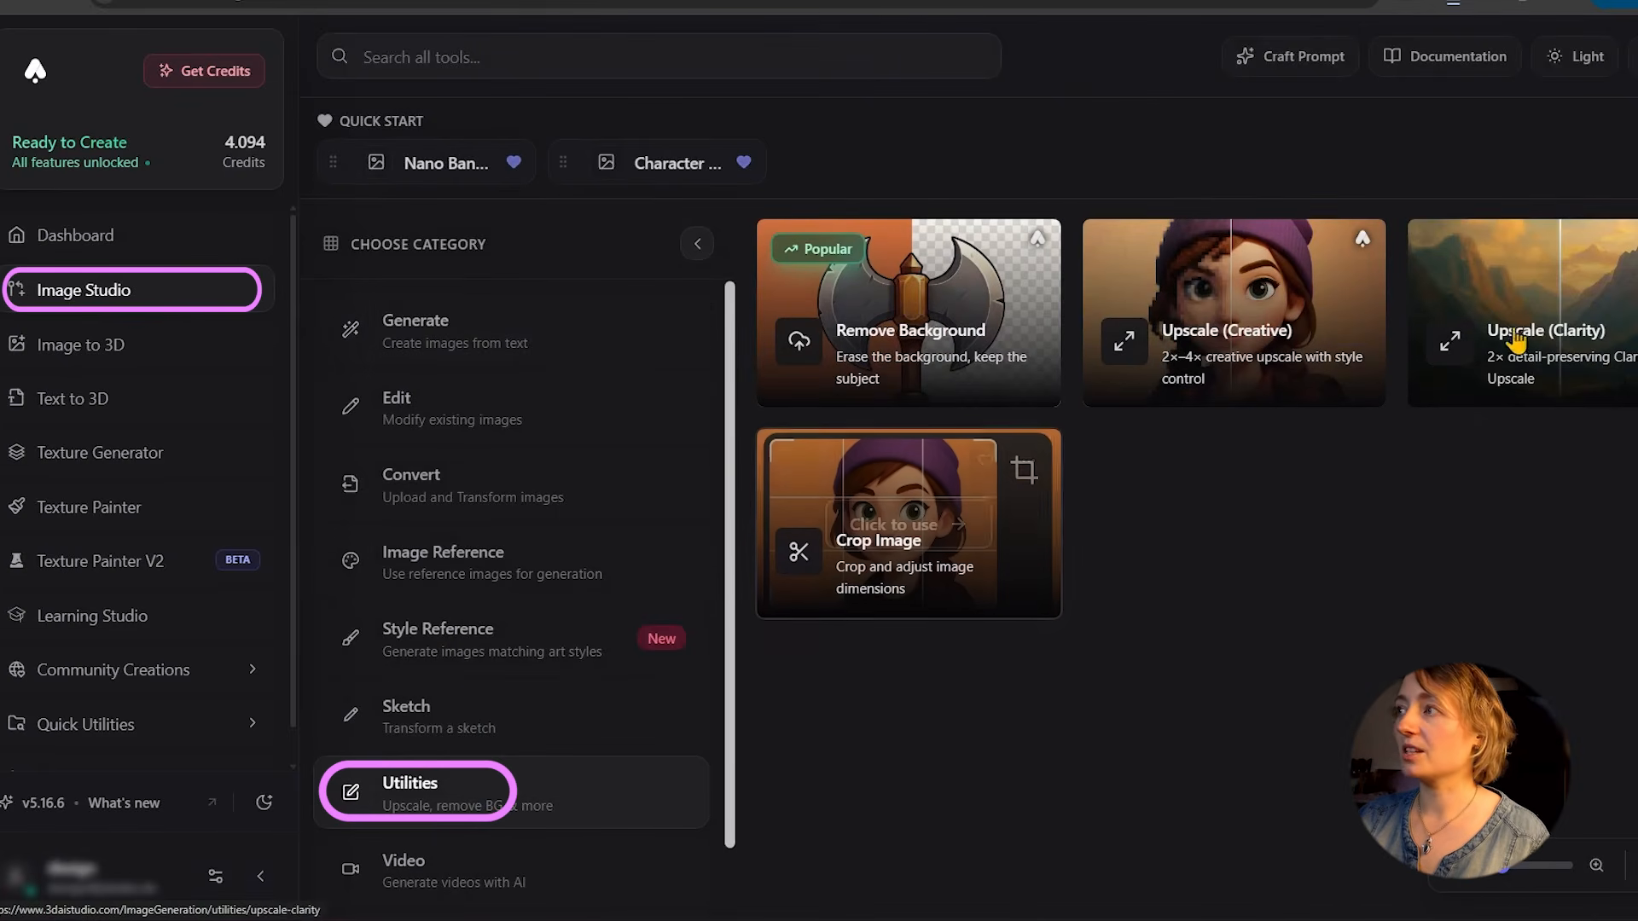
pyautogui.click(923, 318)
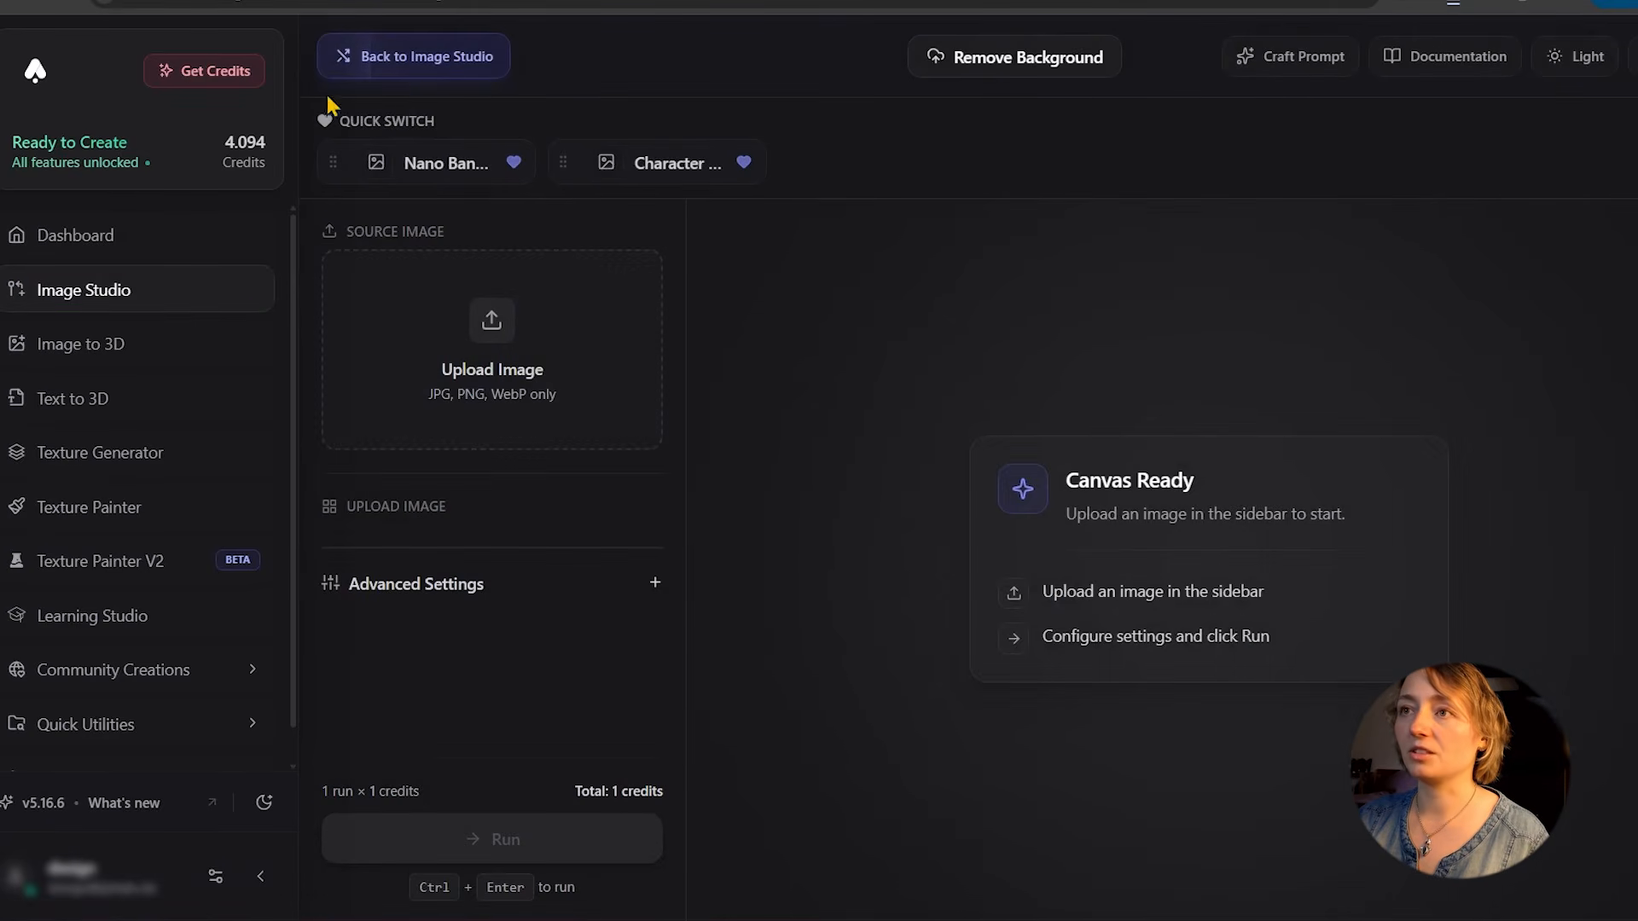
pyautogui.click(413, 56)
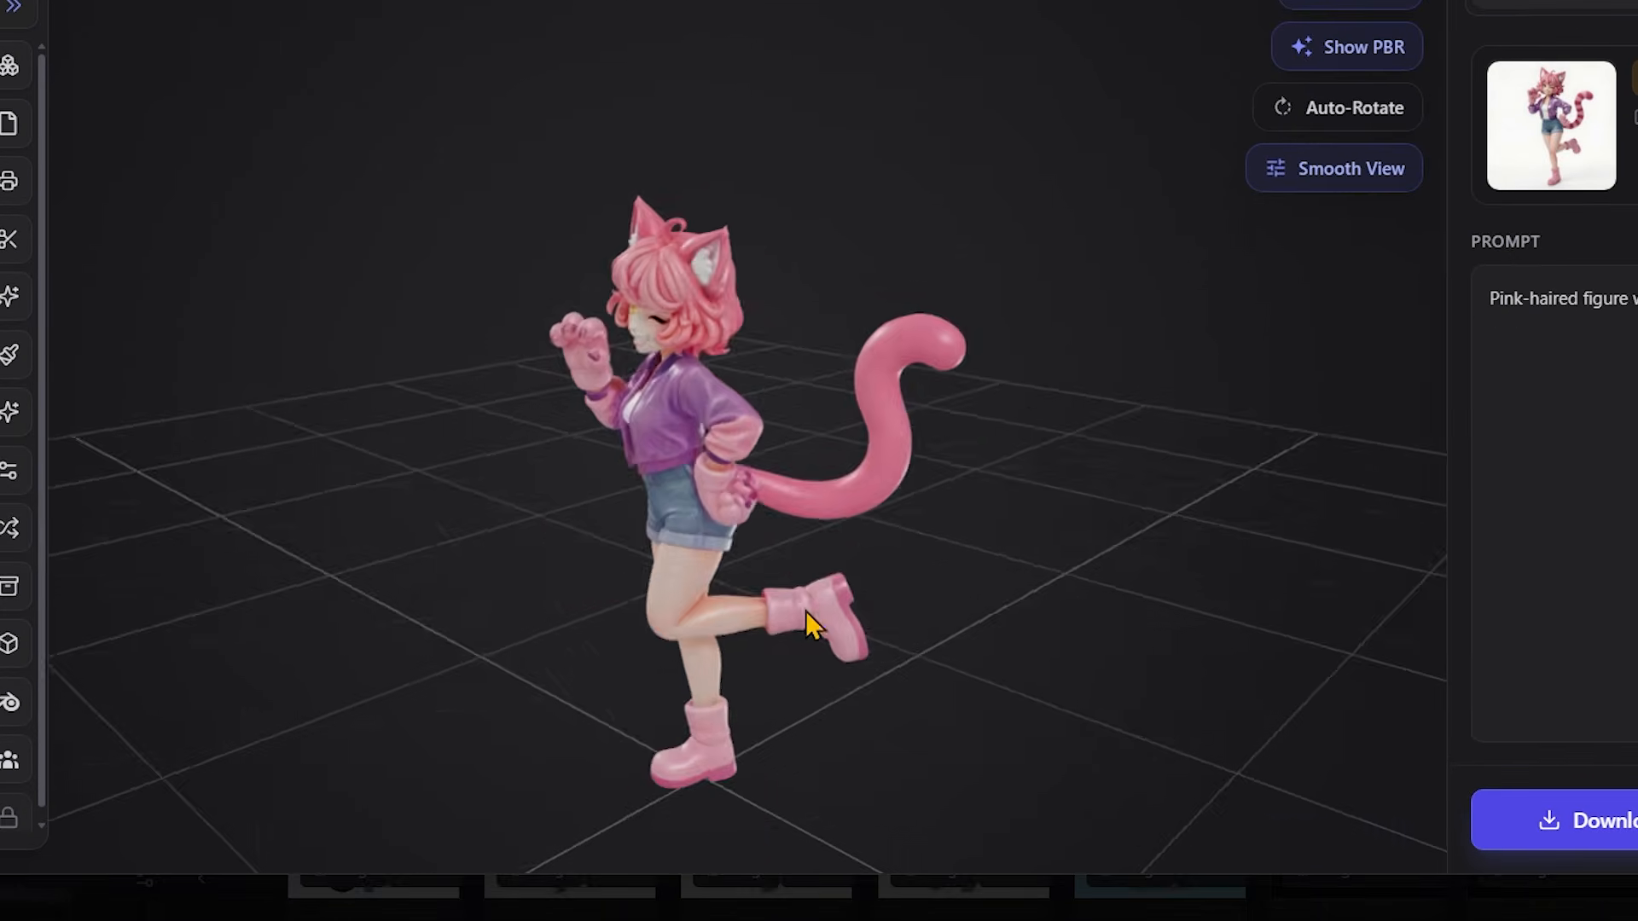
# Step: Inspect the 3D model of the winking pink-haired cat girl standing on one leg from the side and front
pyautogui.moveTo(806, 610); pyautogui.dragTo(592, 648)
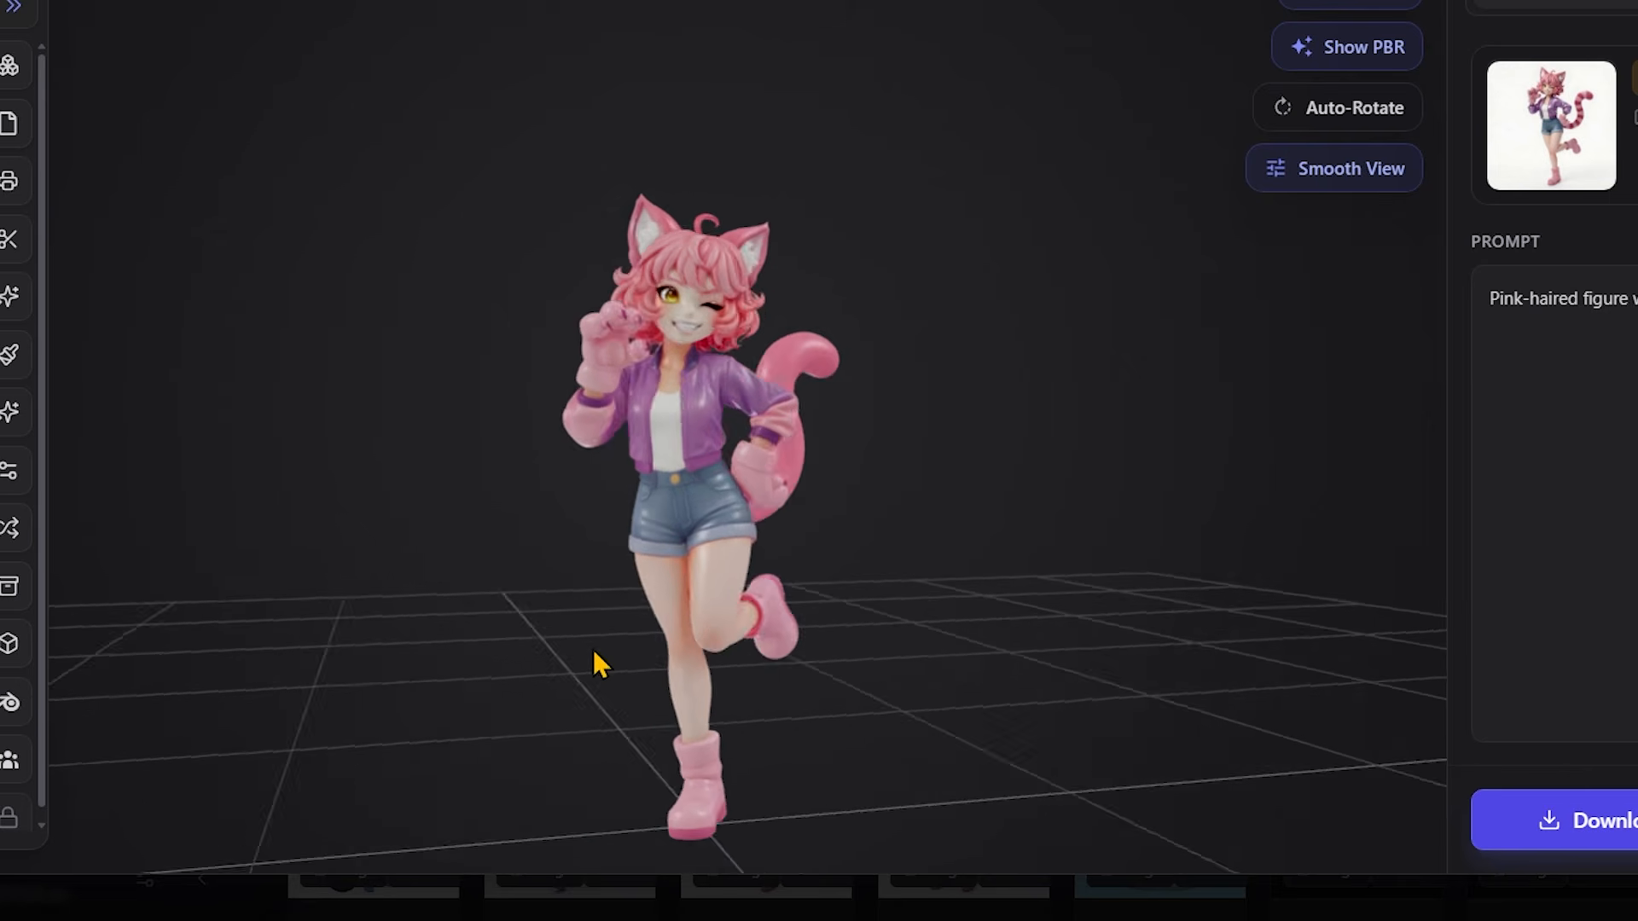